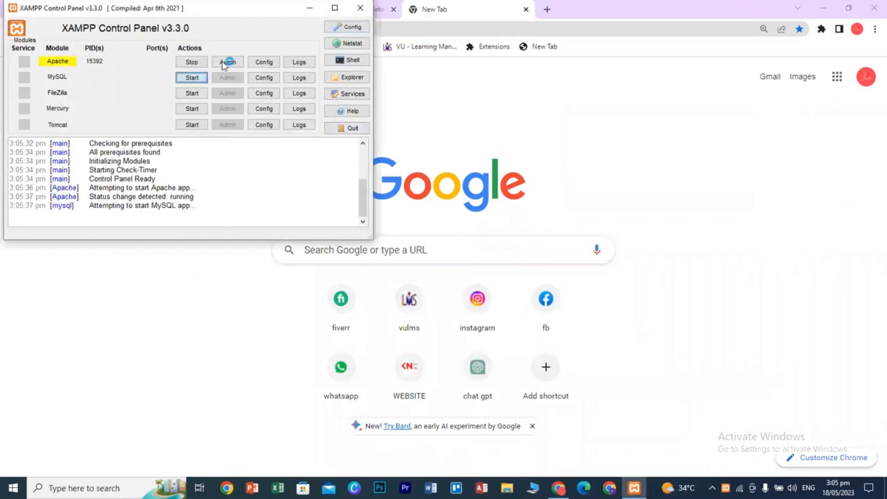
Minimize the XAMPP Control Panel and open the local site localhost/goal in the browser.
left_click(309, 8)
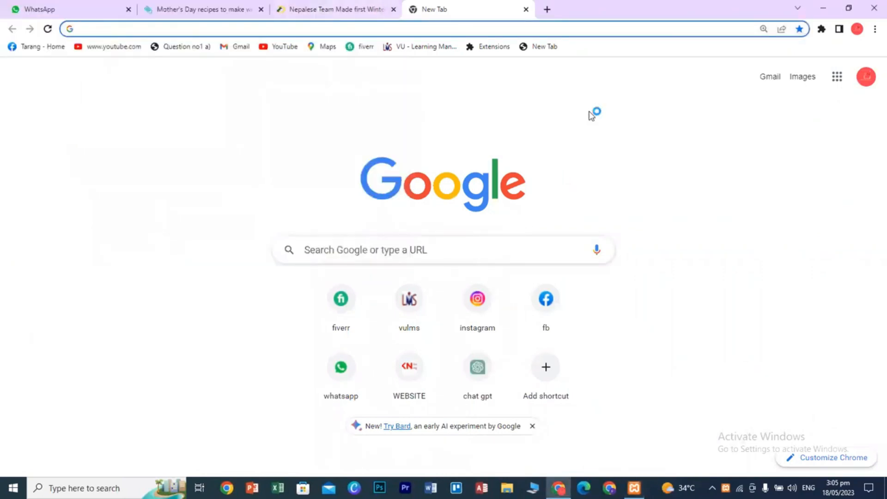
right_click(613, 106)
left_click(641, 139)
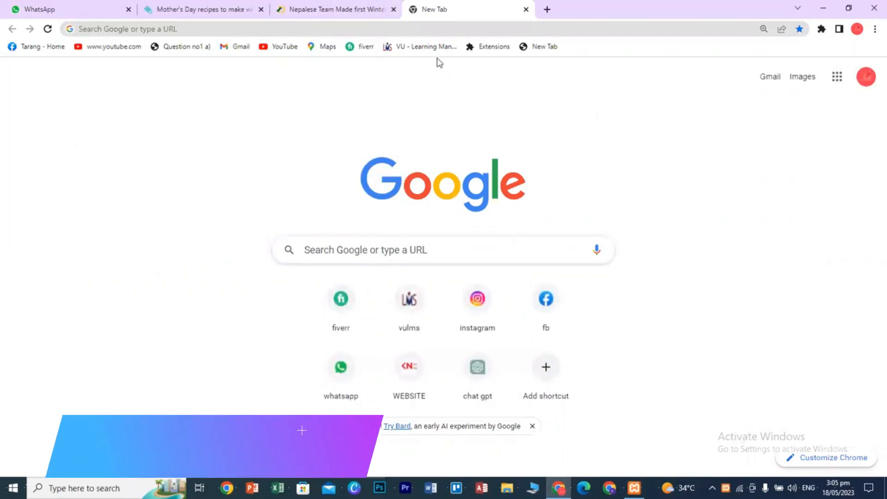
left_click(421, 25)
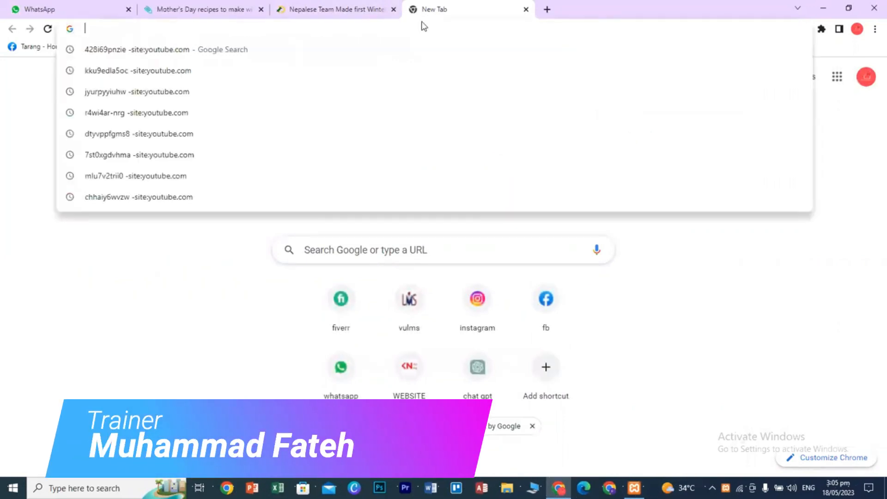
type("localhost")
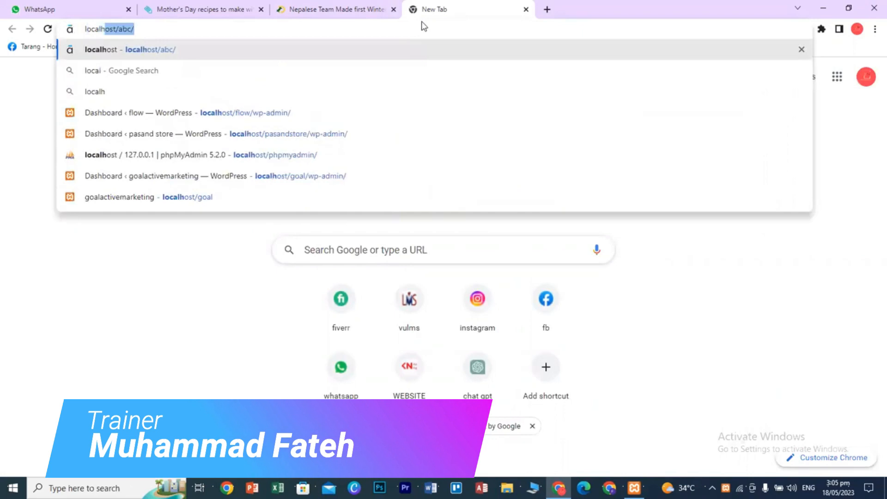
type("/goal")
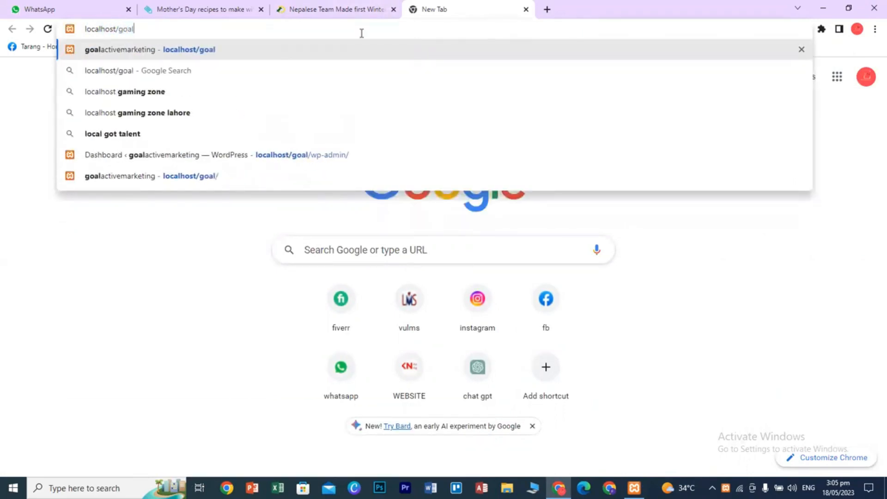
key("Return")
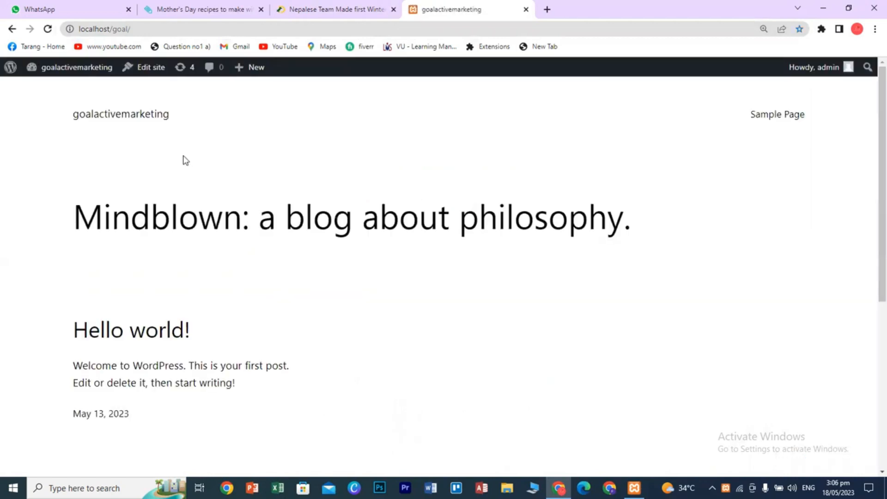
Look over the front page of the goalactivemarketing site from header to footer.
scroll(344, 434, "down", 5)
scroll(354, 429, "up", 5)
scroll(361, 430, "down", 5)
scroll(365, 422, "up", 5)
scroll(81, 439, "down", 5)
scroll(93, 440, "up", 5)
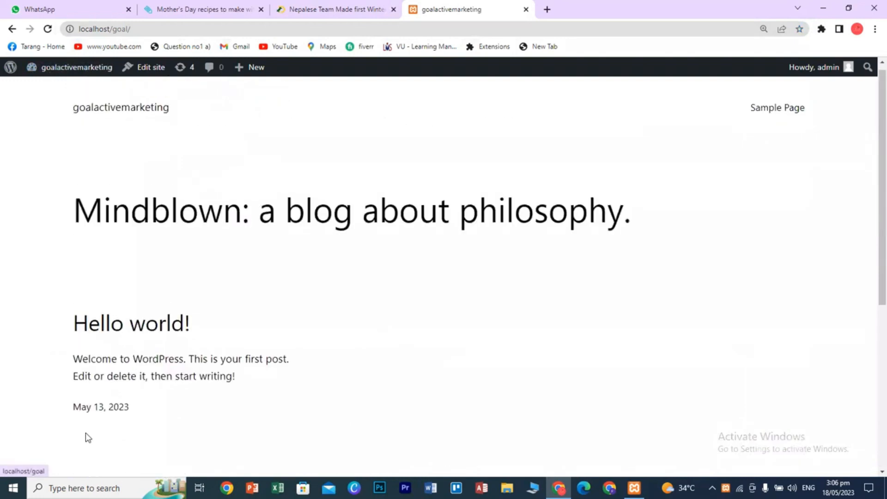
Go from the site's front page to its WordPress admin dashboard.
mouse_move(64, 76)
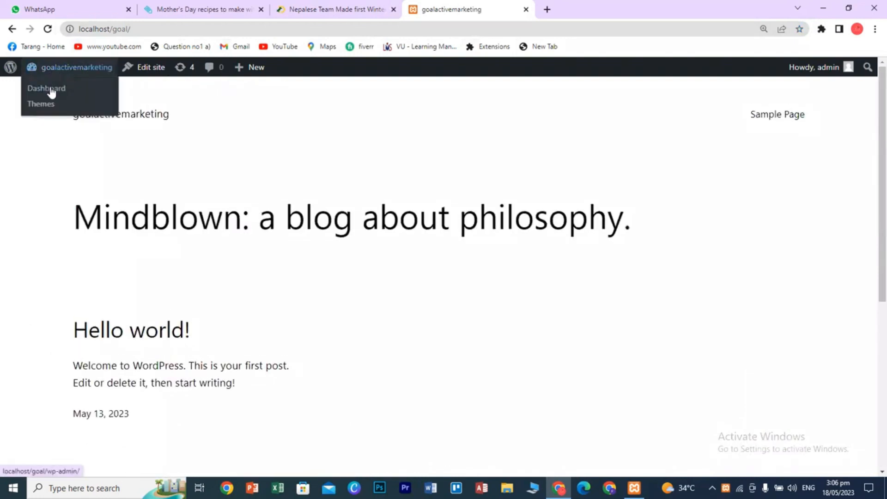
scroll(864, 281, "down", 6)
scroll(872, 332, "up", 1)
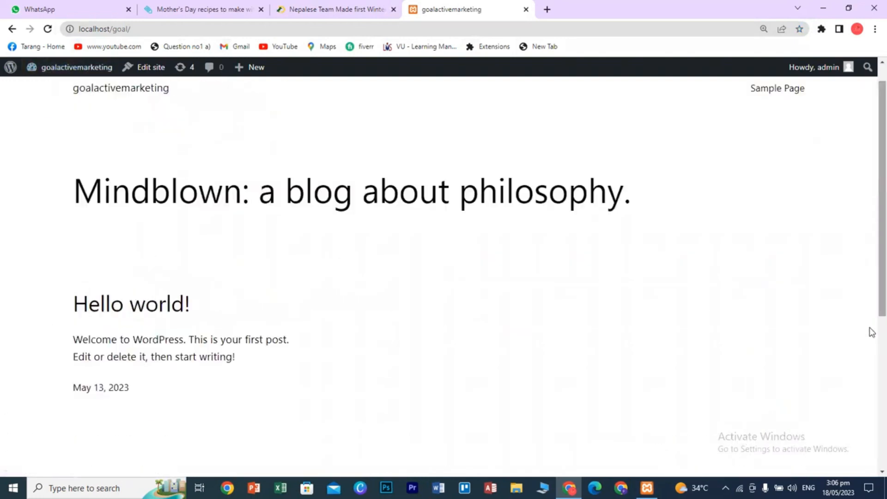
scroll(872, 332, "up", 5)
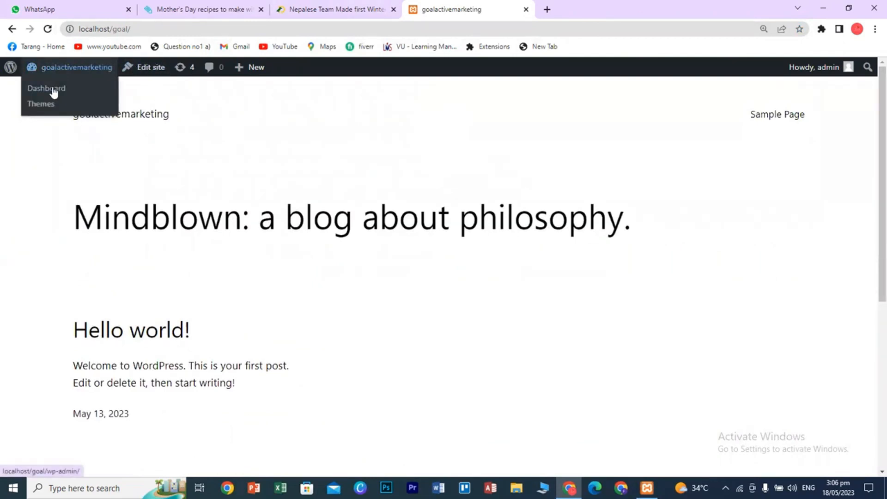
left_click(54, 91)
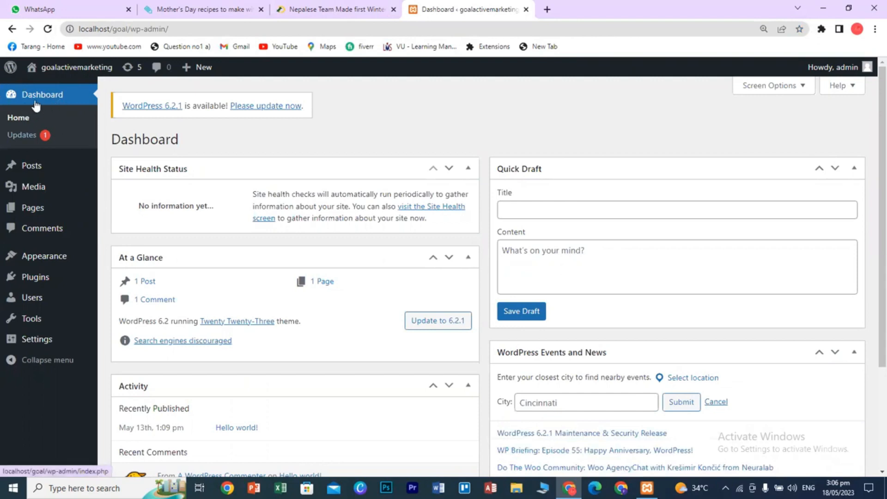
Open the dashboard's Home screen and review its At a Glance, Activity, Quick Draft and news widgets.
left_click(19, 122)
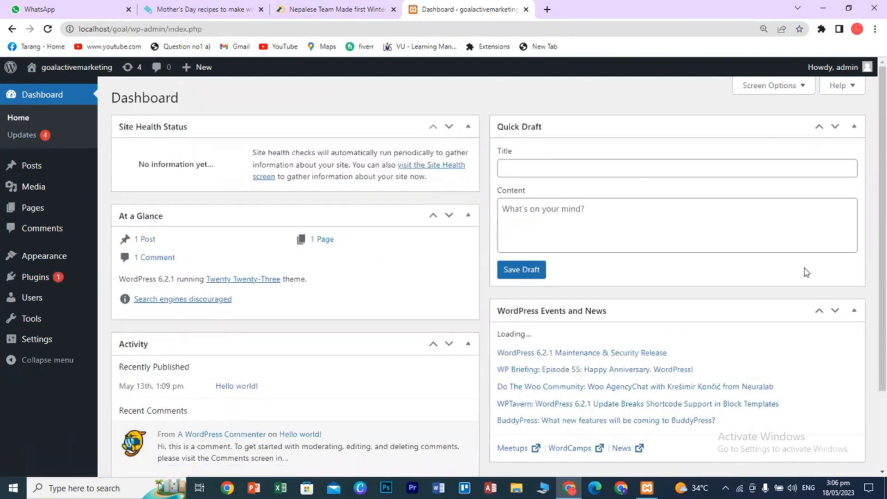
scroll(844, 372, "down", 2)
scroll(853, 390, "up", 2)
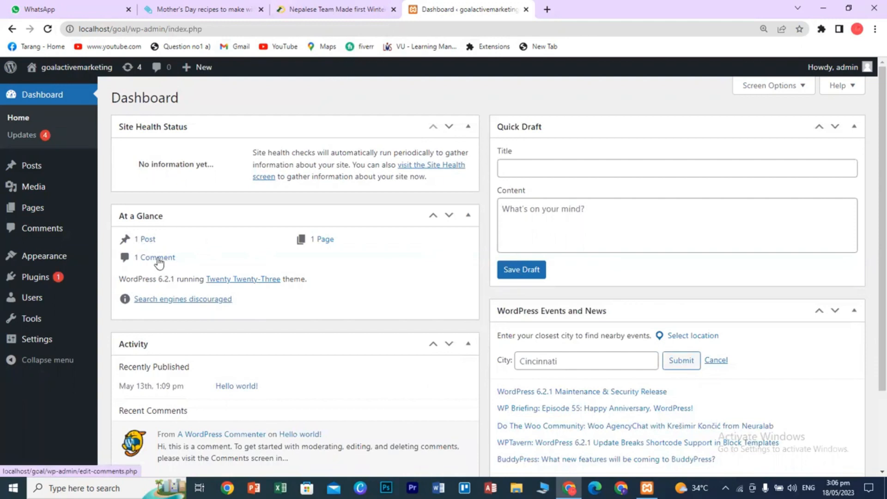
scroll(420, 328, "down", 2)
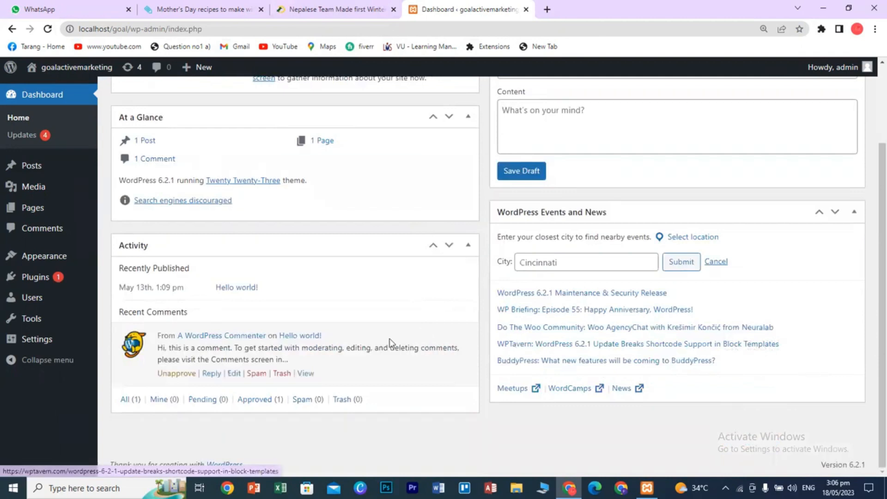
scroll(424, 391, "up", 2)
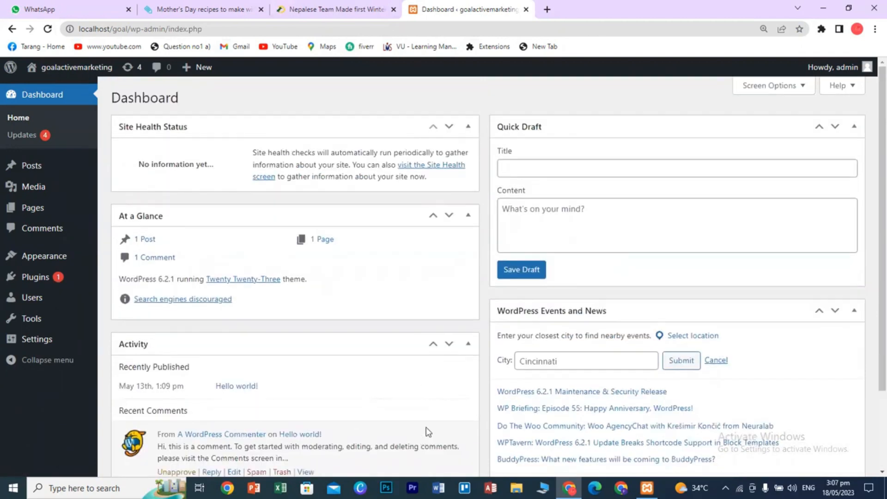
Open the WordPress Updates screen and review the core version, plugin and theme update sections.
left_click(37, 142)
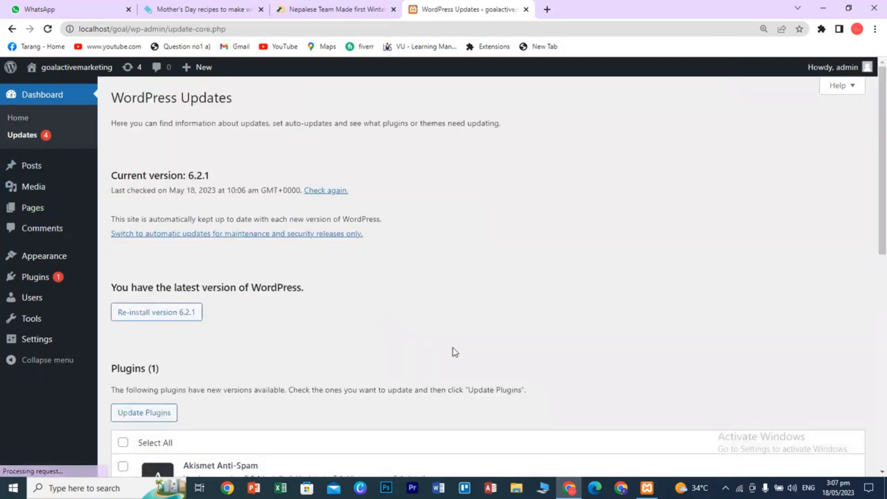
scroll(459, 362, "down", 5)
scroll(550, 361, "up", 5)
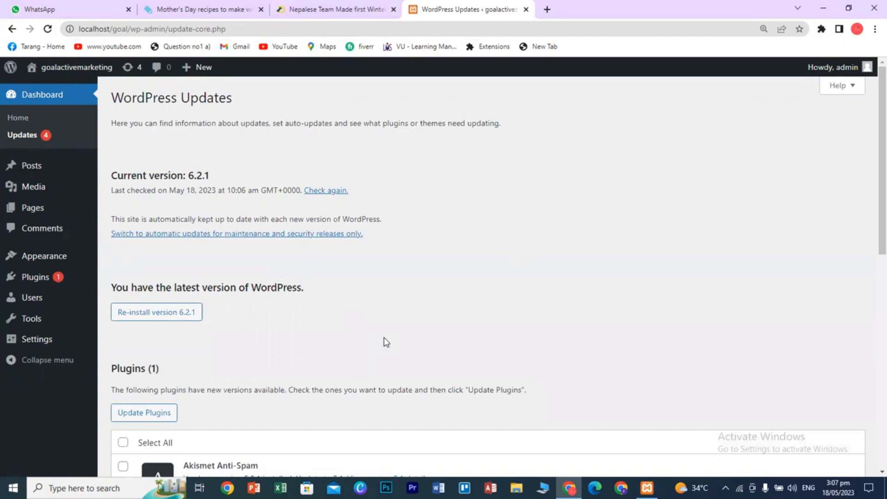
scroll(383, 345, "down", 1)
scroll(384, 345, "up", 1)
scroll(366, 293, "down", 3)
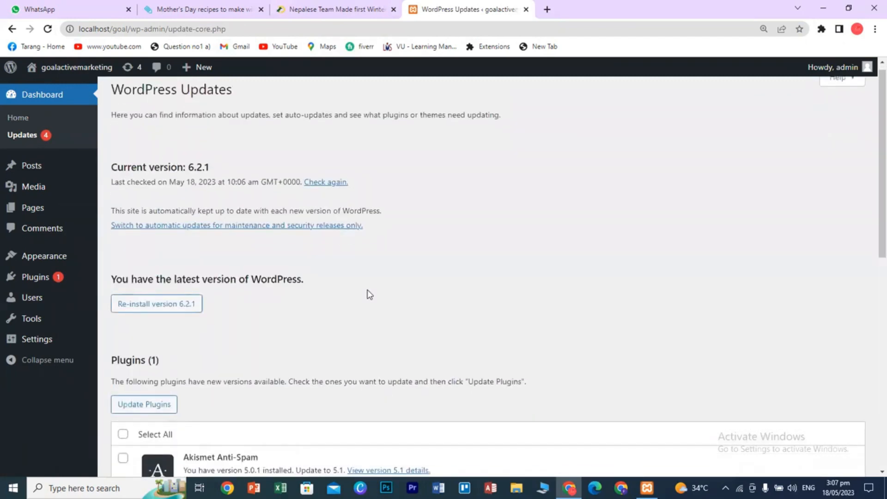
scroll(369, 294, "down", 3)
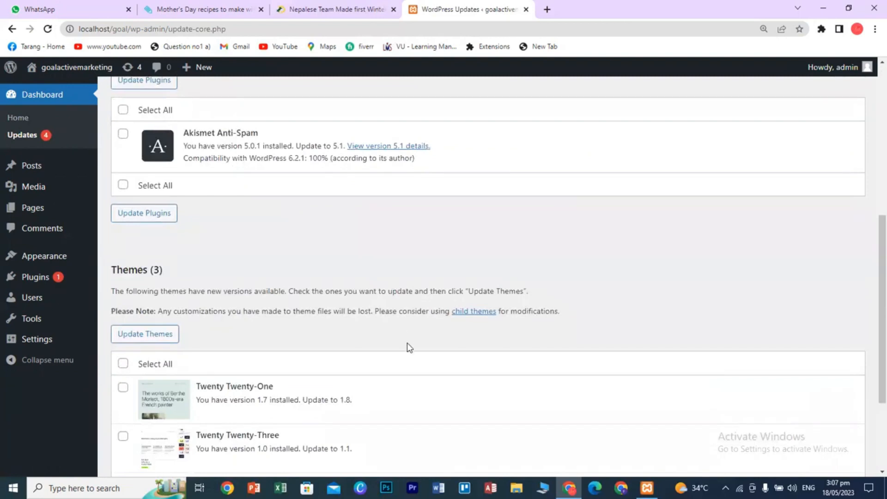
scroll(406, 344, "down", 3)
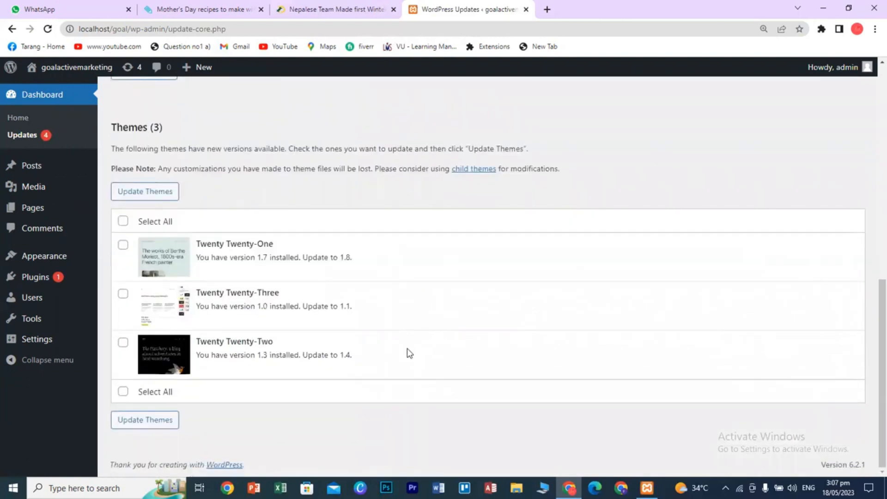
Open the list of all posts in the WordPress admin.
scroll(408, 353, "up", 10)
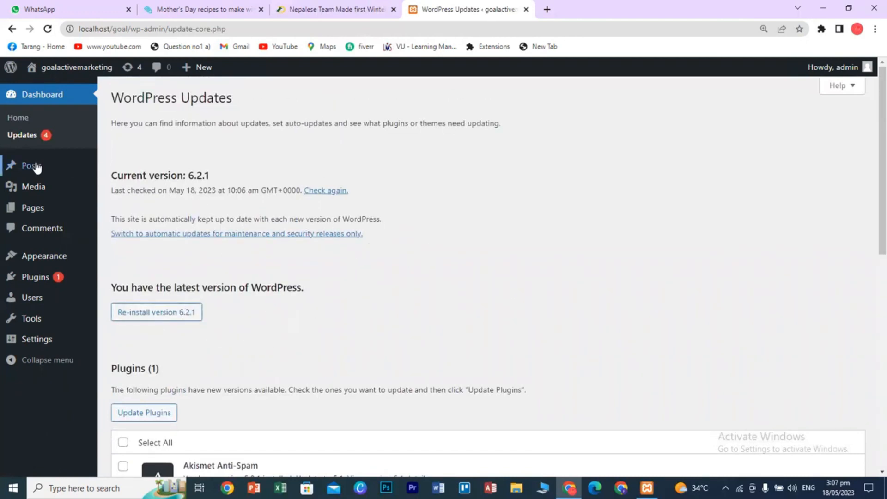
mouse_move(40, 171)
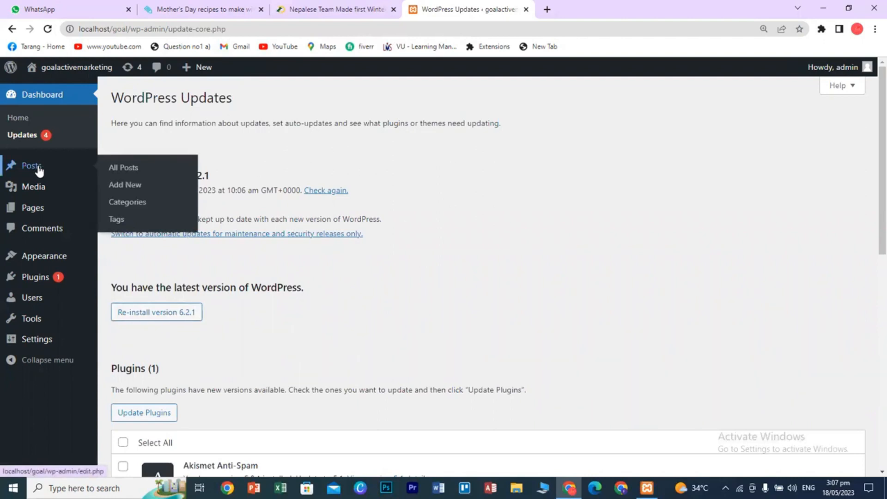
left_click(39, 171)
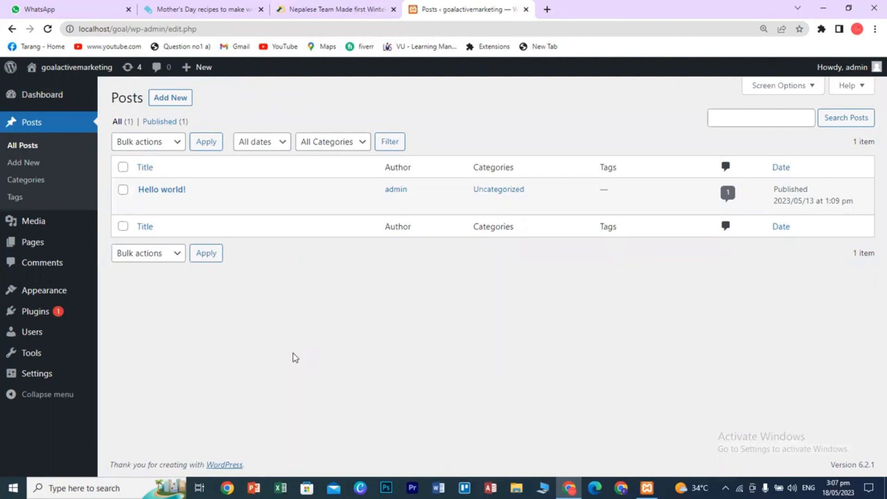
Examine the K-2 winter climb article on the Discovering Pakistan site as a blog post example, and return to the Posts list.
left_click(346, 8)
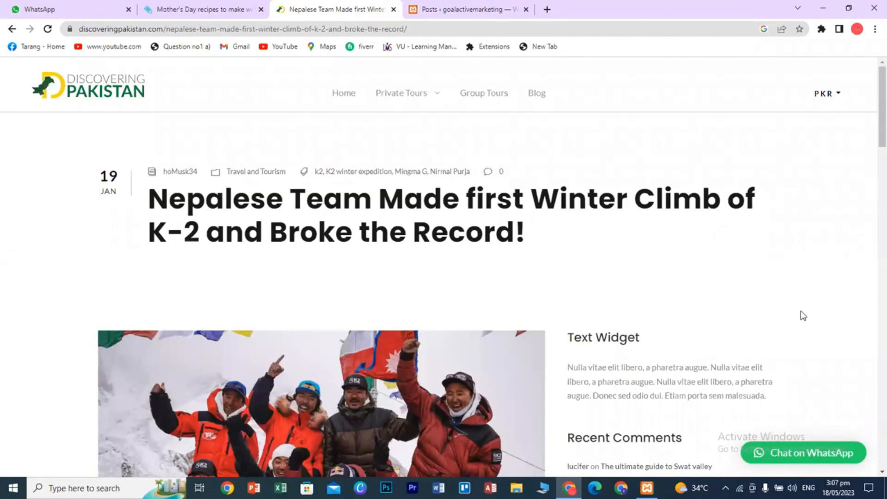
scroll(800, 310, "down", 4)
scroll(801, 313, "up", 4)
scroll(583, 292, "down", 9)
scroll(561, 303, "down", 16)
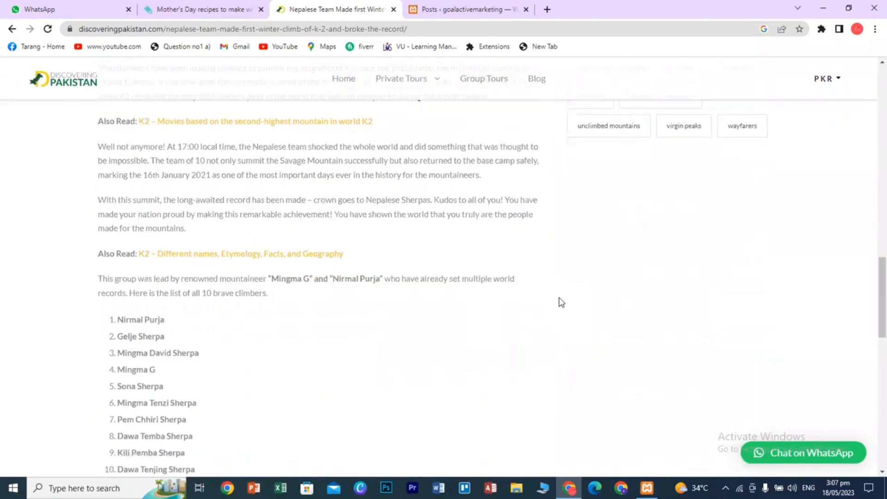
scroll(557, 309, "down", 12)
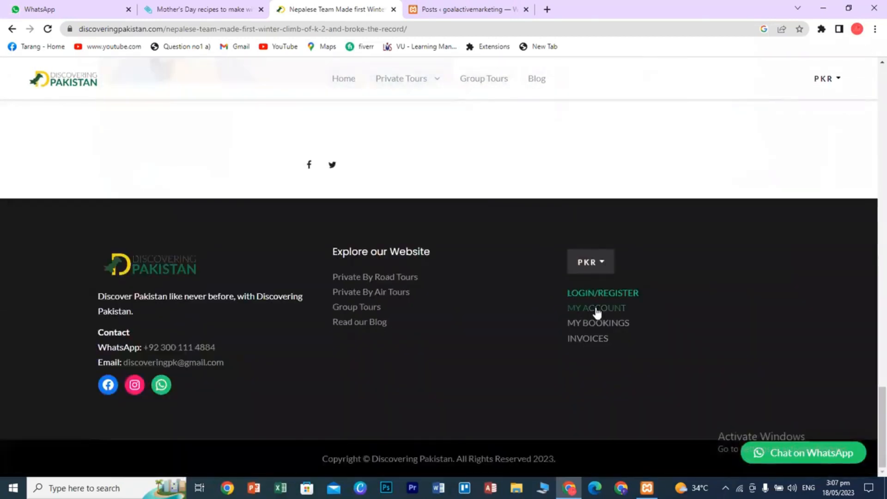
scroll(596, 310, "up", 20)
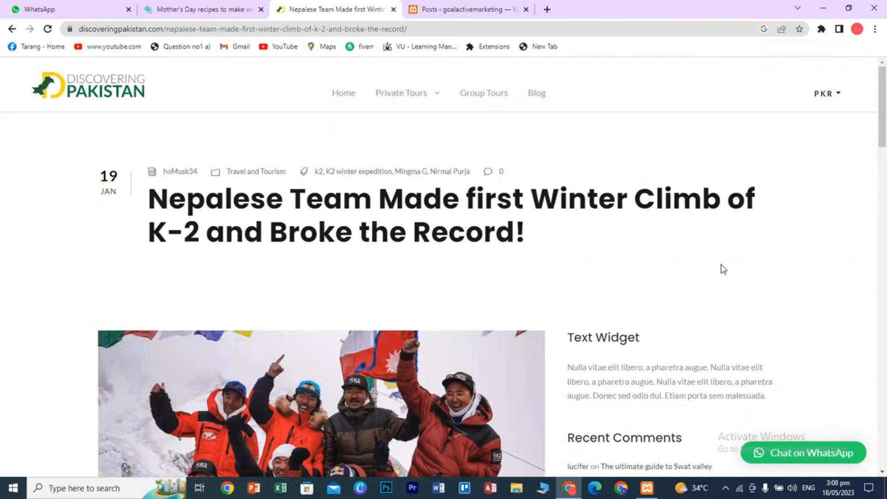
left_click(446, 8)
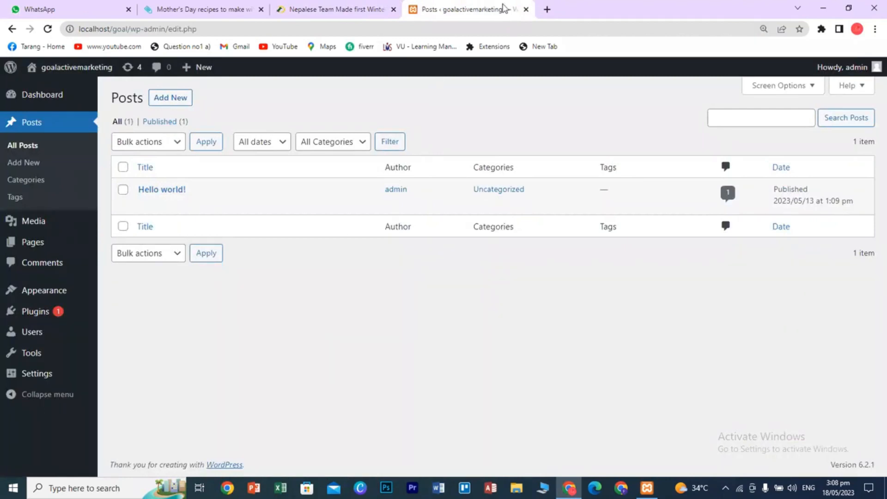
Open brmarketings.com in a new tab, look through its home page as an example website, and close the tab.
left_click(547, 9)
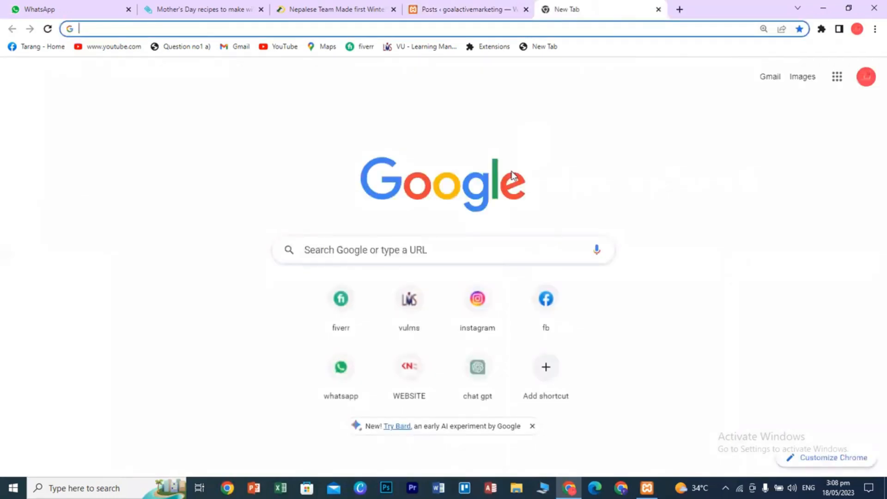
type("br")
key("Return")
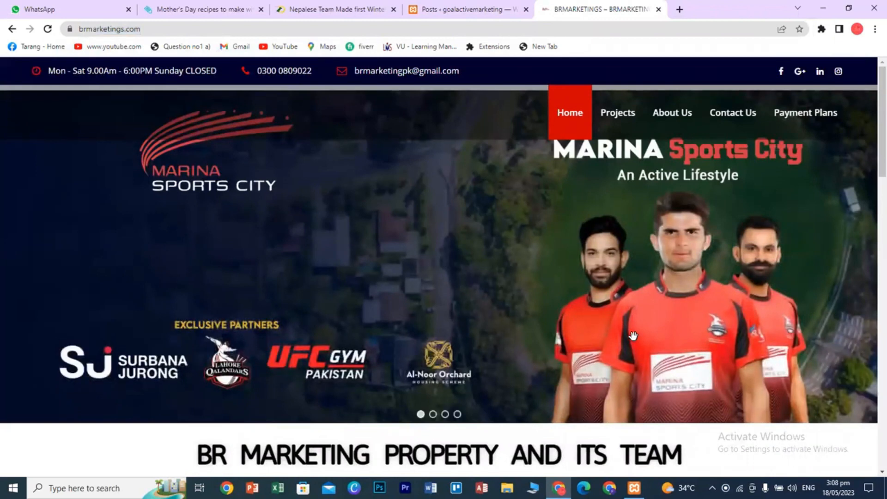
scroll(638, 336, "down", 20)
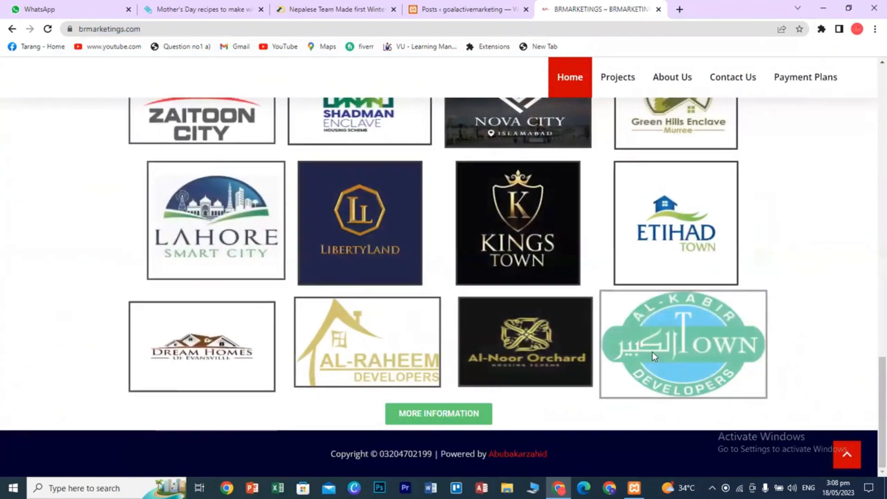
scroll(652, 351, "up", 20)
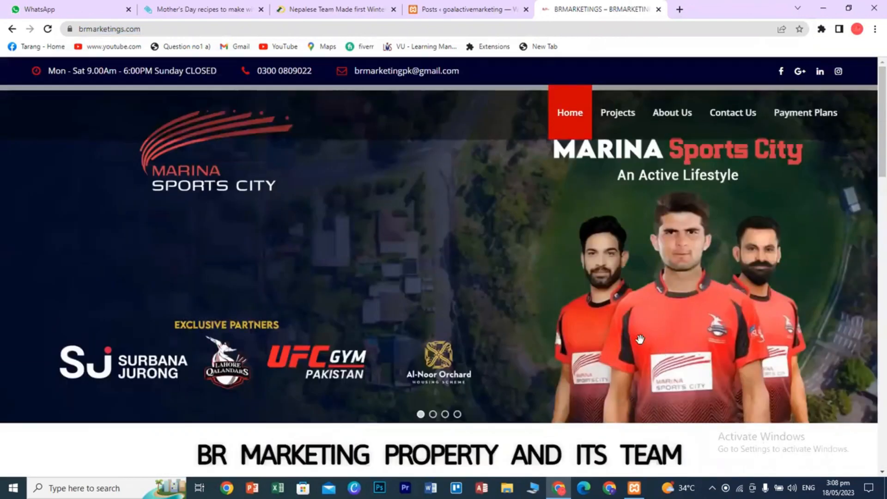
left_click(658, 9)
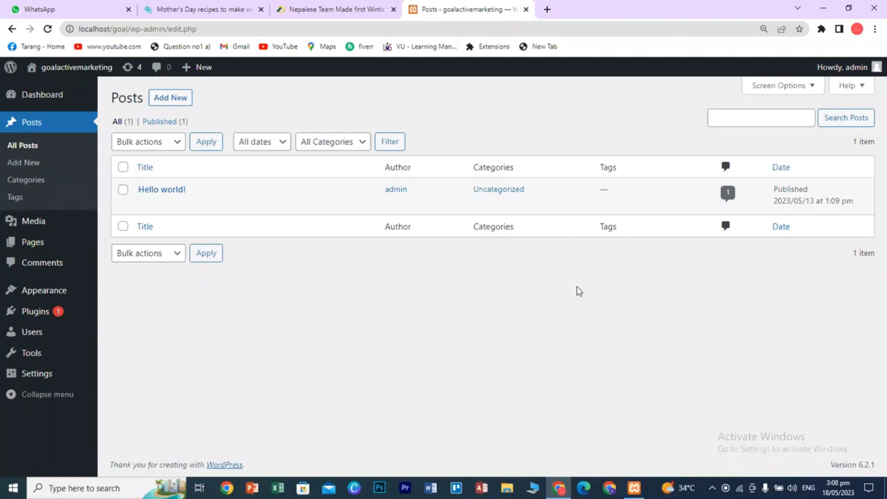
Open shazylskincare.com in a new tab as another example website.
left_click(547, 9)
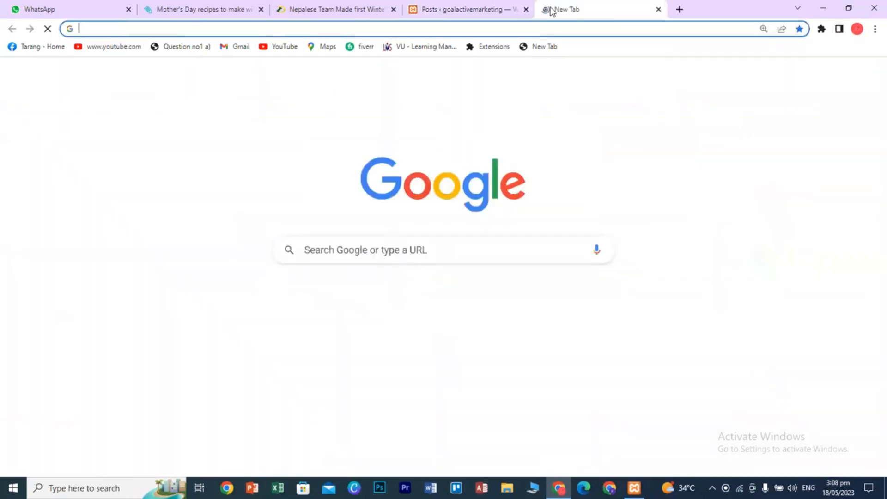
type("sha")
key("Return")
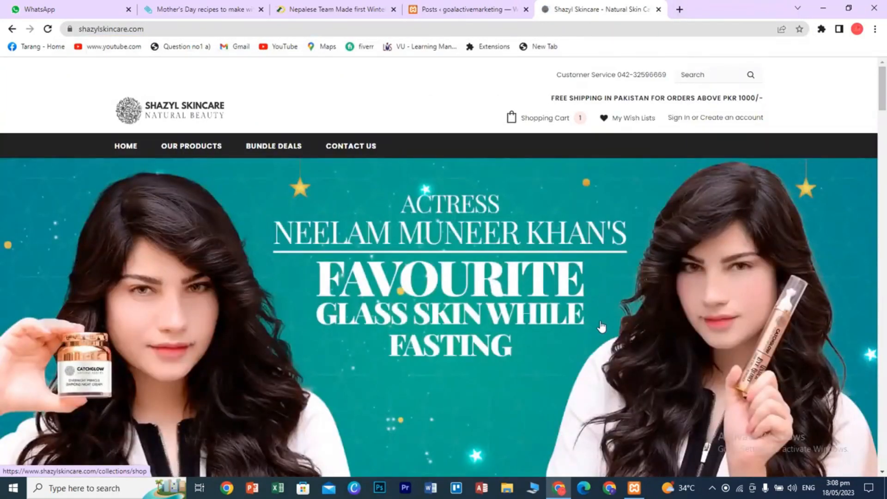
Look through the products on the Shazyl Skincare home page and open the Diamond Night Cream product page.
scroll(598, 328, "down", 6)
scroll(598, 328, "down", 15)
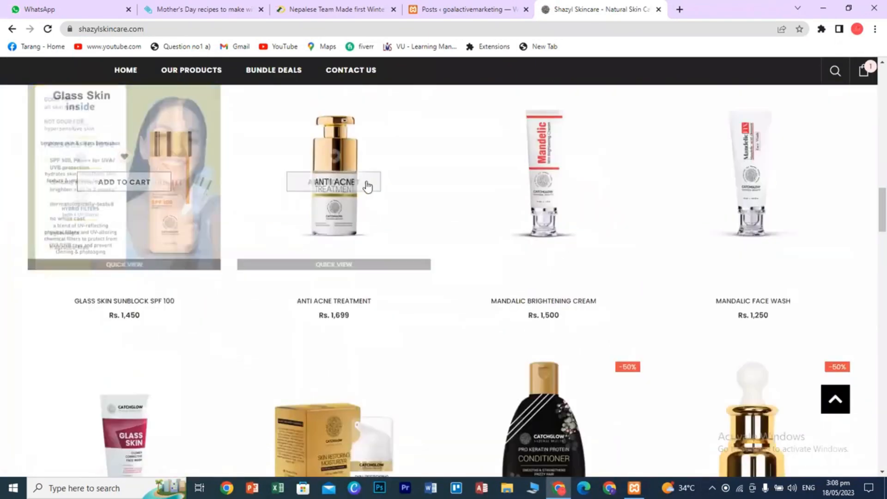
scroll(573, 305, "down", 10)
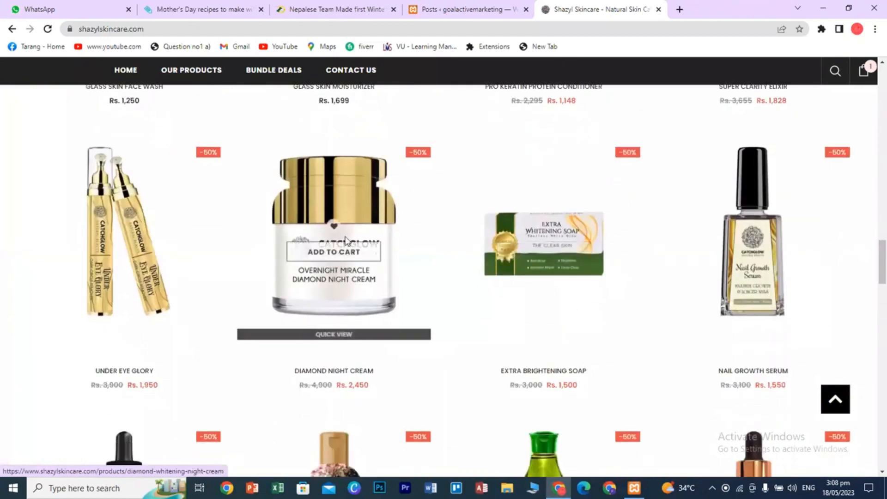
left_click(350, 211)
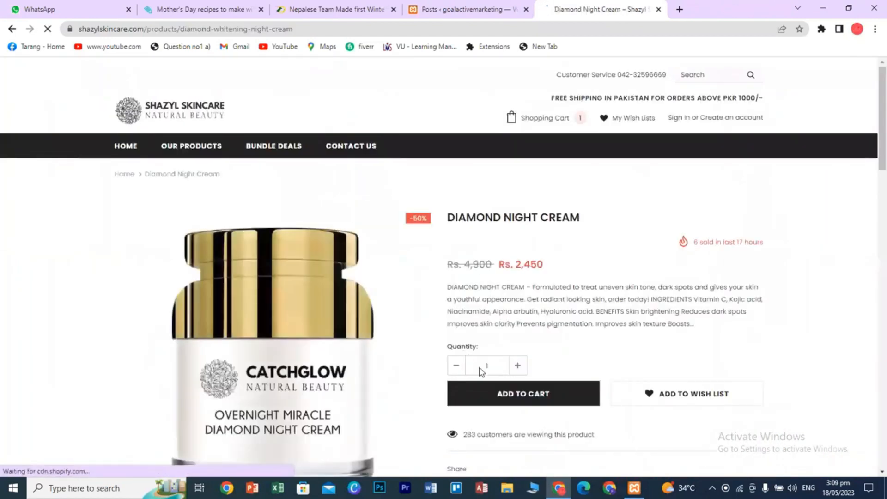
Add the Diamond Night Cream to the cart, close the cart summary, and proceed to the checkout to view its contact and shipping form.
left_click(503, 396)
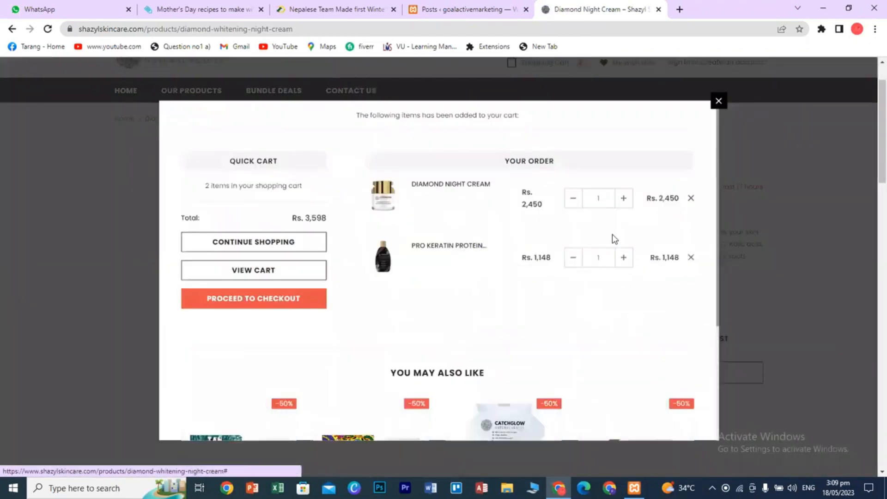
left_click(724, 103)
left_click(604, 373)
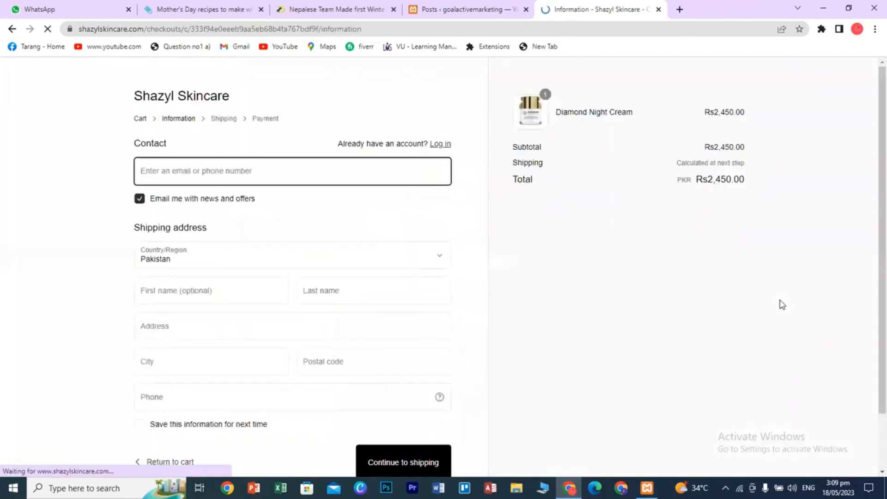
scroll(282, 356, "down", 2)
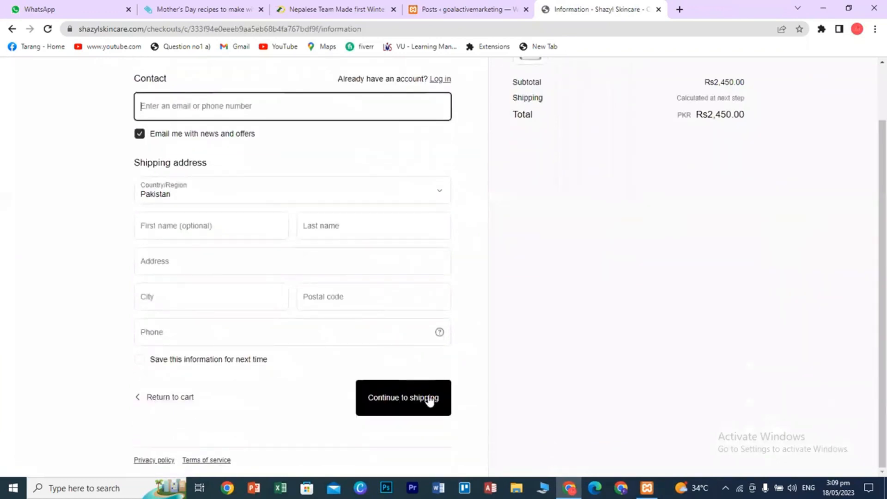
scroll(511, 387, "up", 2)
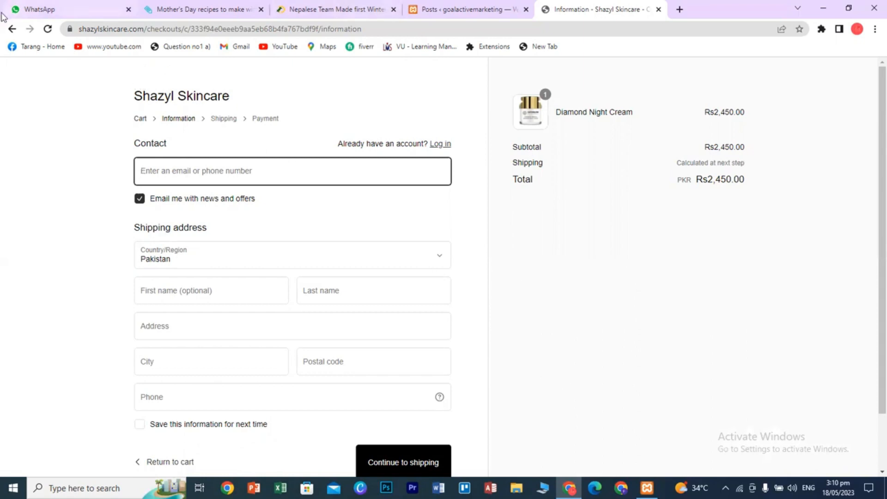
Return from the checkout to the Shazyl Skincare home page and look over its product listing.
left_click(11, 29)
left_click(12, 29)
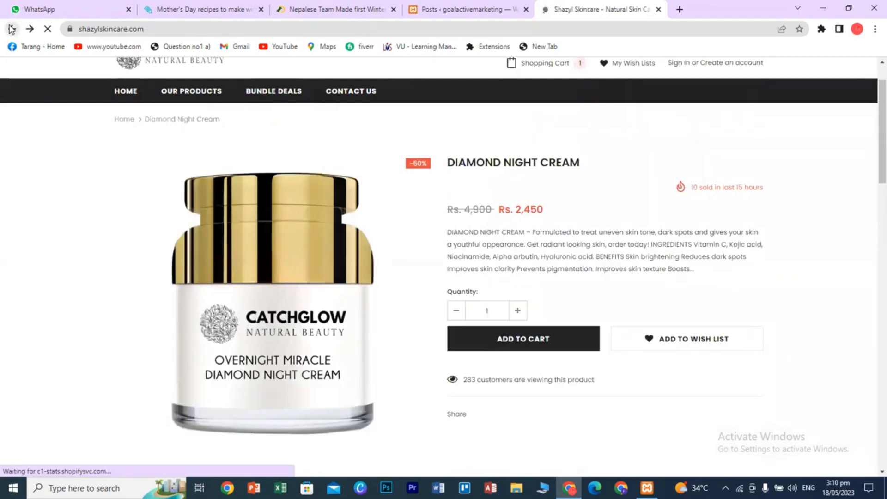
scroll(700, 372, "up", 10)
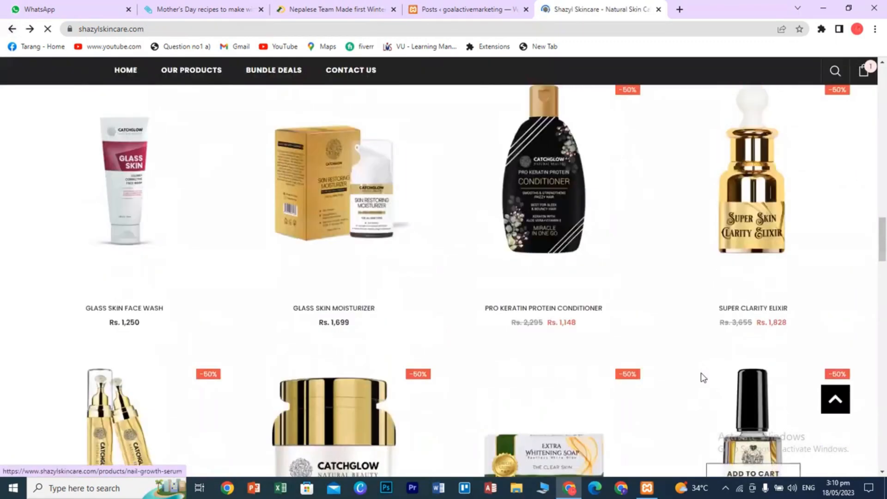
scroll(706, 378, "up", 7)
scroll(706, 378, "down", 11)
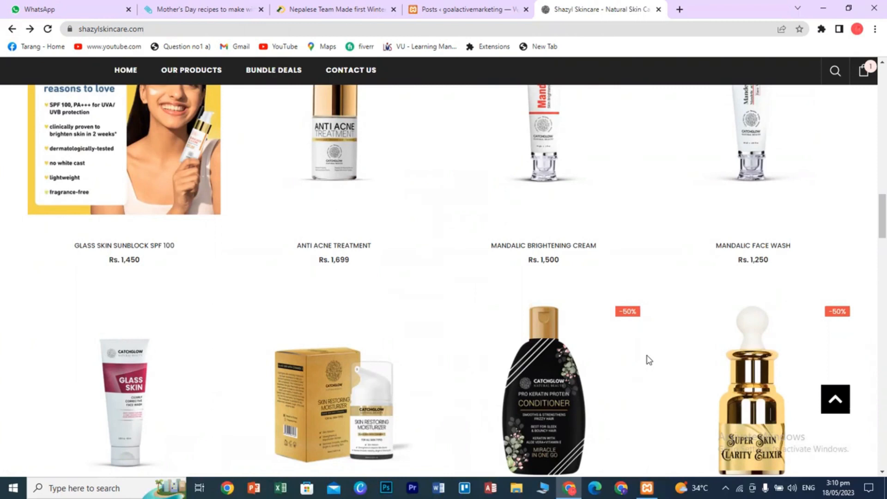
Open knadvertisingagency.com in a new tab as an example of a service website.
left_click(679, 9)
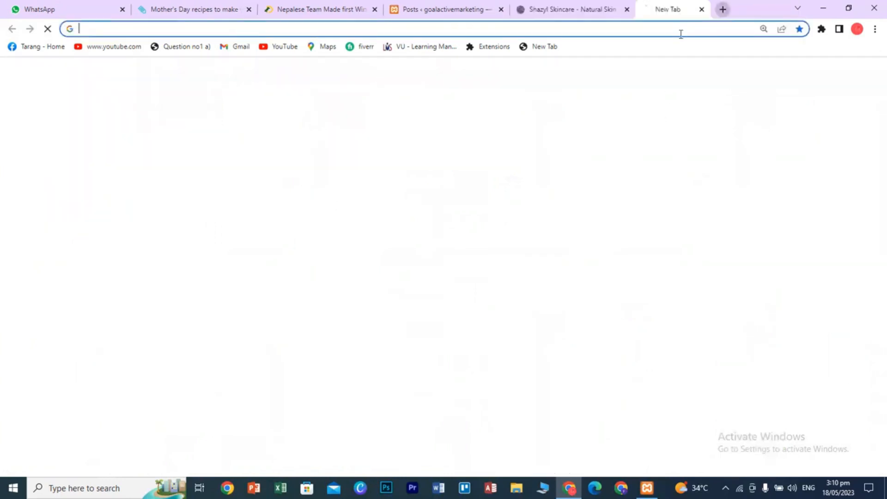
type("k")
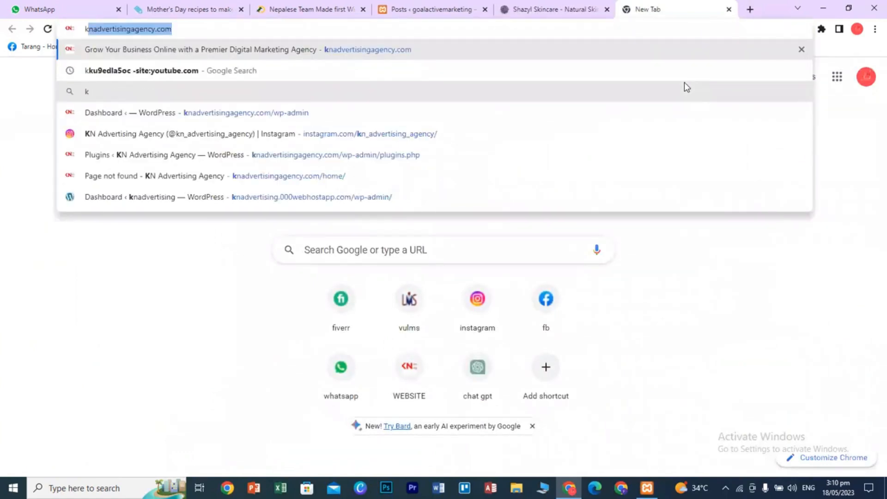
key("Return")
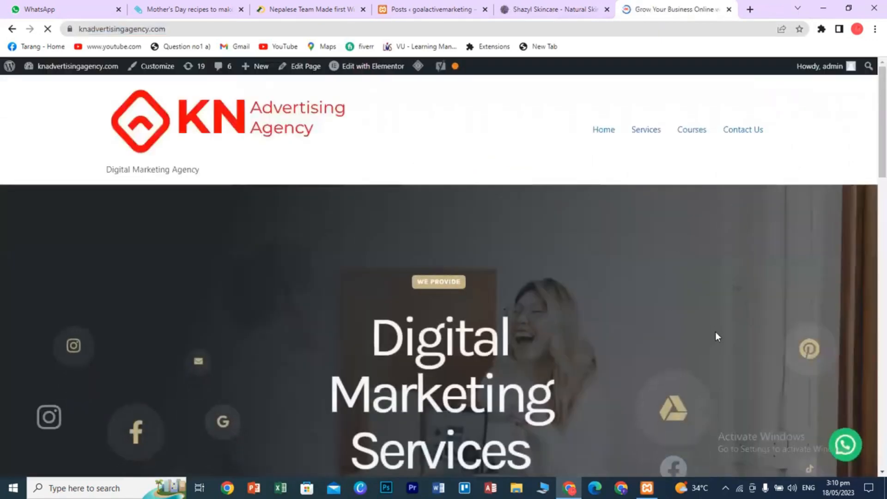
Examine the agency's home page, including its services, trusted clients and social media links sections.
scroll(716, 331, "down", 6)
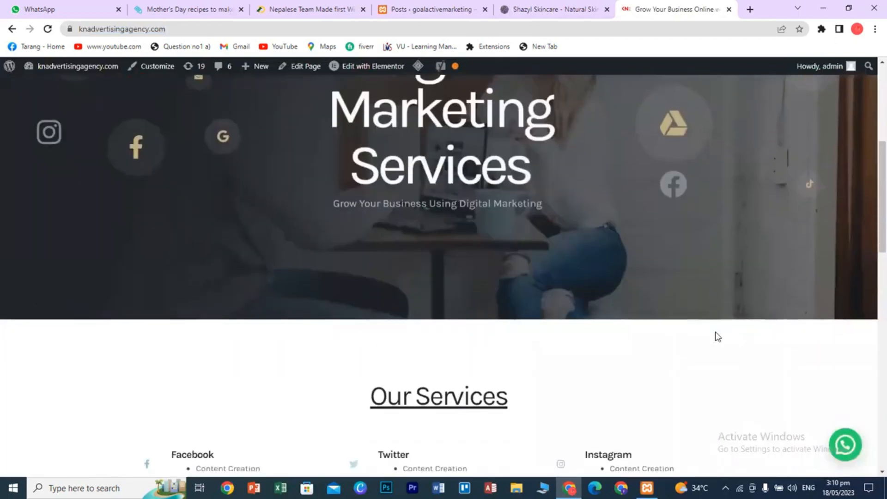
scroll(717, 336, "down", 6)
scroll(524, 217, "down", 1)
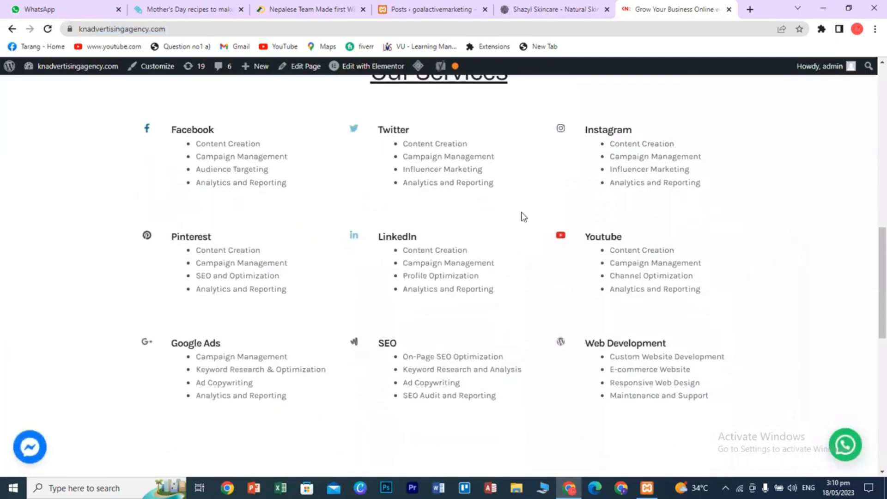
scroll(476, 317, "down", 5)
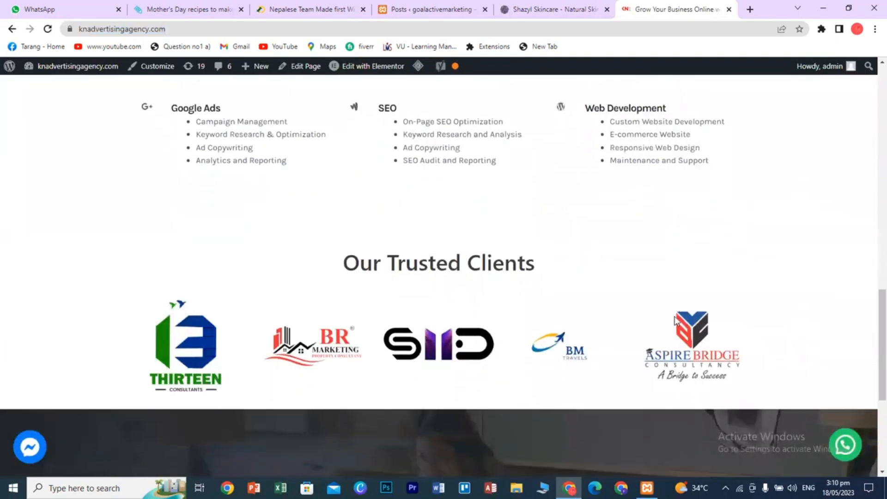
scroll(674, 318, "down", 2)
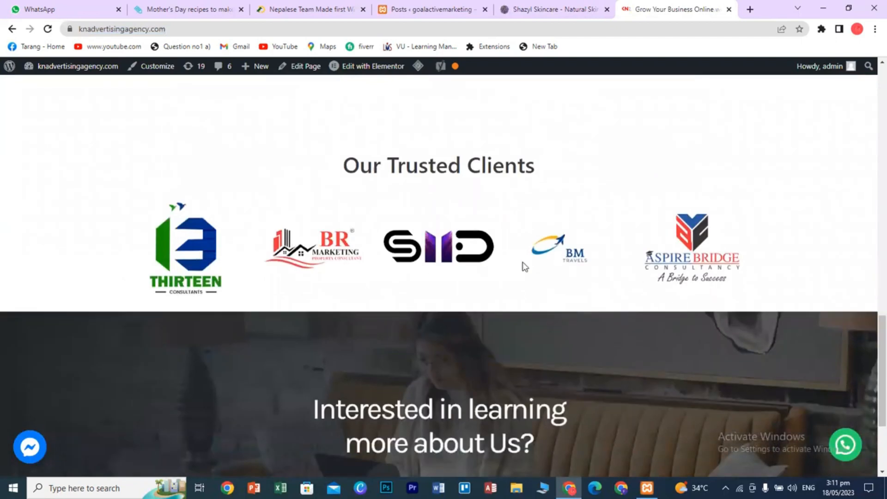
scroll(542, 270, "down", 3)
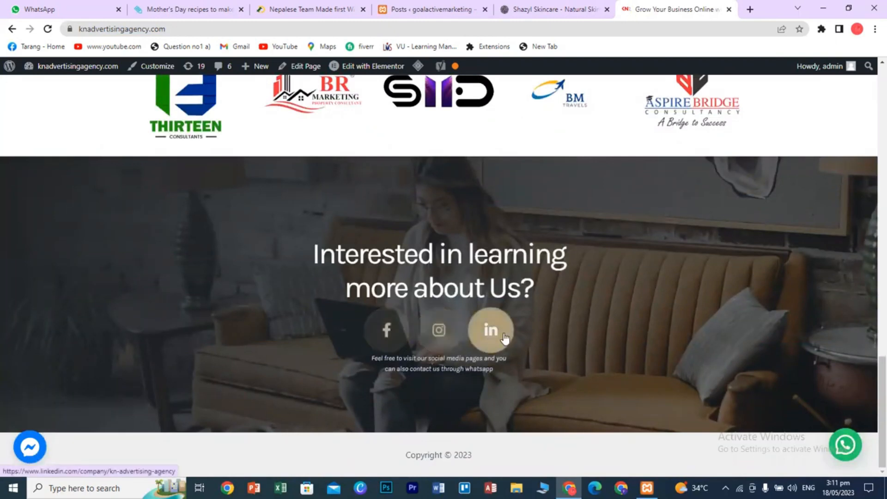
scroll(521, 345, "up", 6)
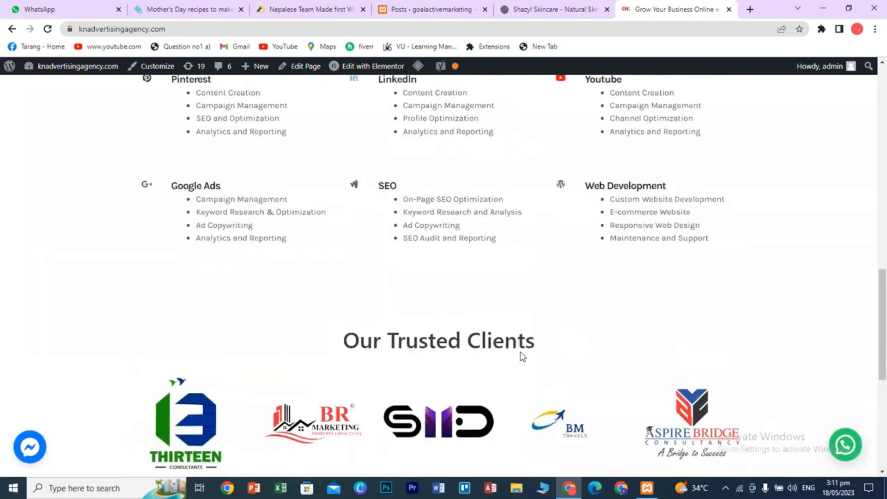
scroll(521, 356, "up", 10)
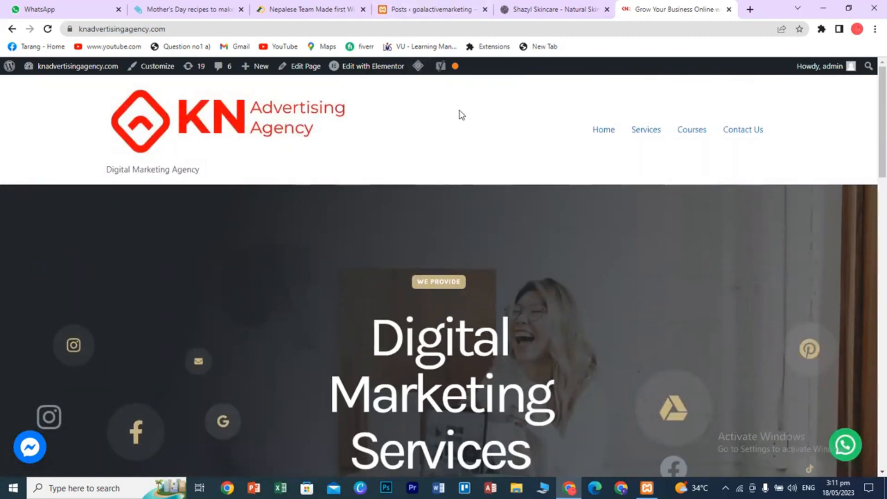
Compare the WordPress Posts list with the KN Advertising Agency site and the Mother's Day recipes article on the Education.com blog.
left_click(405, 10)
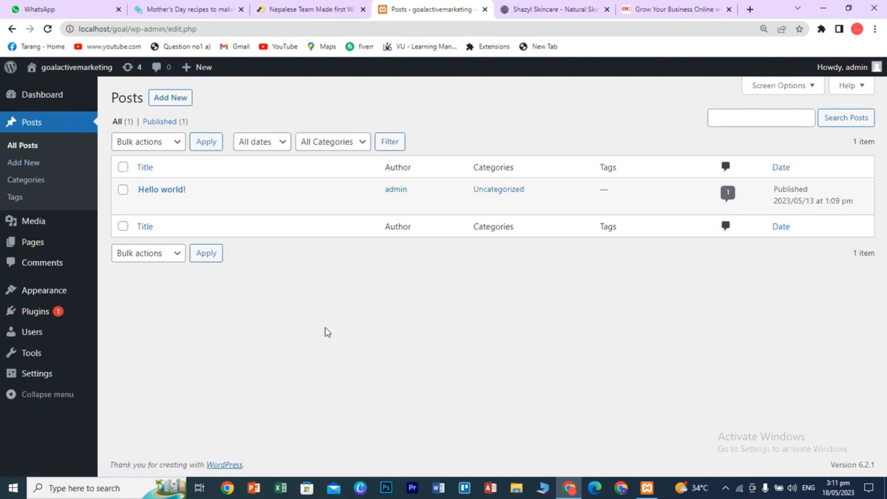
left_click(661, 7)
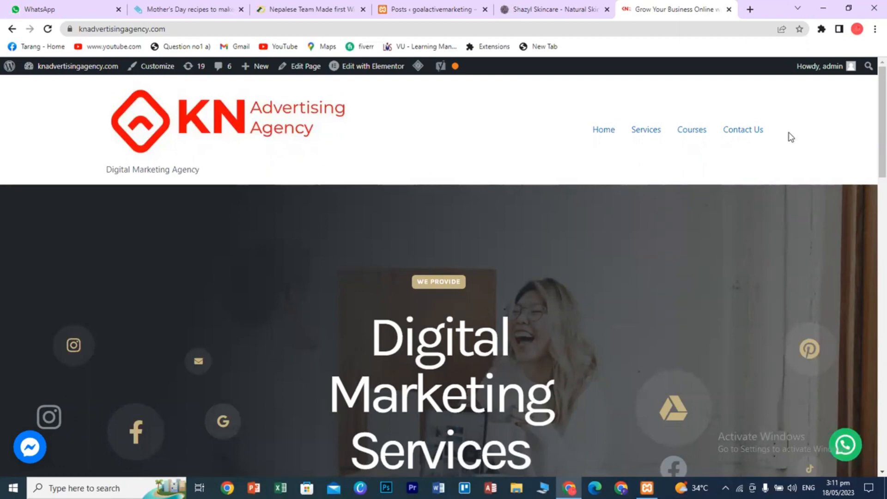
left_click(456, 11)
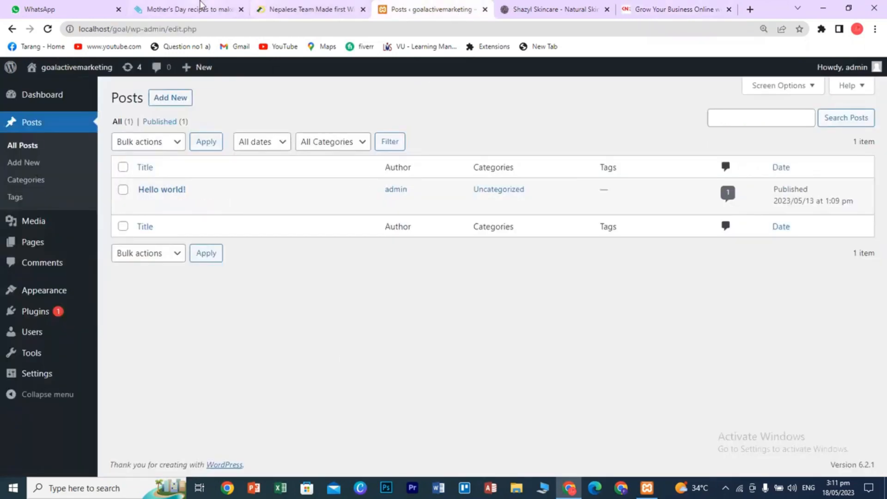
left_click(200, 4)
scroll(511, 371, "down", 3)
scroll(390, 390, "up", 3)
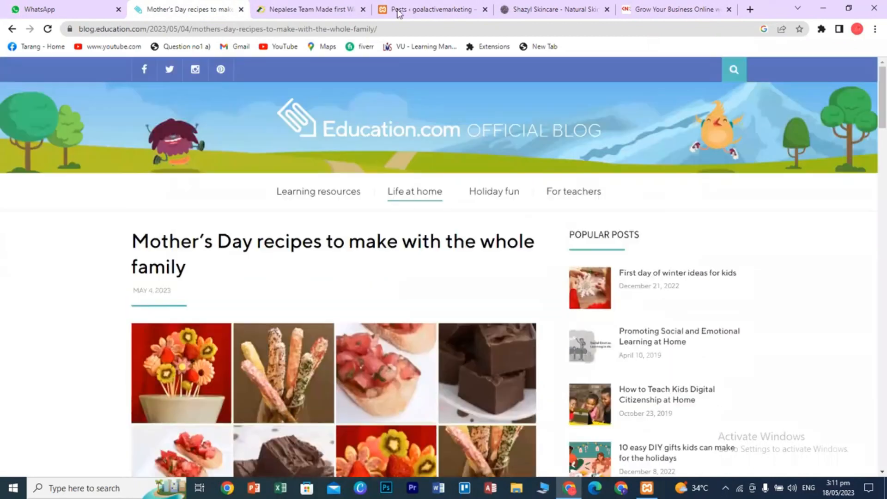
left_click(398, 11)
Open the WordPress Media Library, view the images in the K-2 winter climb article as a media example, and return to the library.
mouse_move(39, 239)
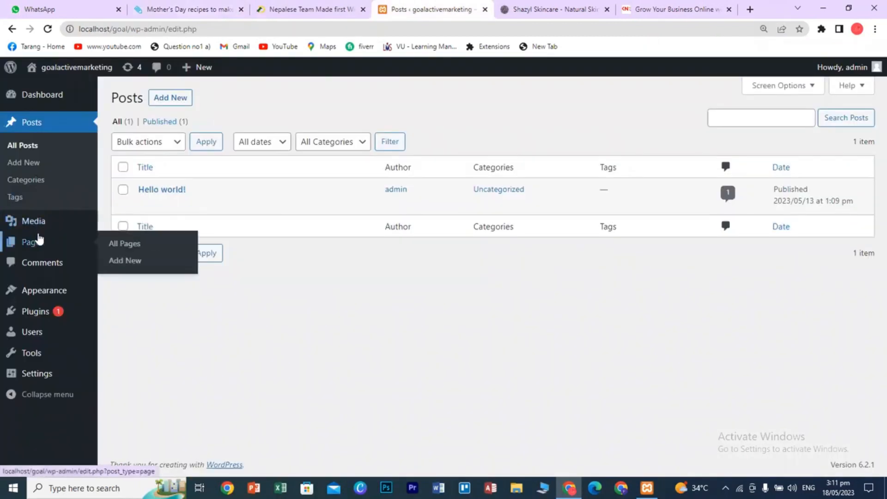
left_click(31, 225)
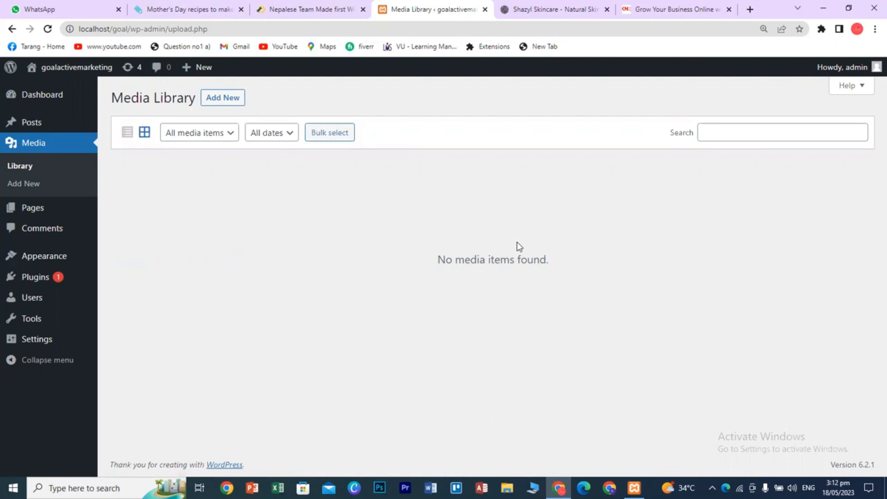
left_click(280, 7)
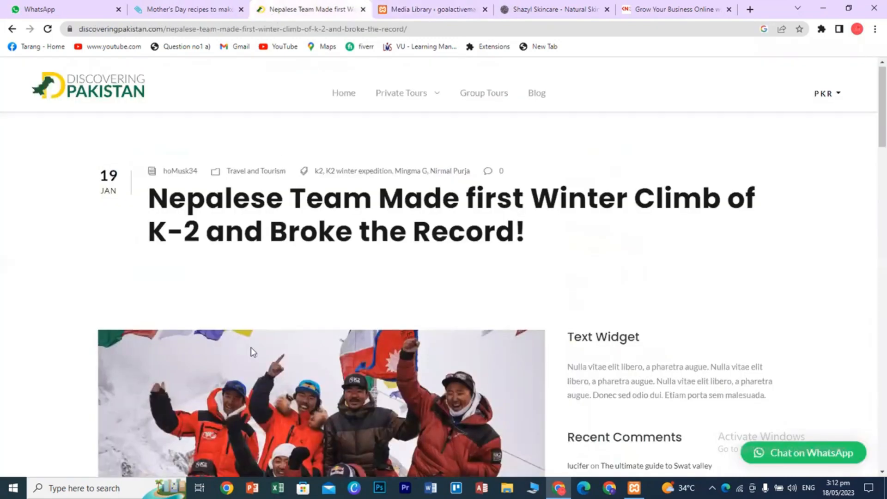
scroll(278, 383, "down", 10)
scroll(296, 386, "up", 10)
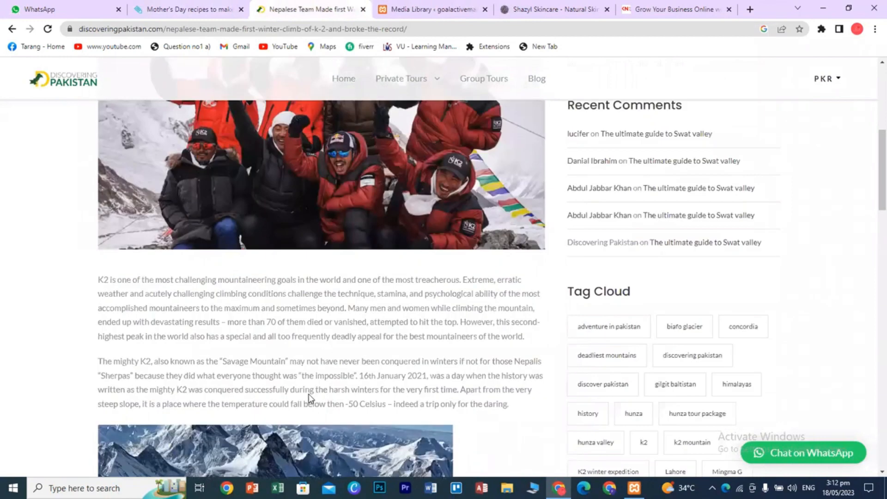
left_click(420, 5)
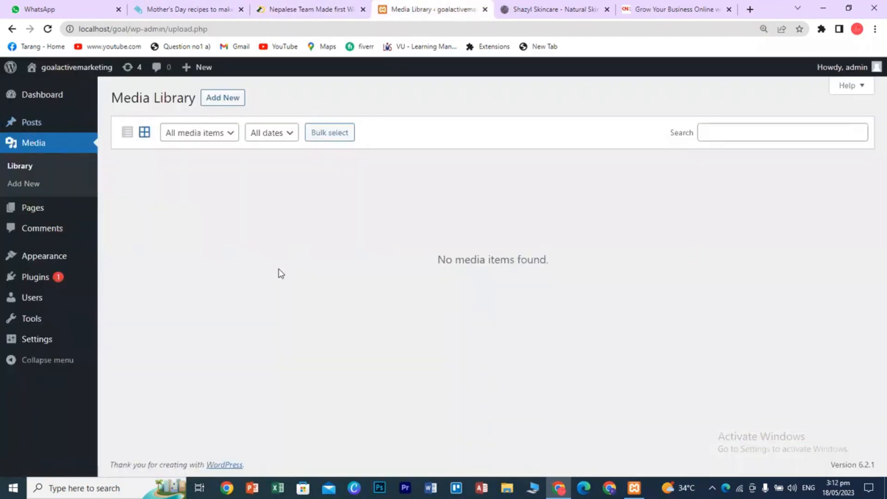
Bring up the file chooser for uploading new media, cancel it without choosing a file, and close the upload area.
left_click(222, 99)
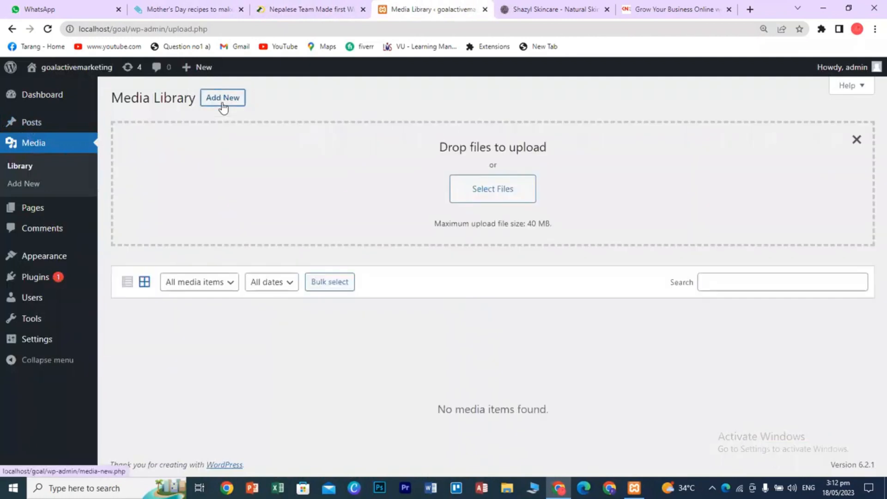
left_click(486, 193)
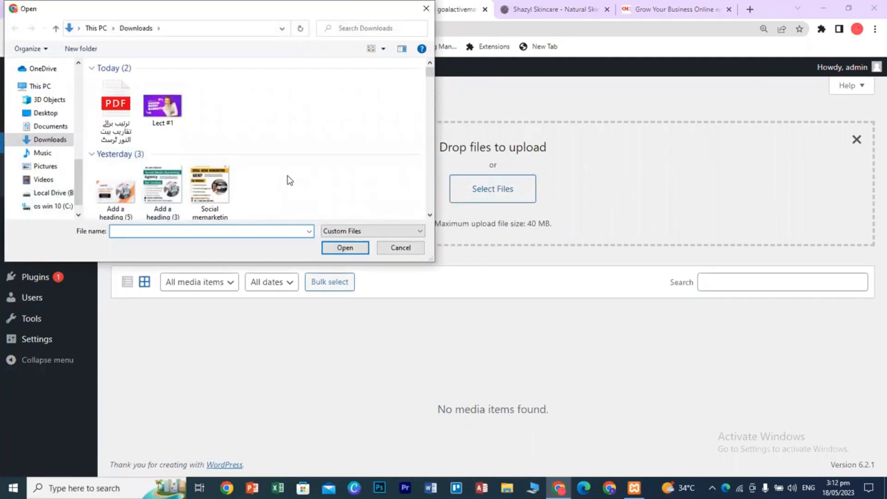
left_click(400, 246)
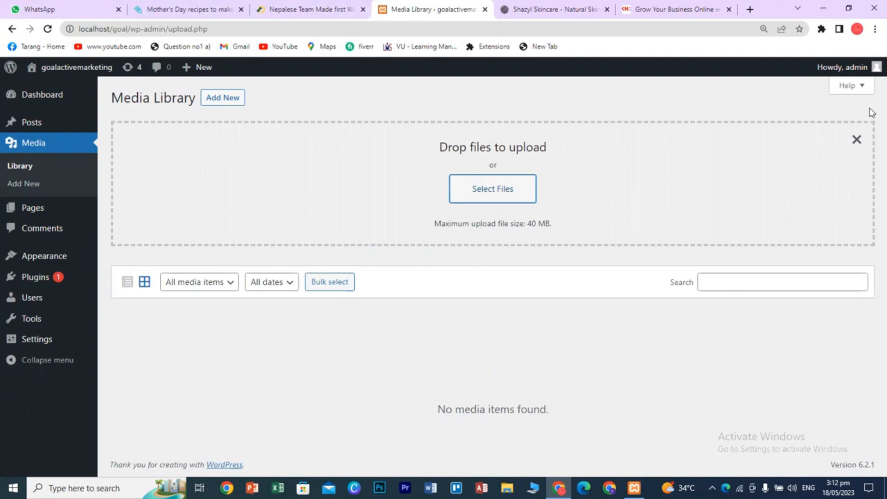
left_click(857, 140)
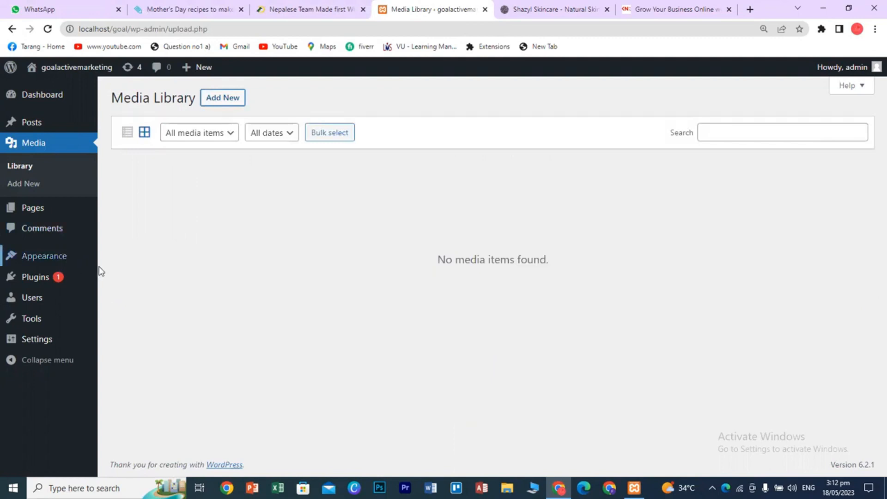
Open the list of all pages in the WordPress admin.
mouse_move(36, 216)
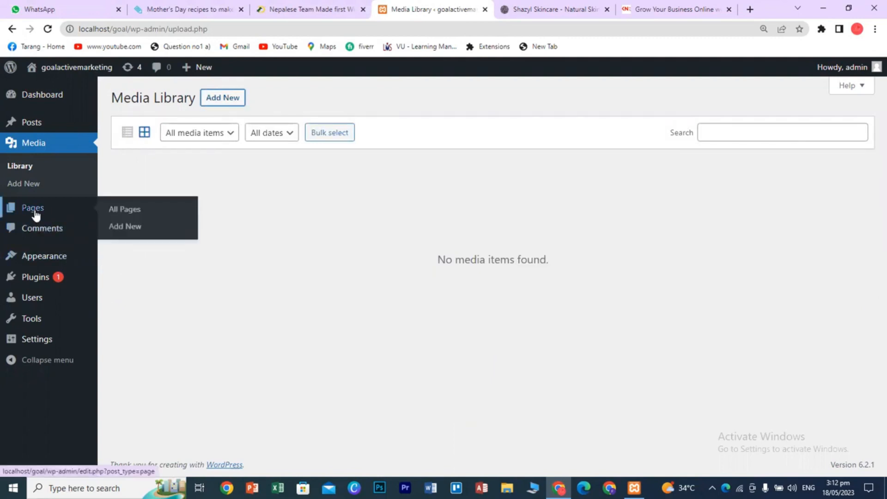
left_click(36, 216)
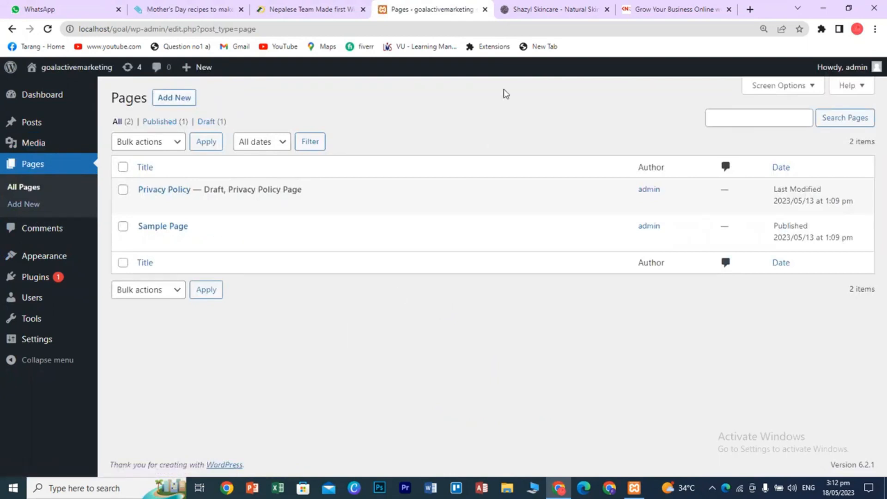
Compare the WordPress Pages list with the navigation pages of the Shazyl Skincare site, from Home to Contact Us.
left_click(578, 5)
scroll(430, 403, "up", 20)
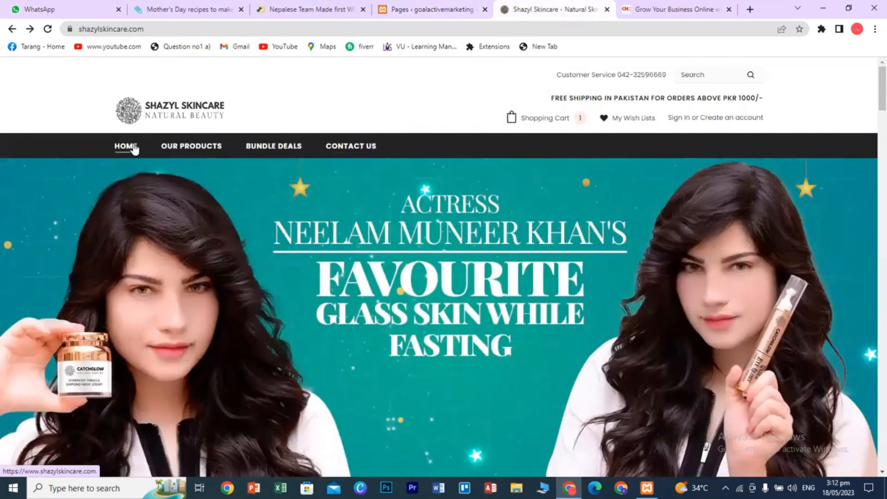
left_click(430, 10)
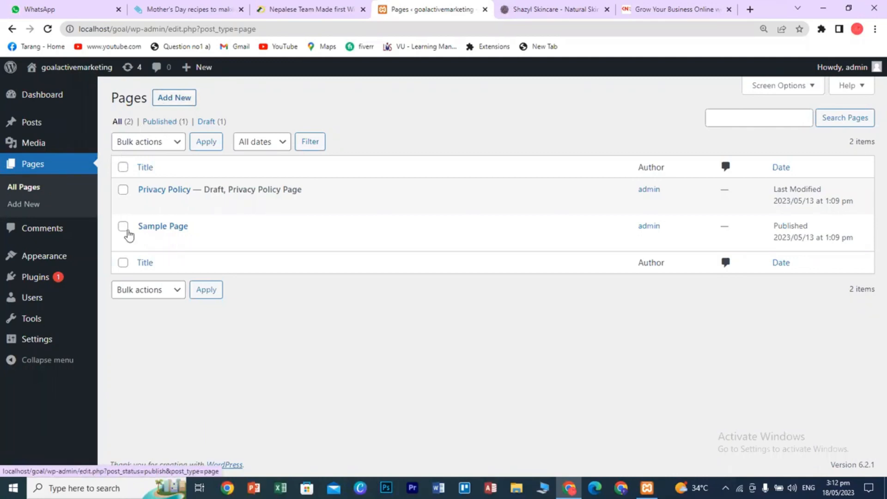
left_click(557, 13)
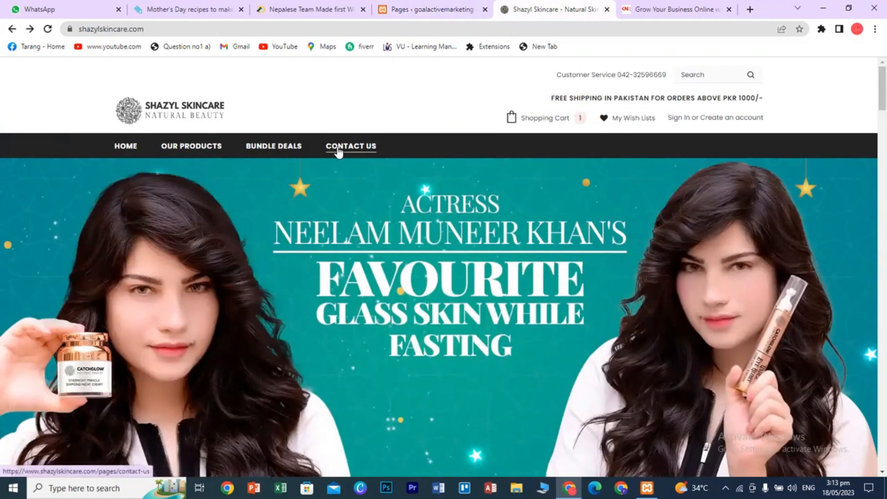
left_click(391, 5)
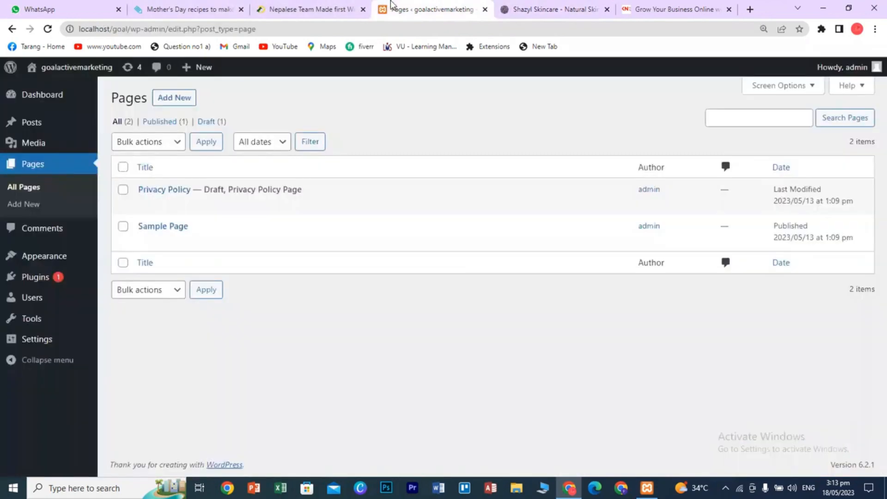
Open the WordPress Comments list and look through the K-2 winter climb and Mother's Day recipes articles as examples, returning to the list.
left_click(42, 236)
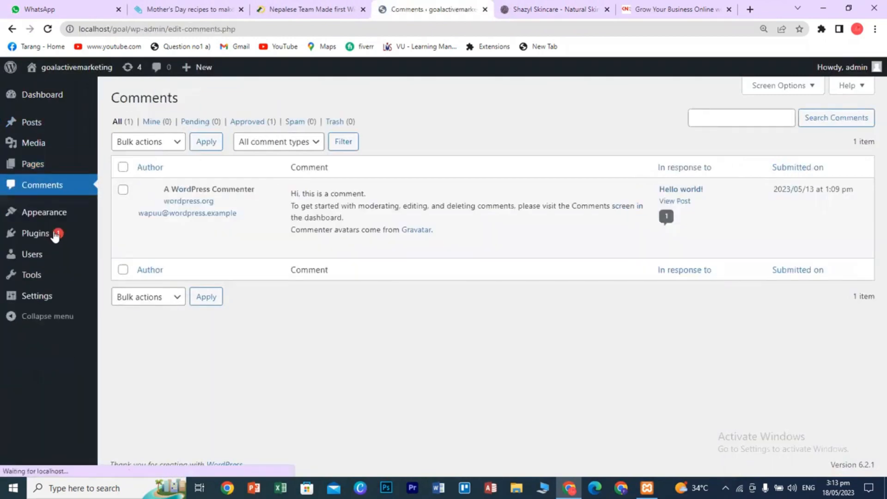
left_click(307, 9)
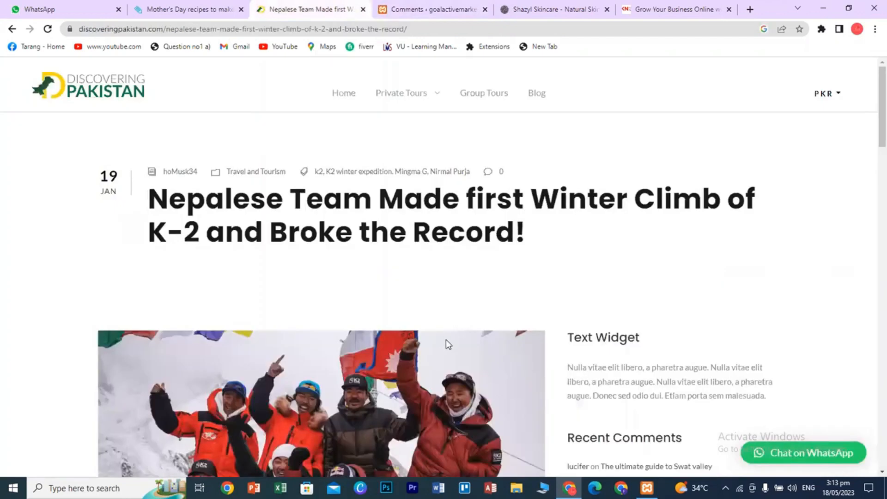
scroll(446, 339, "down", 5)
left_click(192, 9)
scroll(371, 348, "down", 5)
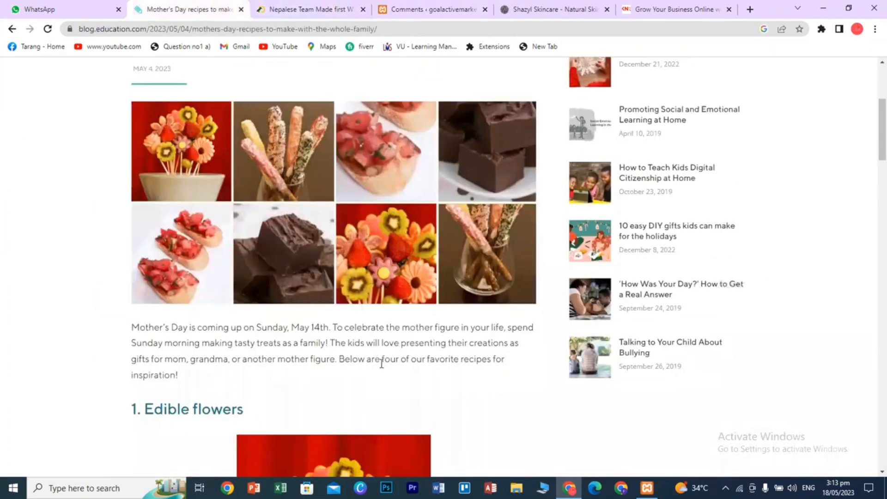
scroll(462, 367, "down", 5)
scroll(517, 378, "down", 10)
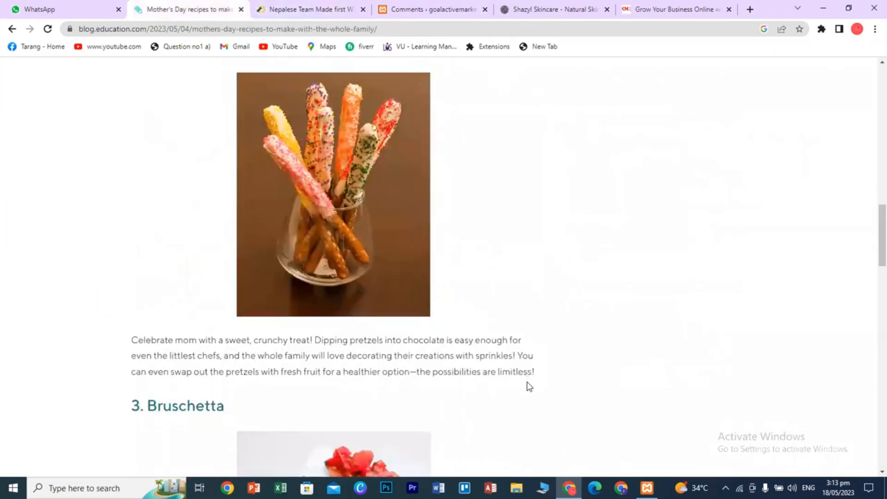
scroll(527, 384, "up", 15)
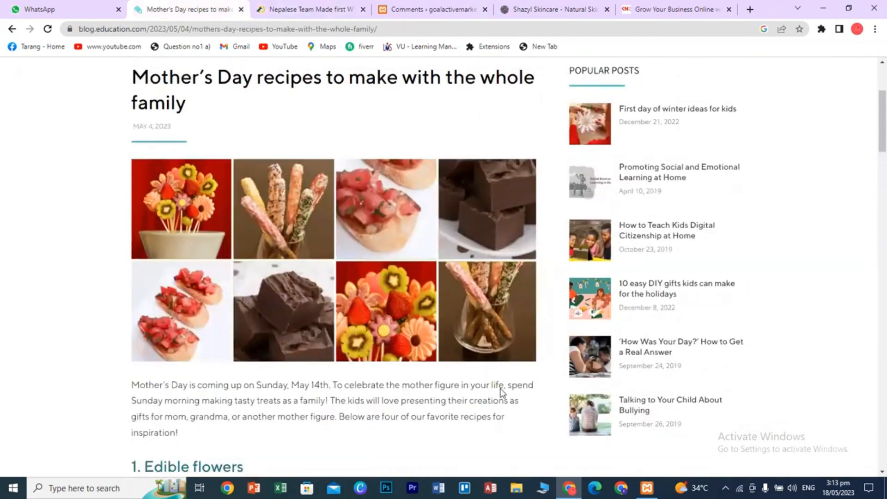
scroll(500, 392, "up", 4)
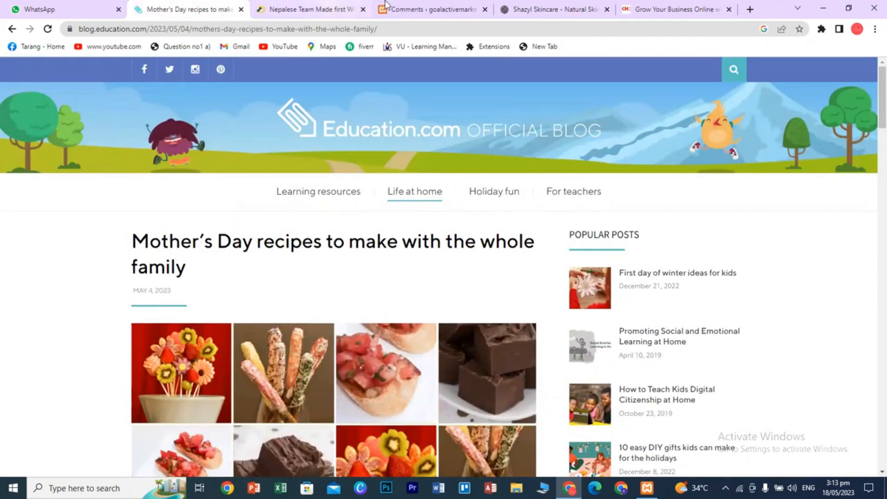
left_click(418, 10)
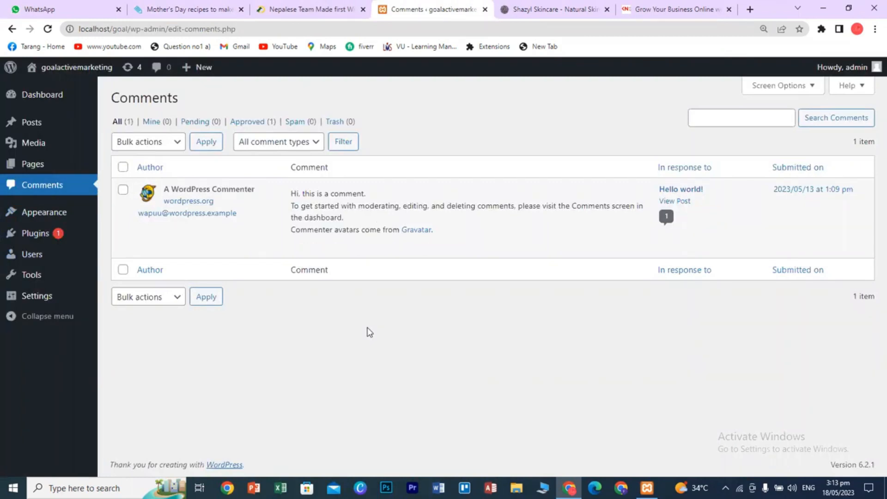
View the installed themes under Appearance, and look through the home template in the site editor before returning to the dashboard.
mouse_move(52, 221)
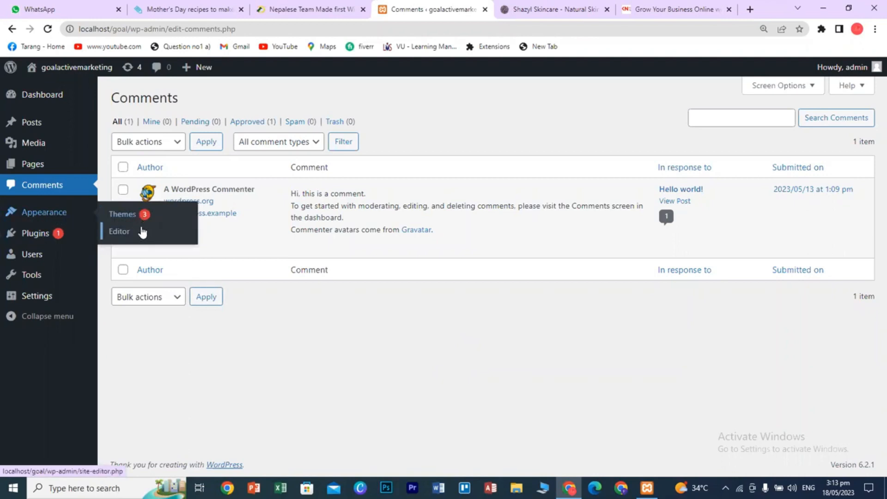
left_click(123, 215)
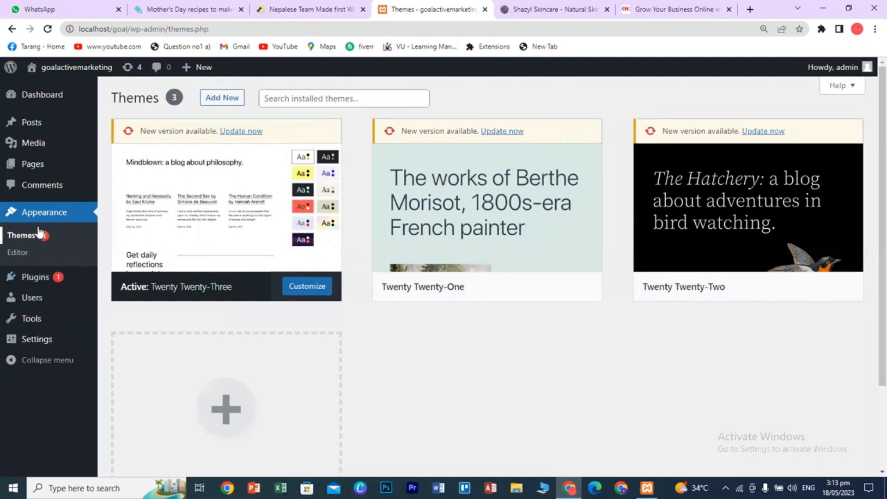
left_click(24, 258)
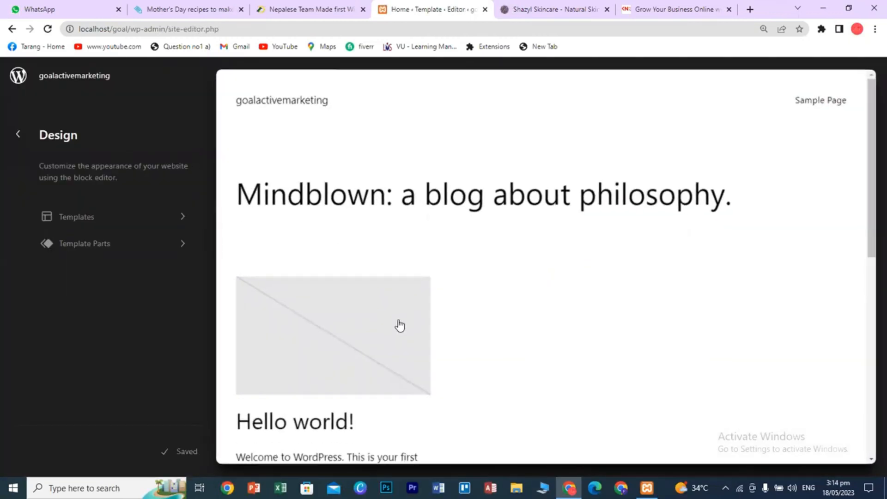
scroll(457, 349, "down", 5)
scroll(464, 354, "down", 5)
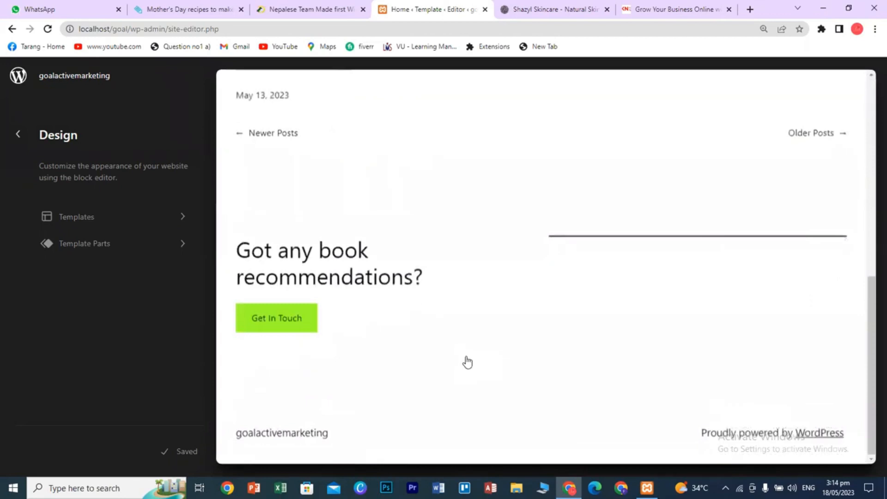
scroll(465, 359, "up", 10)
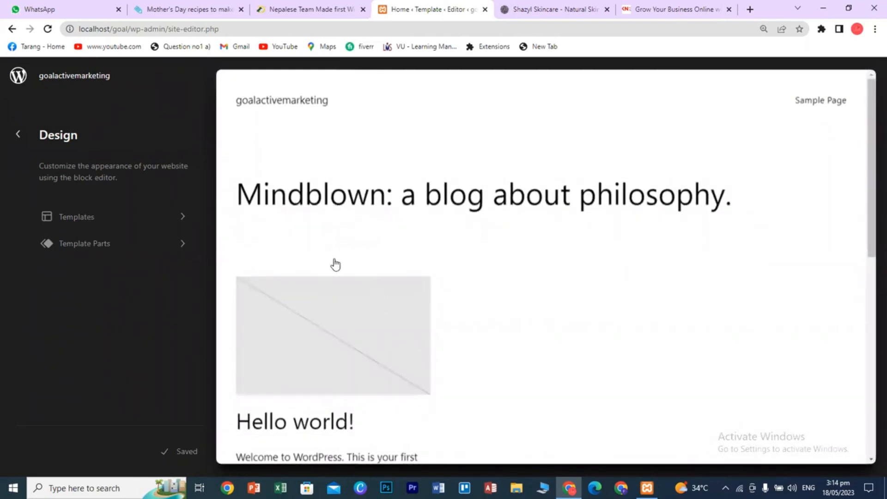
left_click(20, 137)
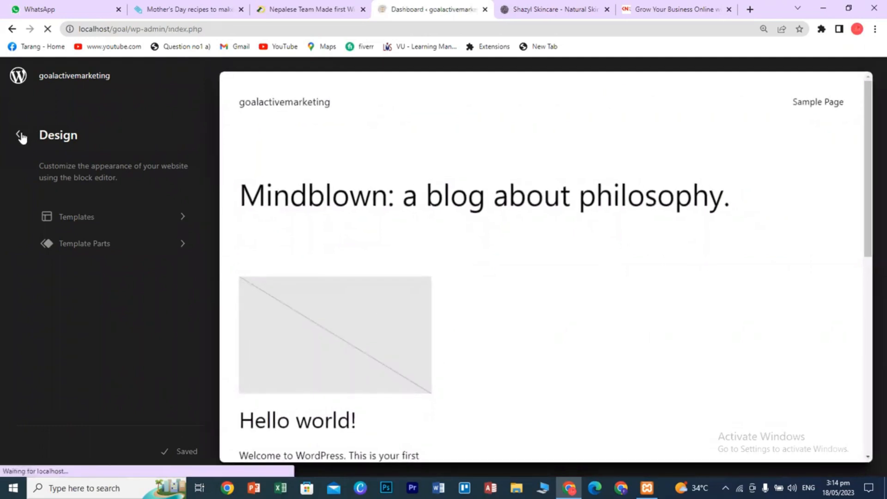
Open the installed plugins list and view the KN Advertising Agency home page as a plugin example, returning to the list.
mouse_move(26, 257)
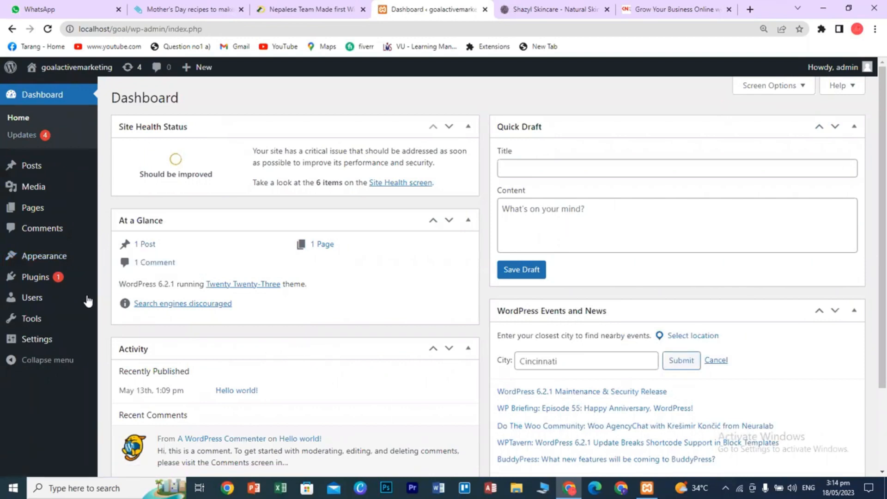
mouse_move(63, 281)
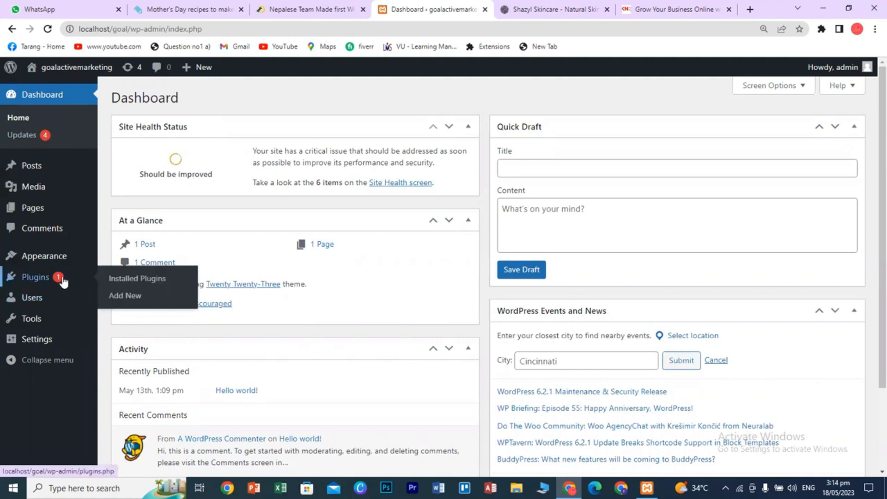
left_click(64, 281)
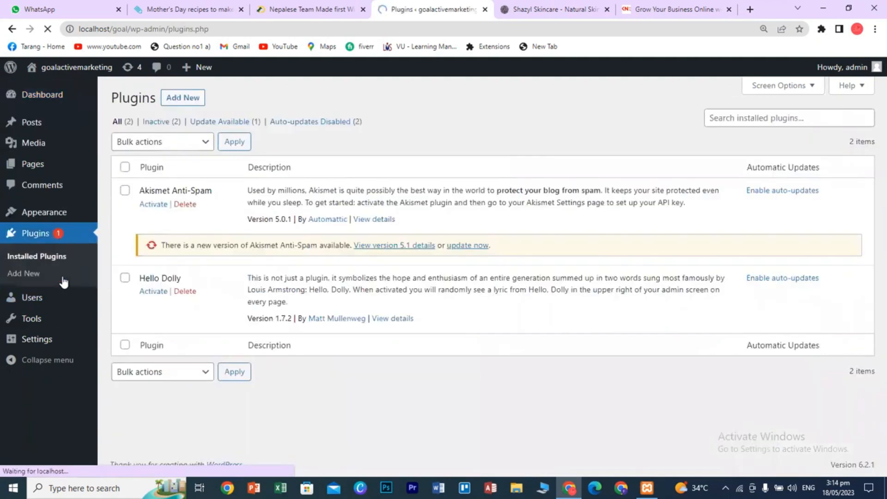
left_click(640, 11)
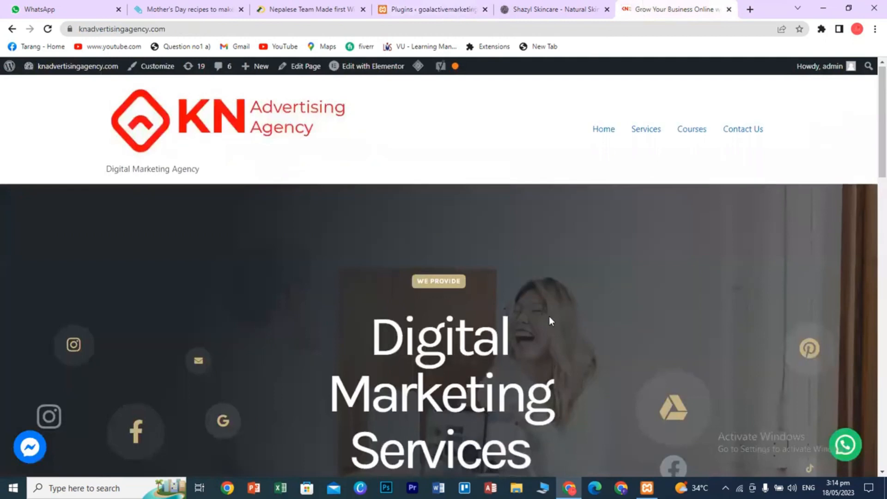
scroll(706, 154, "down", 3)
scroll(231, 355, "up", 3)
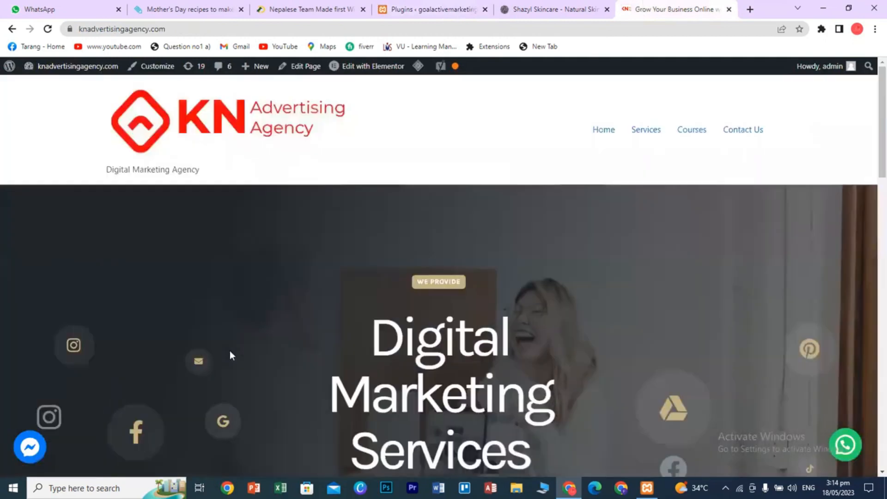
left_click(406, 9)
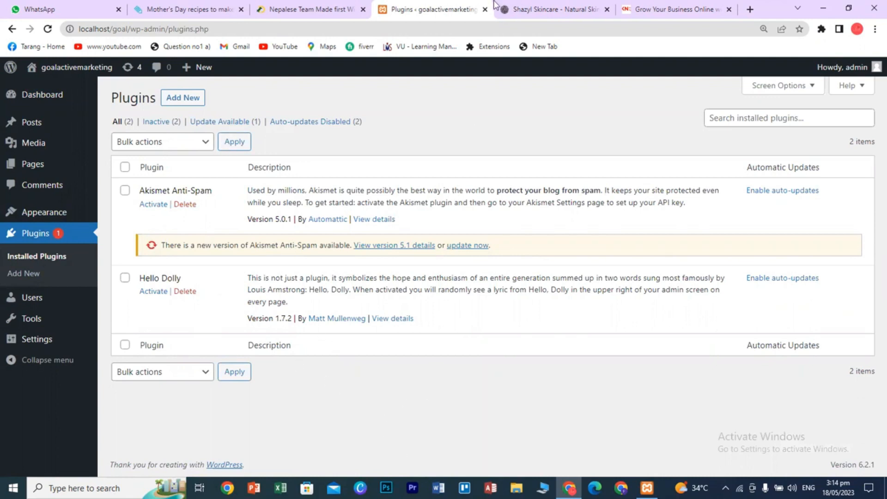
View the chat widgets on the KN Advertising Agency site and the Luxury Skincare products on Shazyl Skincare, then return to Plugins.
left_click(656, 9)
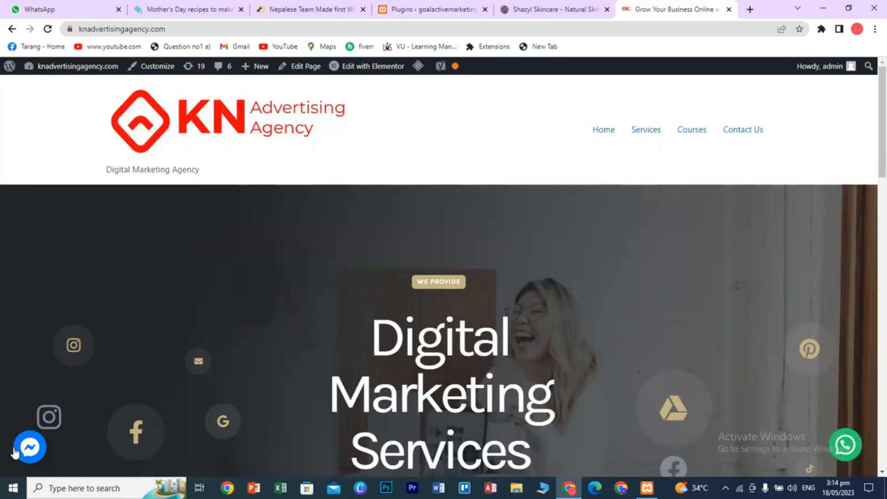
left_click(524, 6)
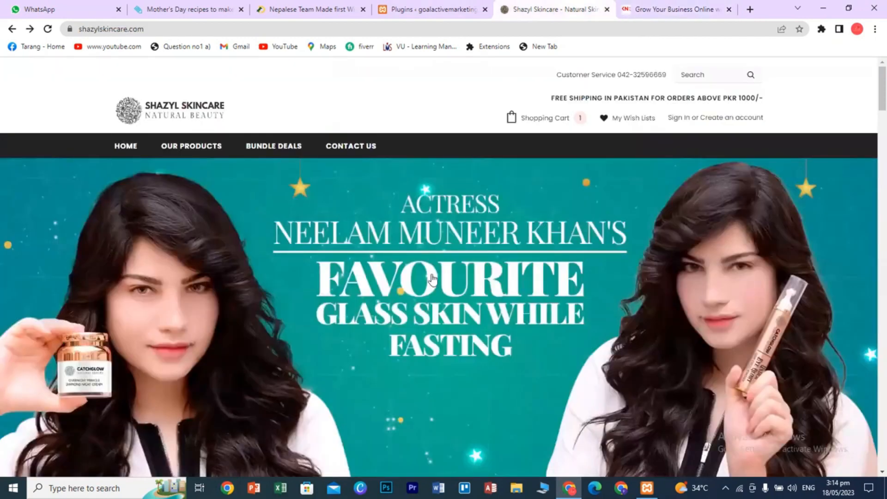
scroll(432, 277, "down", 20)
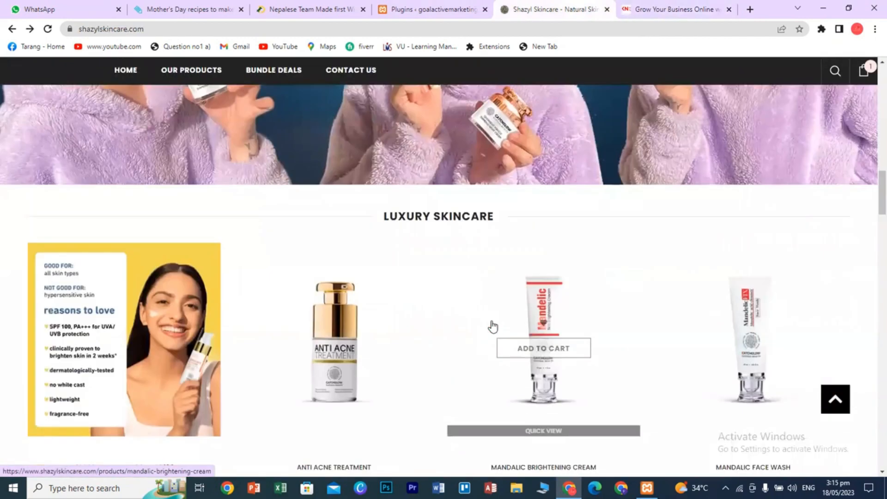
scroll(492, 326, "down", 3)
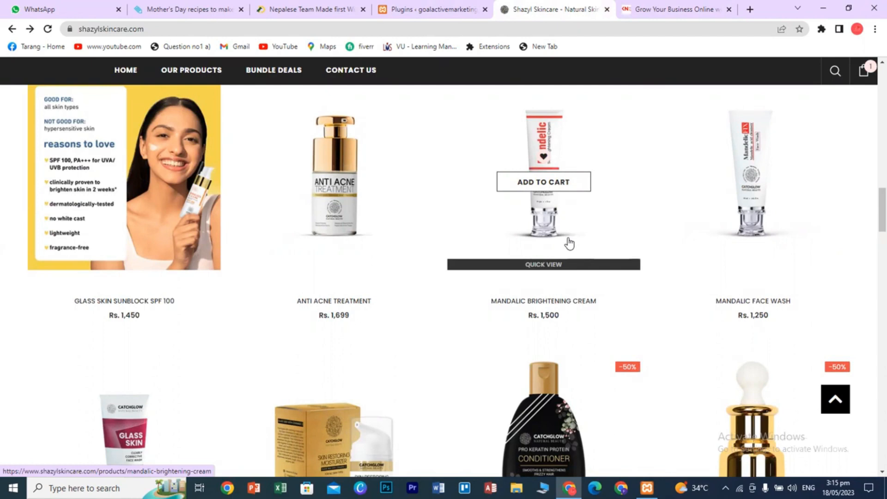
left_click(392, 6)
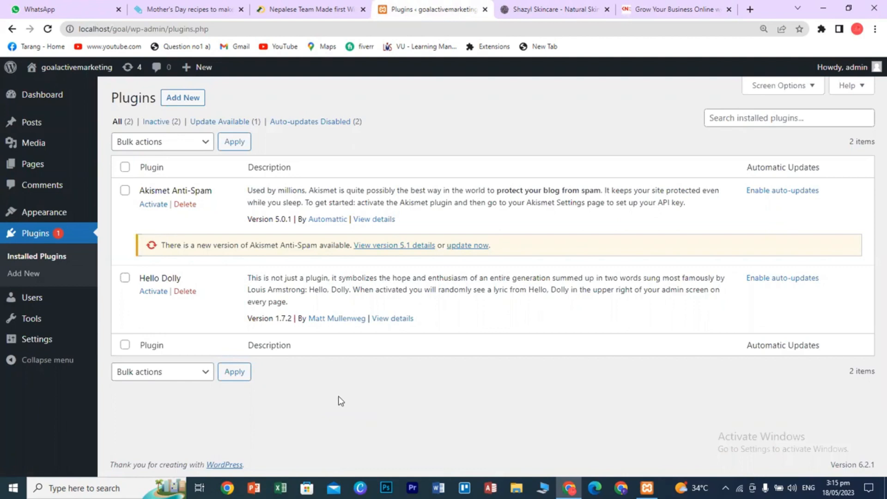
Open the list of WordPress users and bring up the Add New User form.
mouse_move(32, 300)
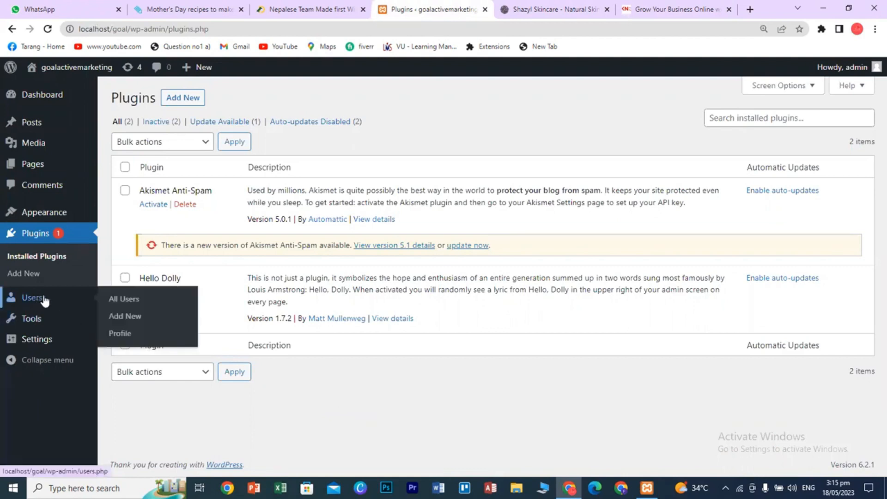
left_click(40, 301)
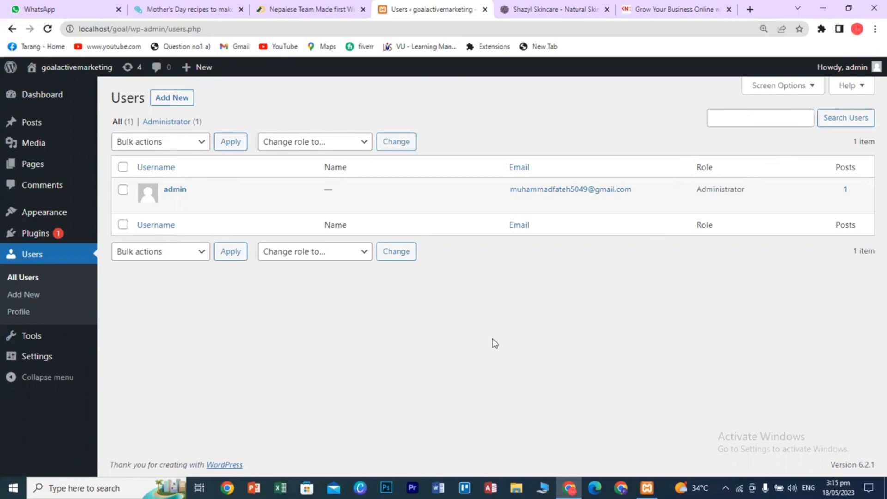
left_click(163, 103)
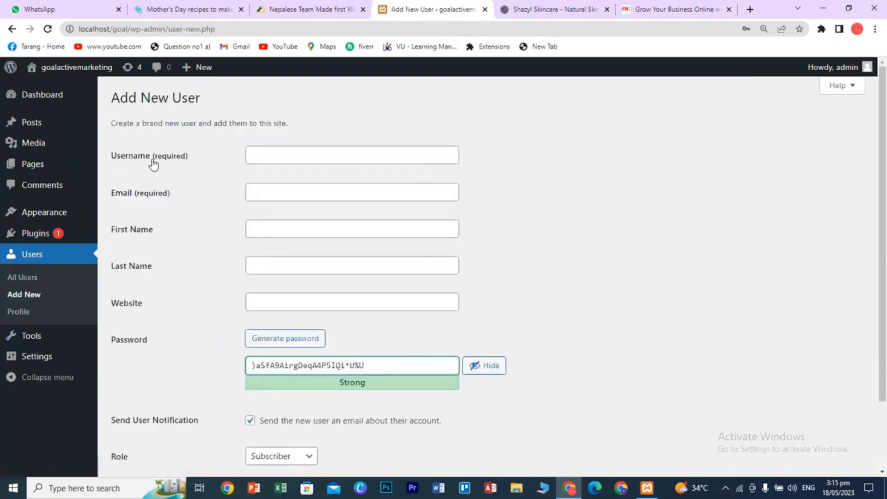
Go through the new user form's username, email, name, website and password fields, and list the available roles.
left_click(275, 154)
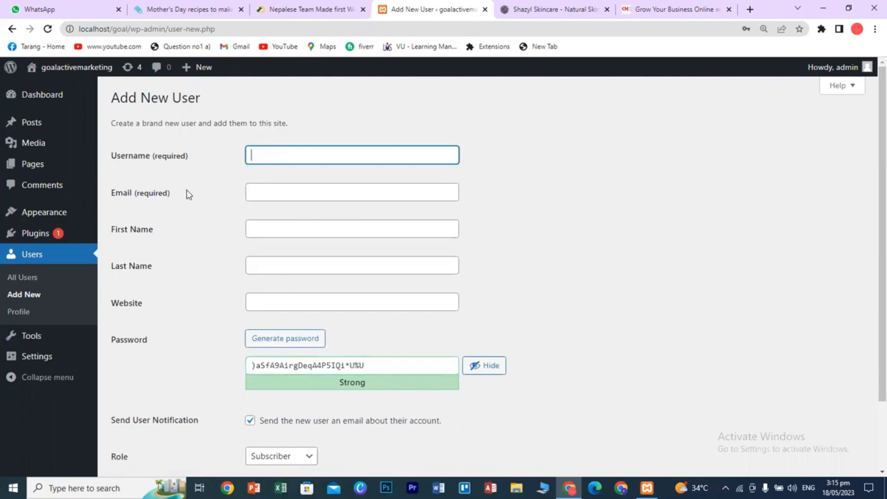
left_click(278, 197)
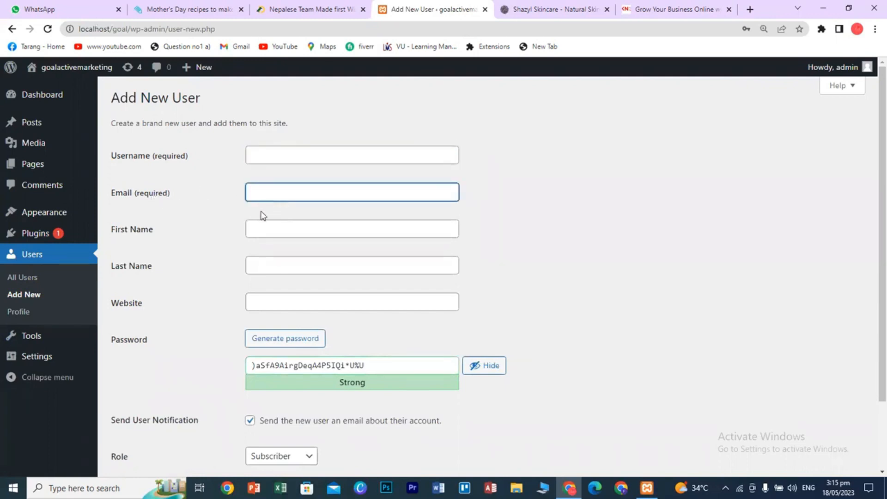
left_click(269, 233)
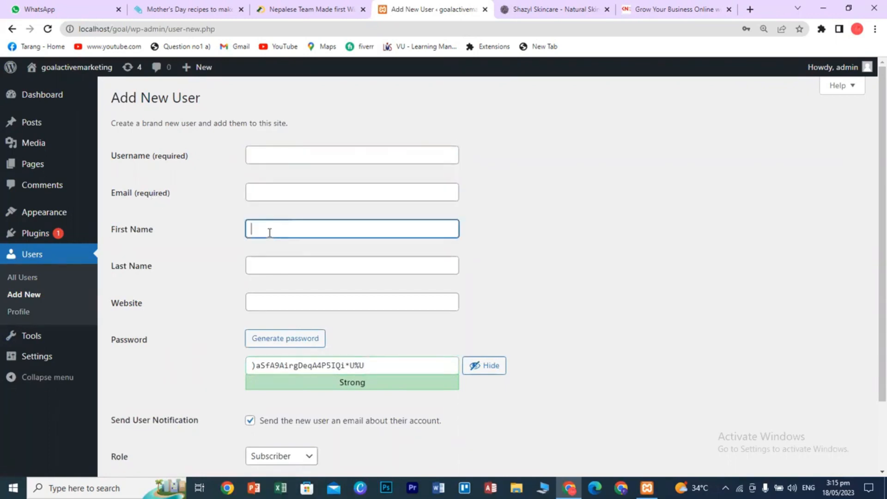
left_click(284, 263)
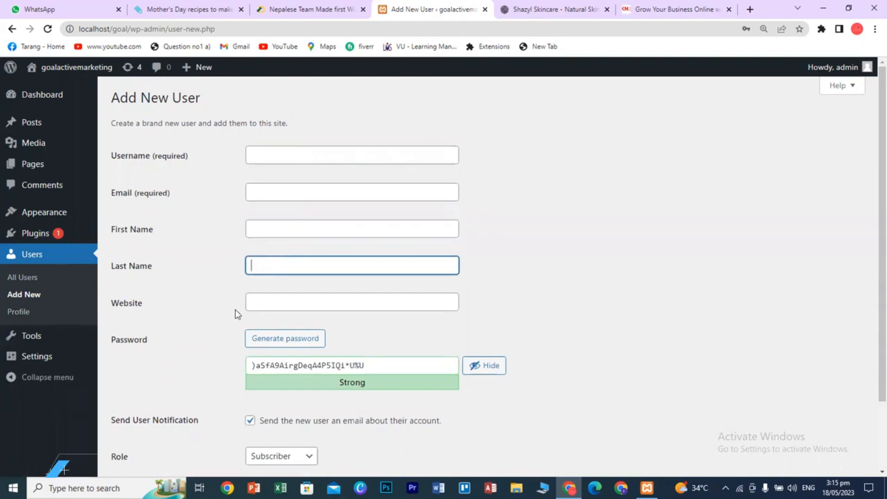
scroll(233, 318, "down", 1)
left_click(282, 248)
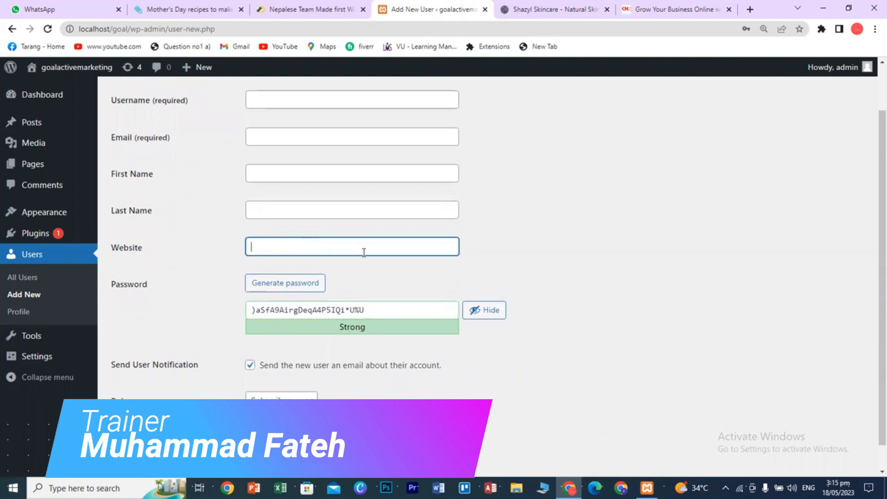
left_click(190, 301)
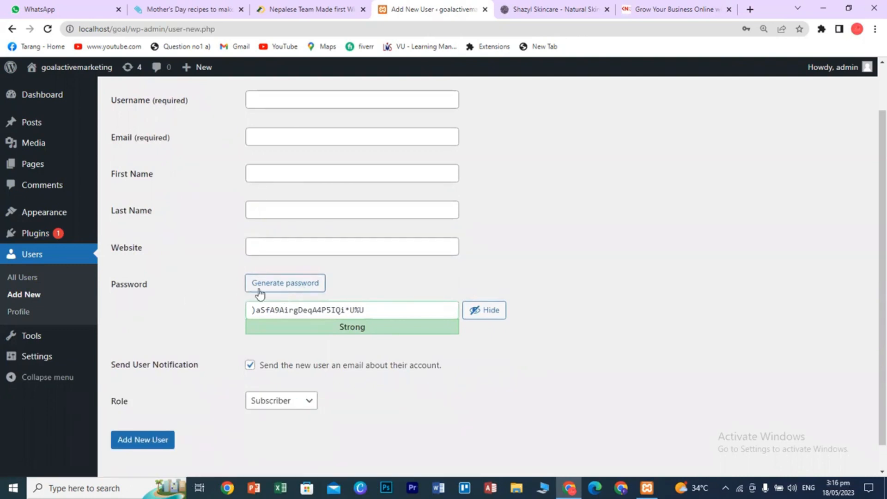
scroll(339, 314, "down", 1)
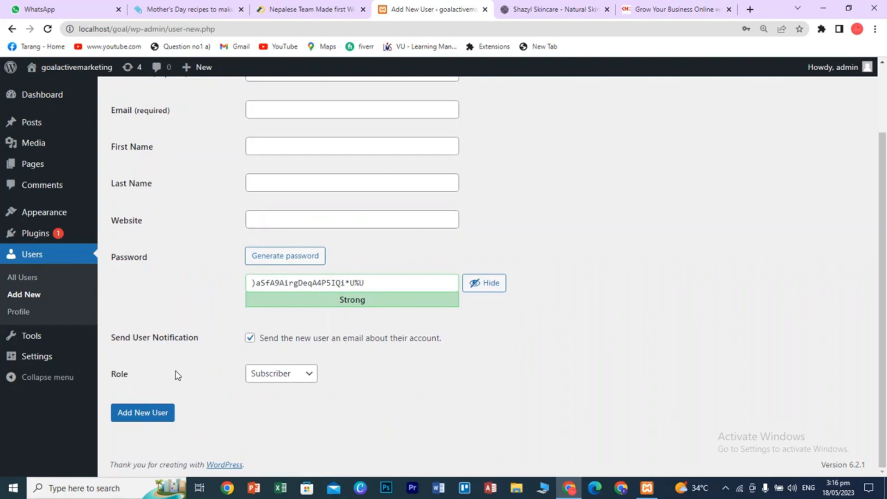
left_click(293, 380)
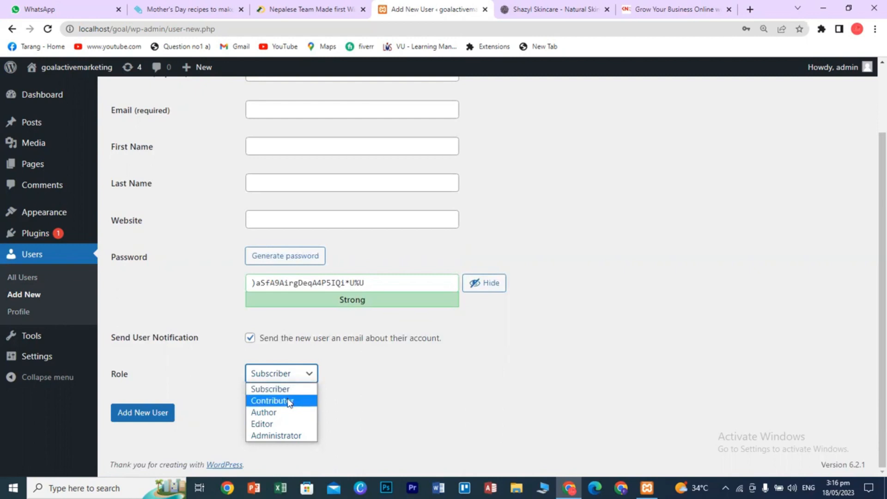
Open Tools and view the Twenty Twenty-Three stylesheet in the Theme File Editor, accepting the direct-editing warning.
mouse_move(31, 338)
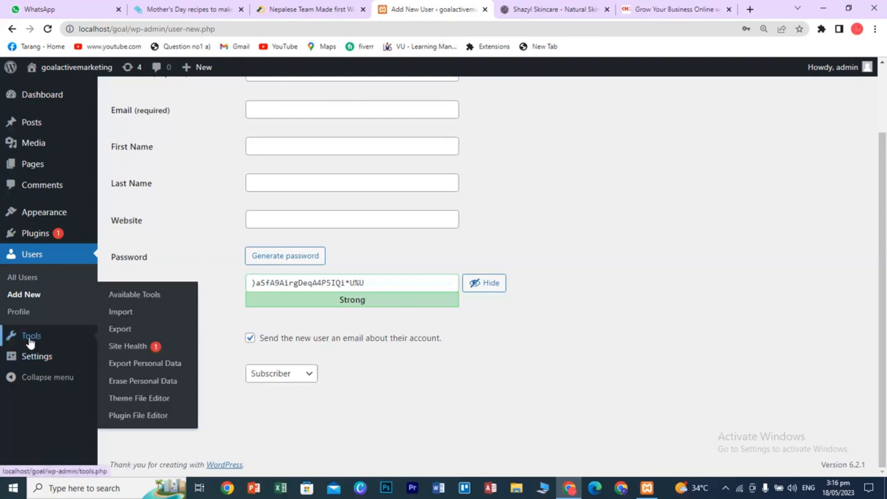
left_click(36, 342)
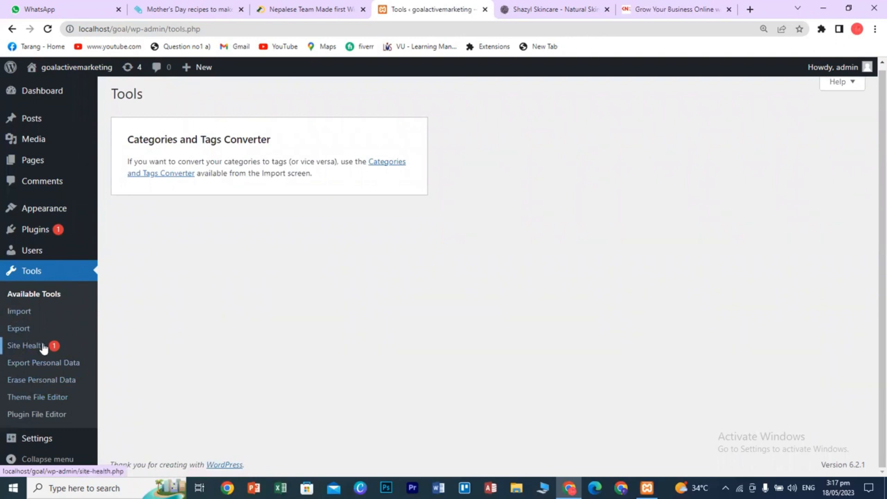
left_click(55, 404)
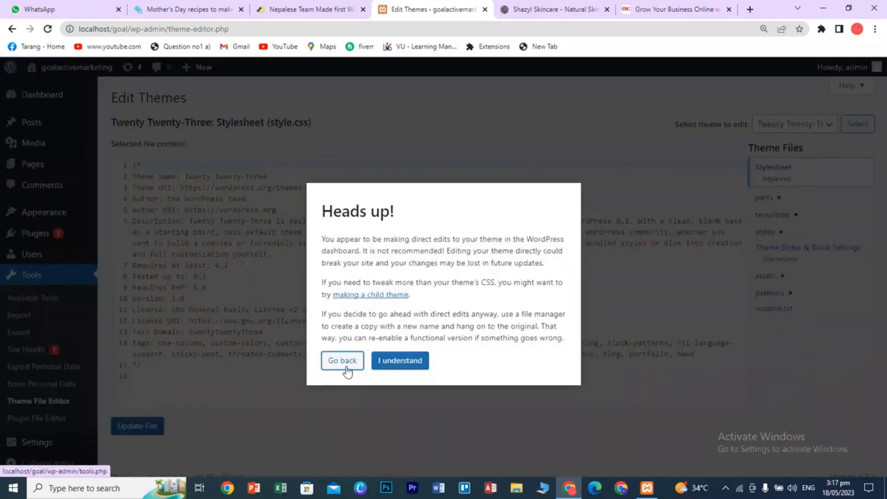
left_click(393, 368)
scroll(608, 316, "down", 1)
scroll(608, 317, "up", 1)
scroll(594, 268, "down", 1)
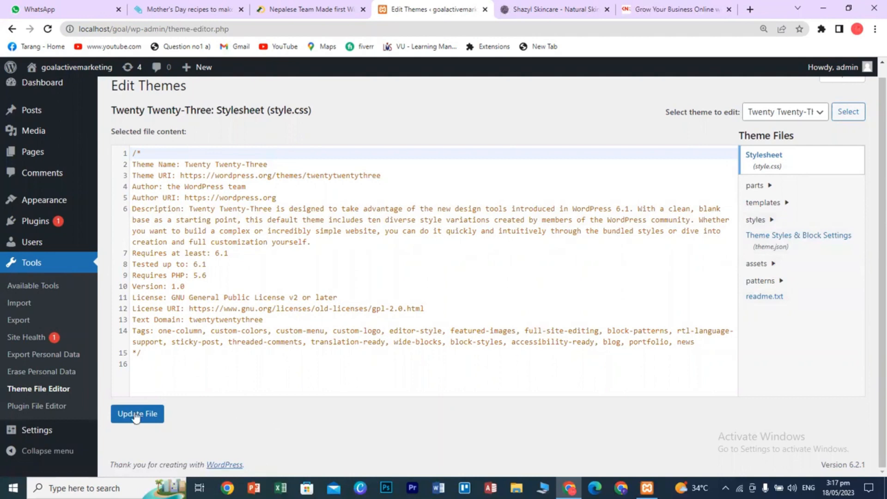
View the akismet.php file in the Plugin File Editor, accepting the direct-editing warning.
left_click(49, 414)
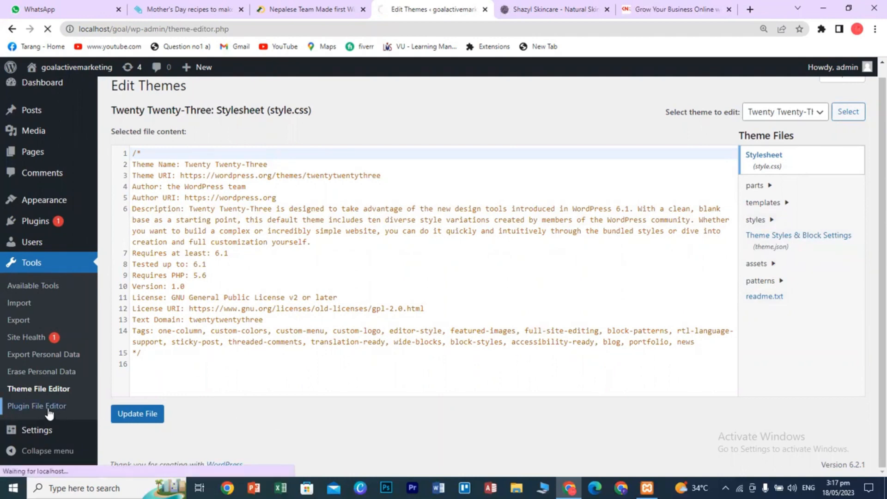
left_click(396, 354)
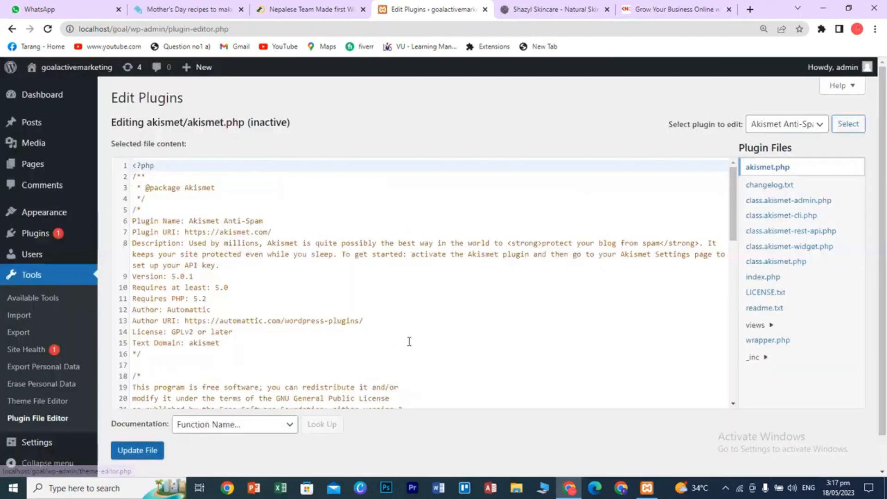
scroll(693, 291, "down", 1)
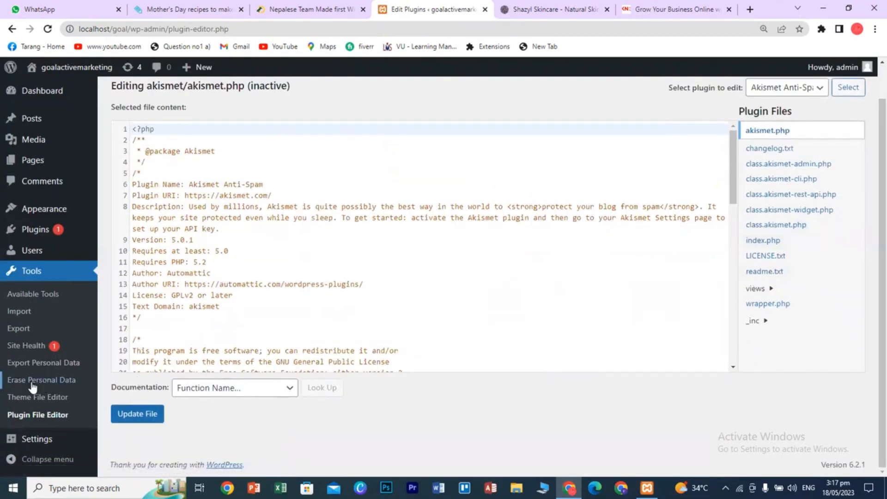
Open the Import tools and look through the available importers, from Blogger to WordPress.
left_click(34, 318)
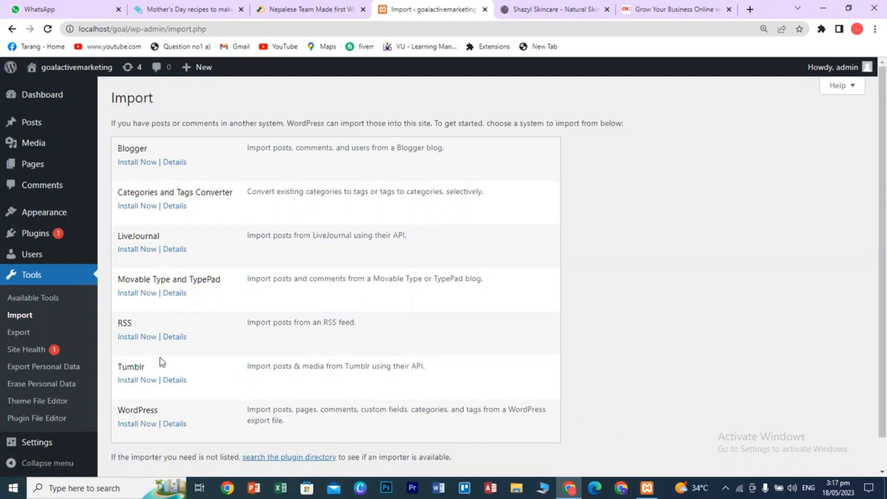
scroll(164, 364, "down", 1)
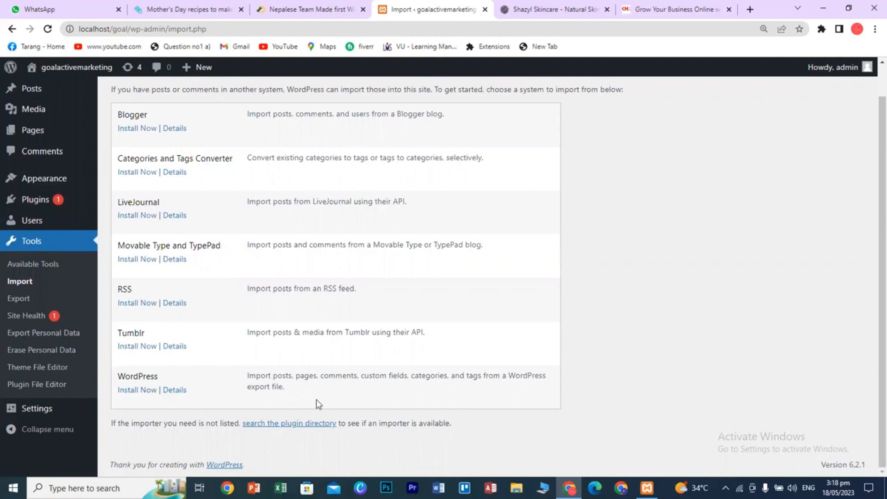
scroll(584, 383, "up", 1)
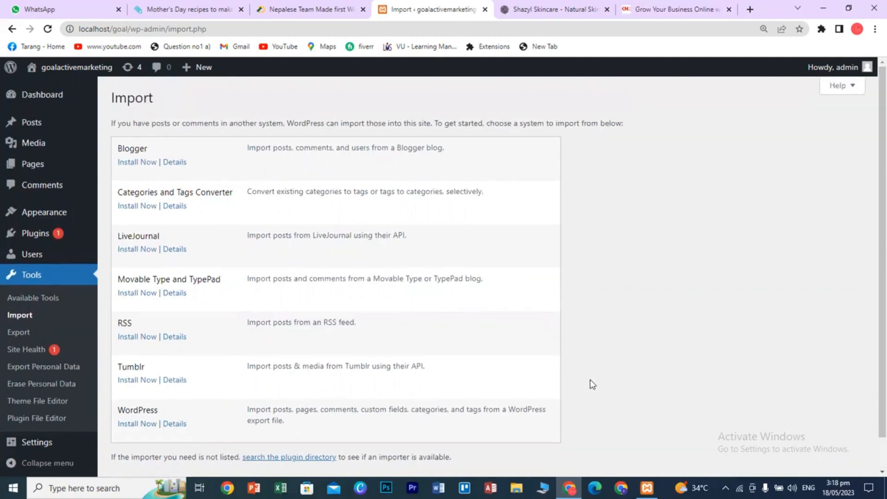
scroll(590, 394, "down", 1)
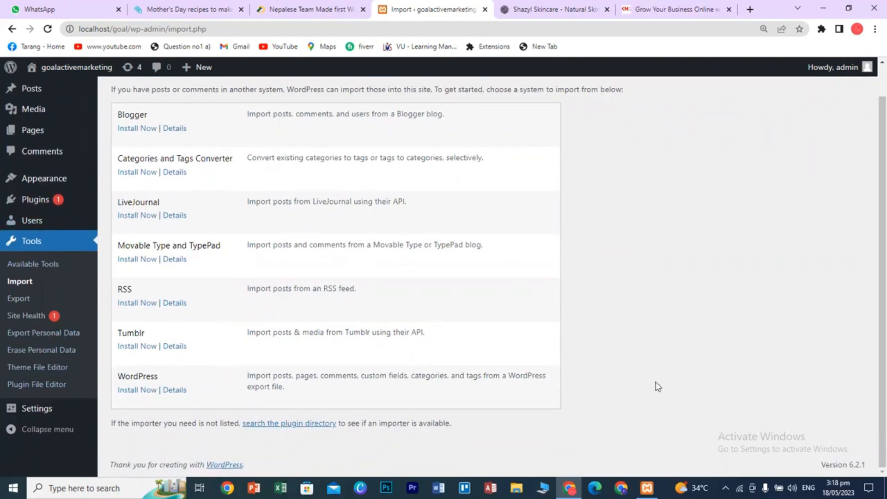
scroll(651, 395, "up", 1)
scroll(651, 396, "up", 1)
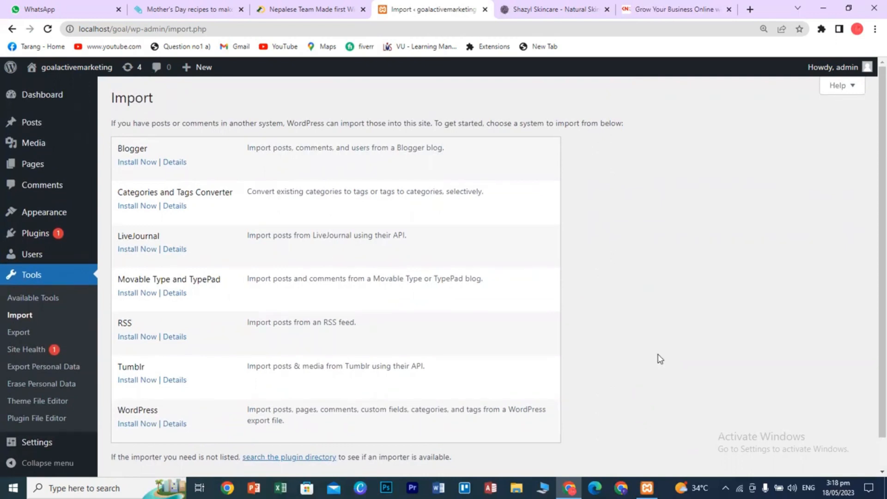
scroll(662, 362, "down", 1)
scroll(656, 361, "up", 1)
scroll(443, 364, "down", 1)
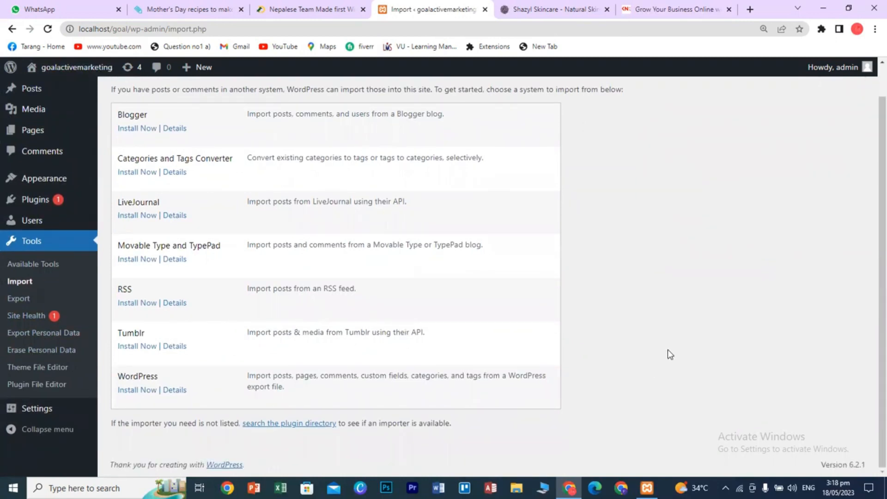
View the content choices on the Export page, then return to the Import page and review the WordPress importer entry.
left_click(21, 300)
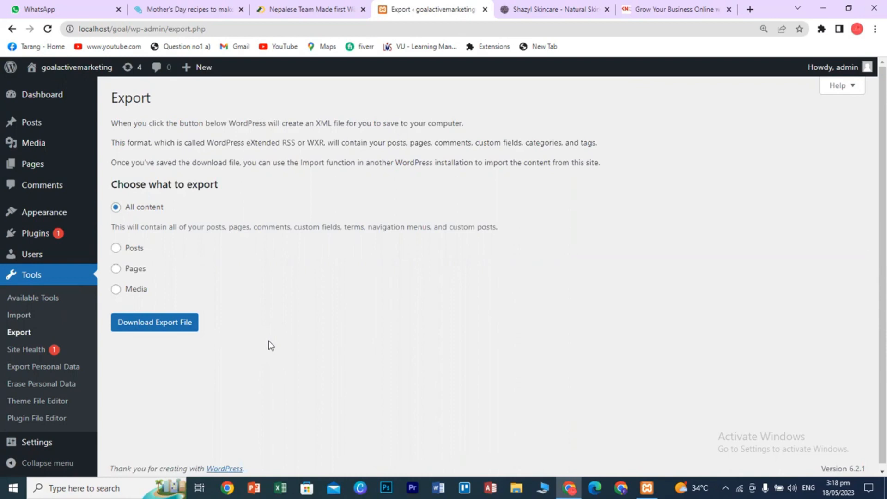
left_click(22, 318)
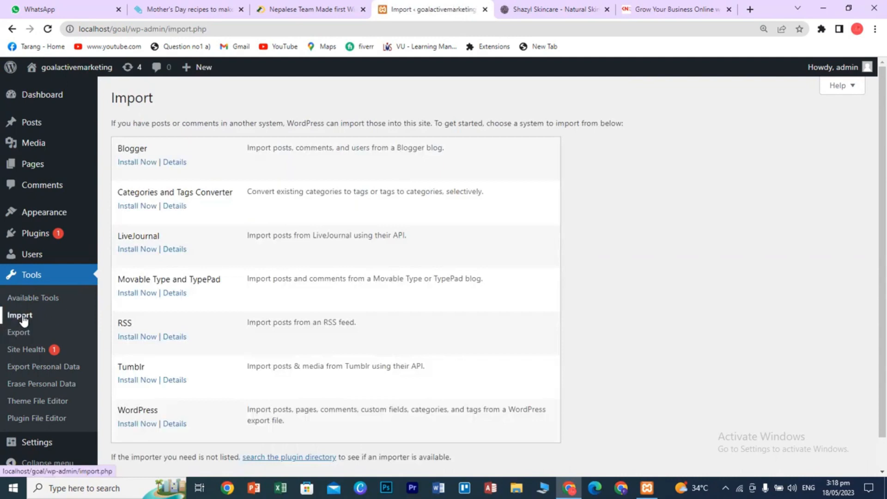
scroll(568, 376, "down", 1)
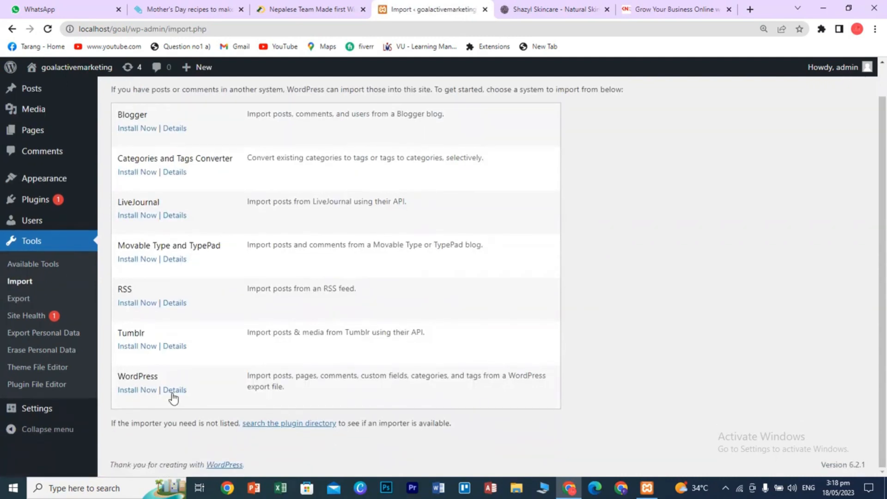
scroll(596, 398, "up", 1)
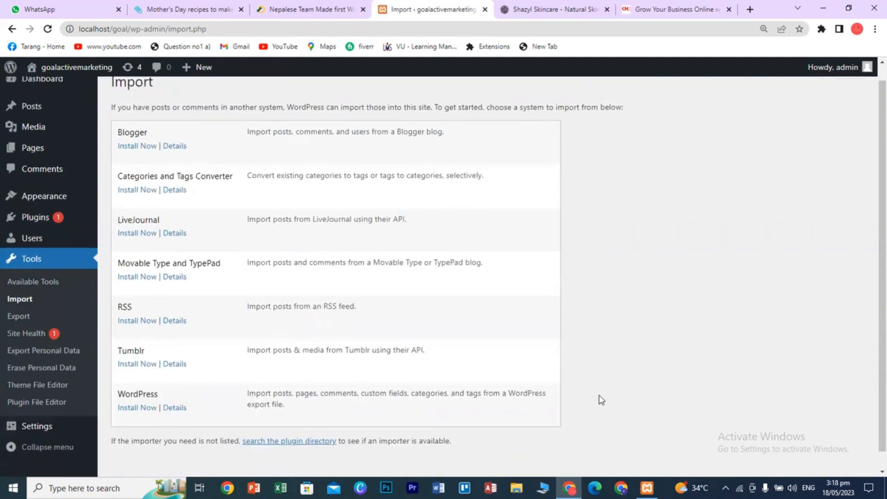
scroll(600, 400, "up", 1)
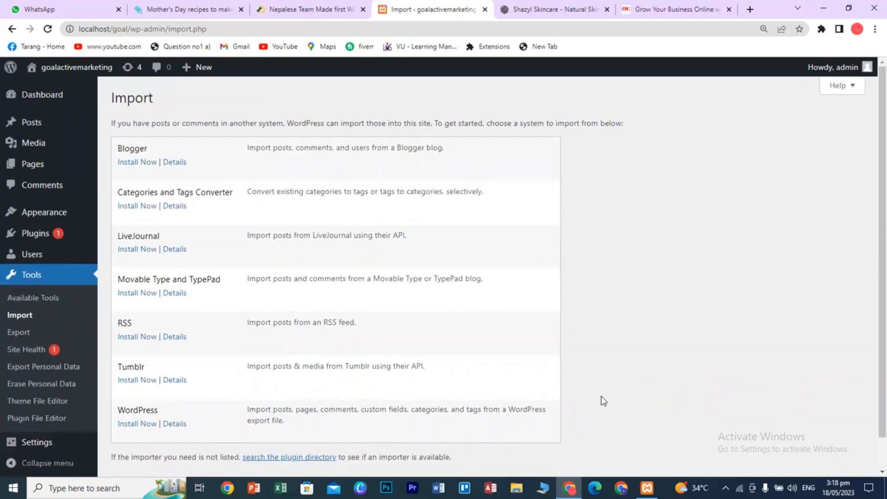
scroll(69, 414, "down", 1)
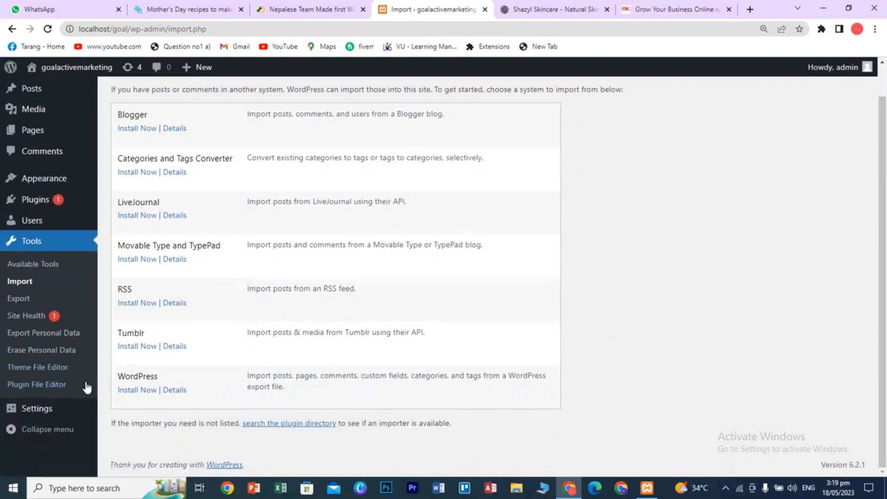
Look through the General Settings and change the site title to knadvertising.
left_click(34, 414)
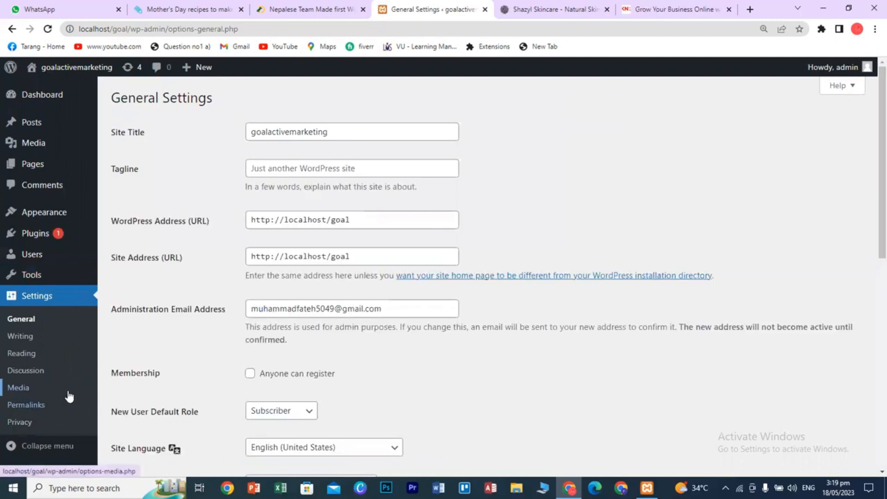
scroll(70, 396, "down", 3)
scroll(87, 394, "up", 3)
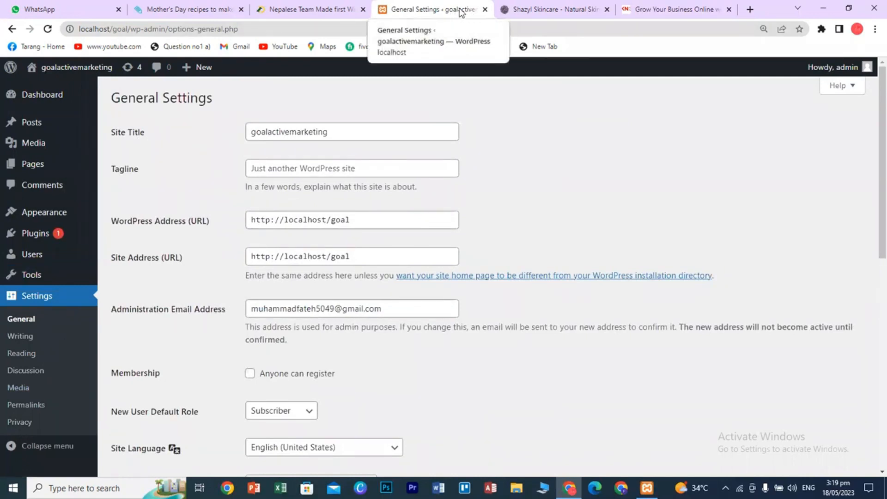
double_click(314, 131)
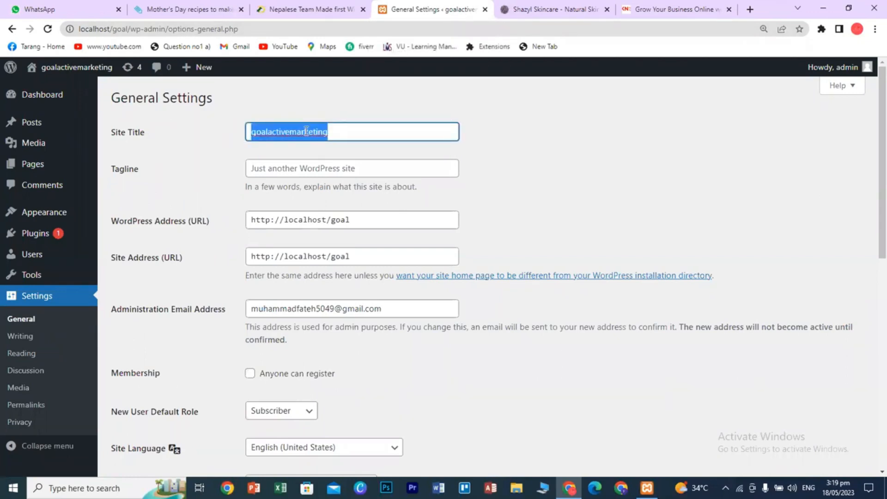
type("kna")
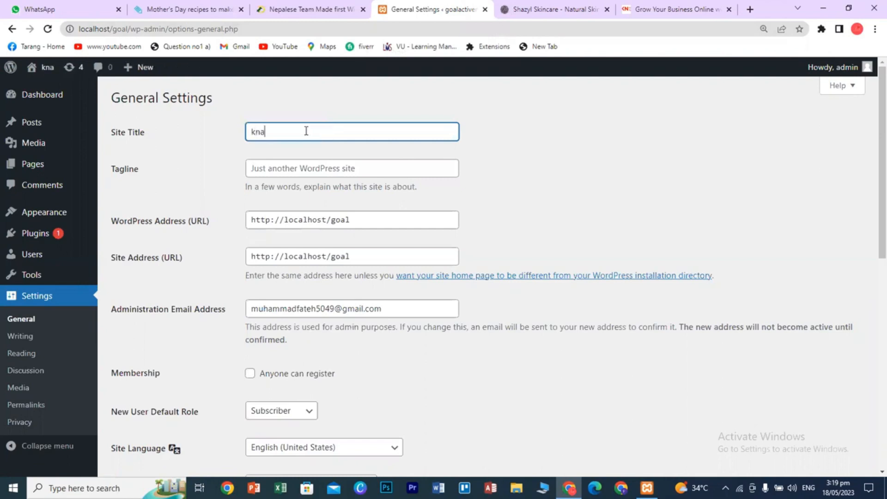
type("dvertising")
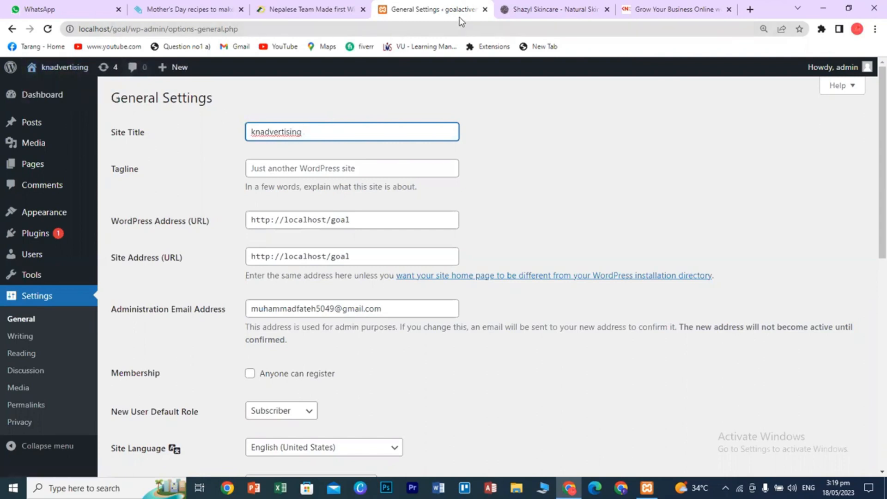
Undo the site title edit in General Settings so that it reads goalactivemarketing again.
scroll(263, 398, "down", 10)
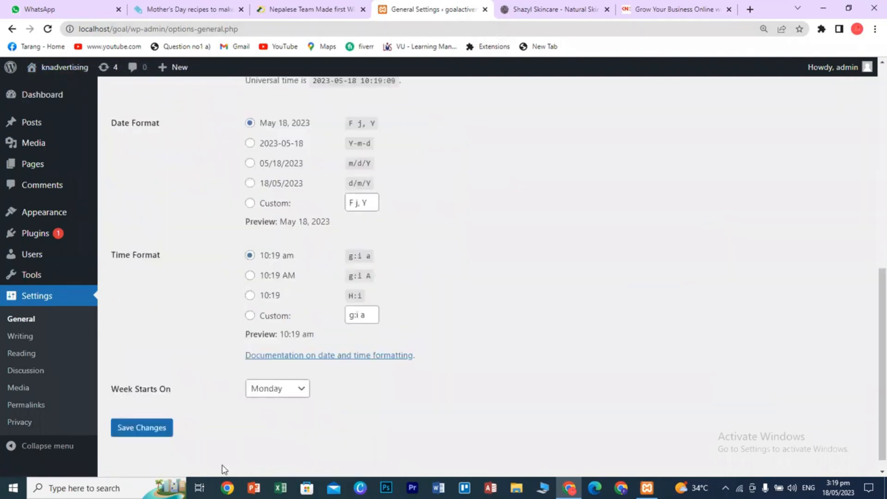
scroll(253, 434, "up", 10)
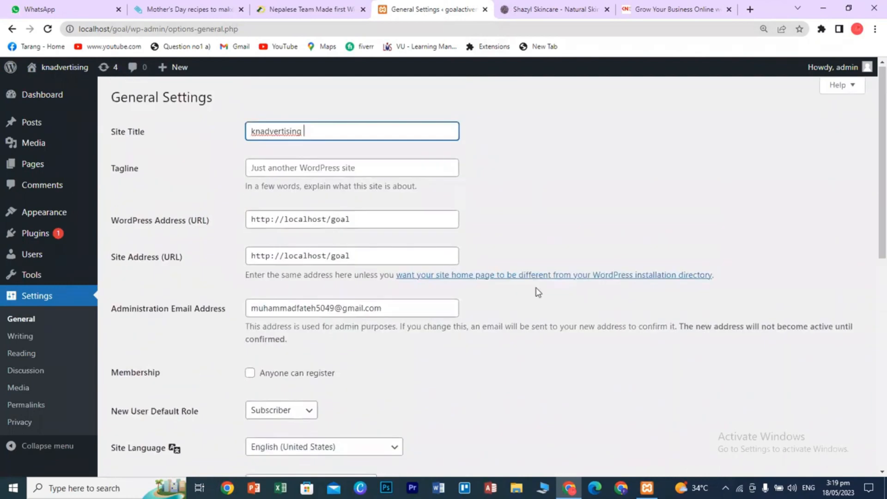
key("BackSpace")
key("BackSpace")
key("BackSpace")
key("BackSpace")
key("BackSpace")
key("BackSpace")
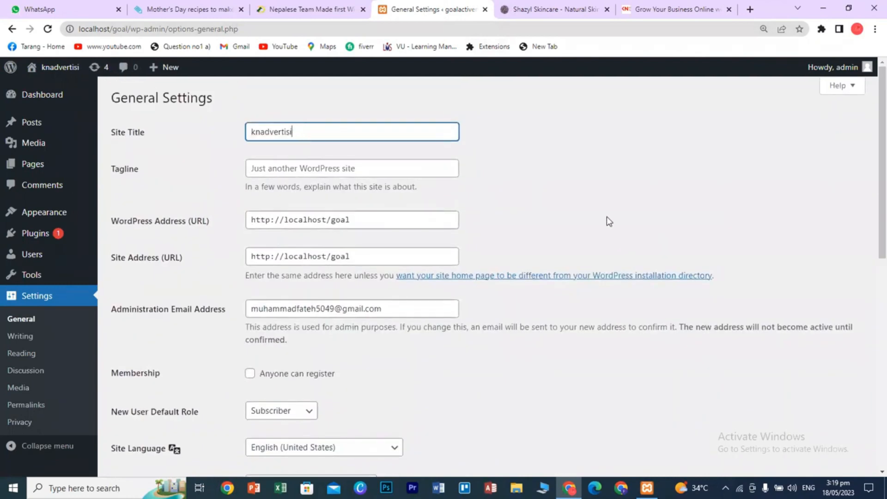
key("ctrl+z")
key("ctrl+z")
key("ctrl+z")
key("ctrl+z")
key("ctrl+z")
key("ctrl+z")
key("ctrl+z")
key("ctrl+z")
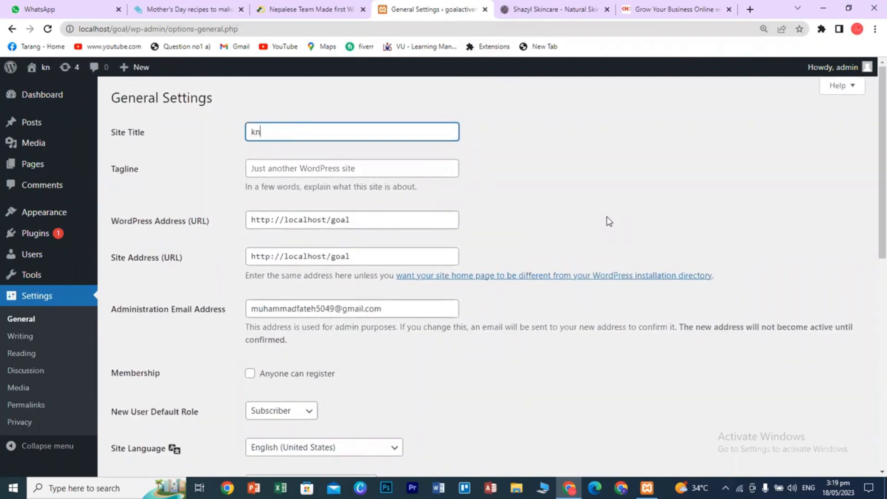
left_click(606, 222)
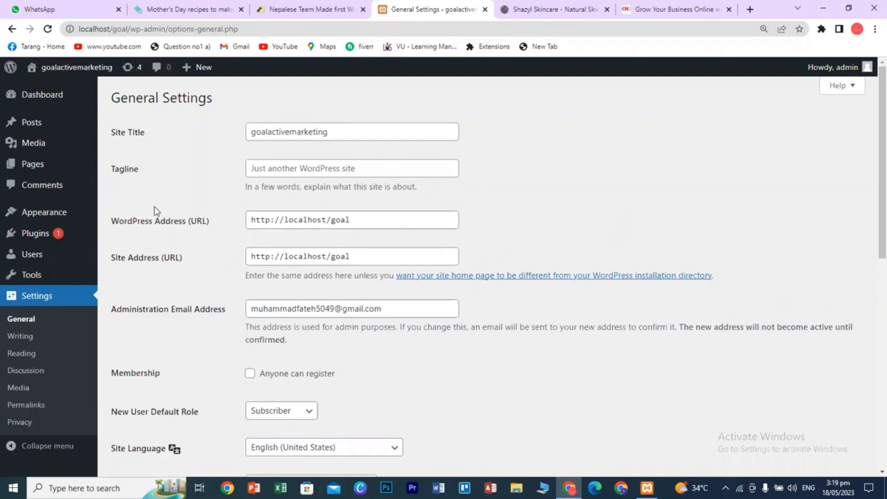
Set the site tagline to Digital Marketing Agency and save the general settings.
left_click(275, 171)
type("Digital Marketing A")
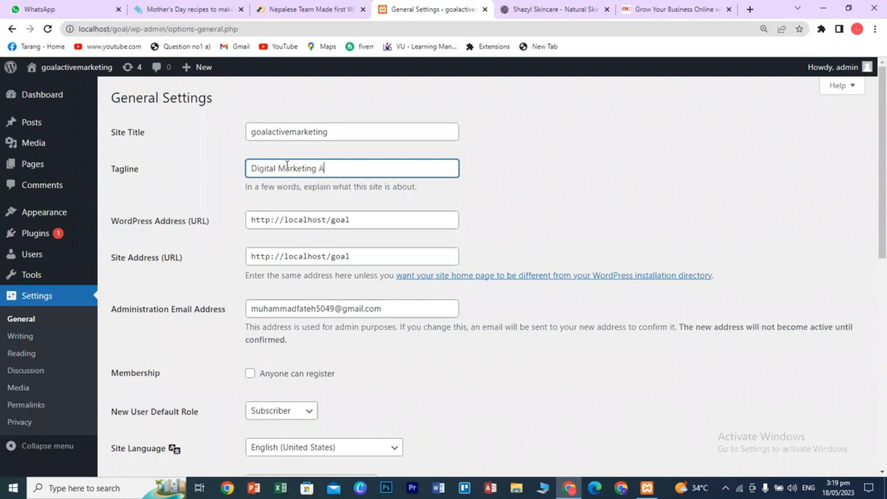
type("gency")
scroll(535, 254, "down", 10)
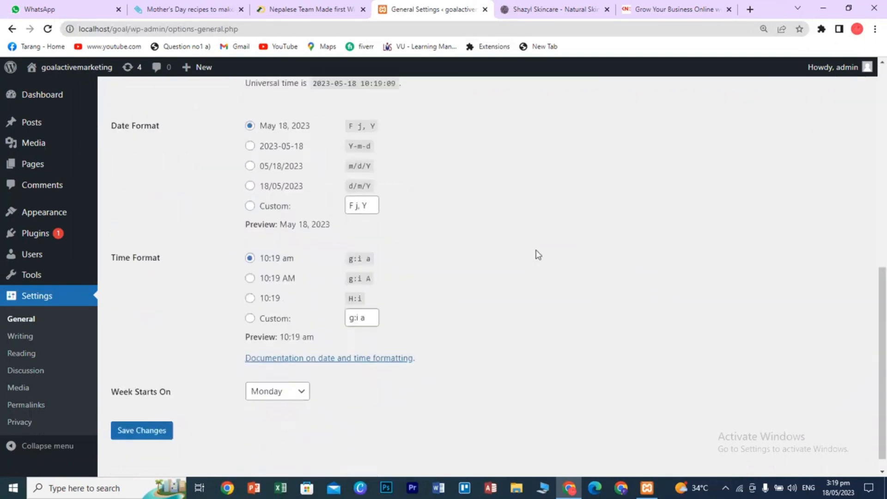
left_click(161, 417)
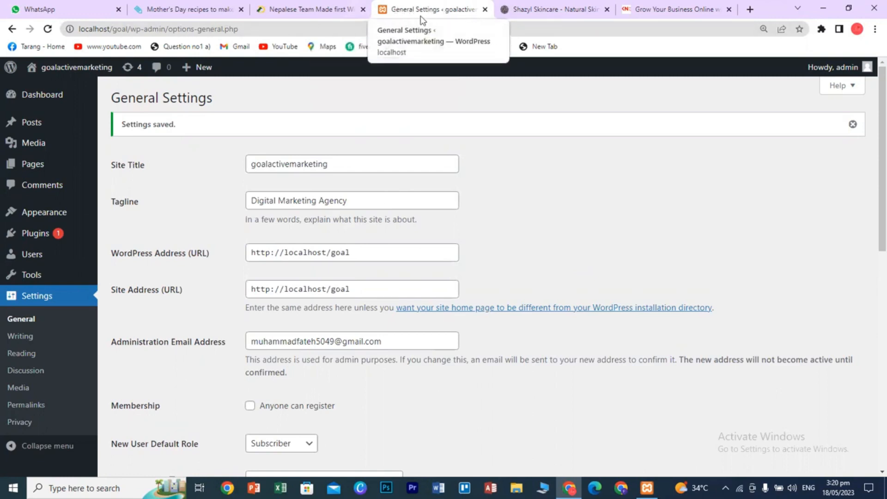
Open the site's front page at localhost/goal in a new browser tab and place that tab directly after General Settings.
left_click(750, 9)
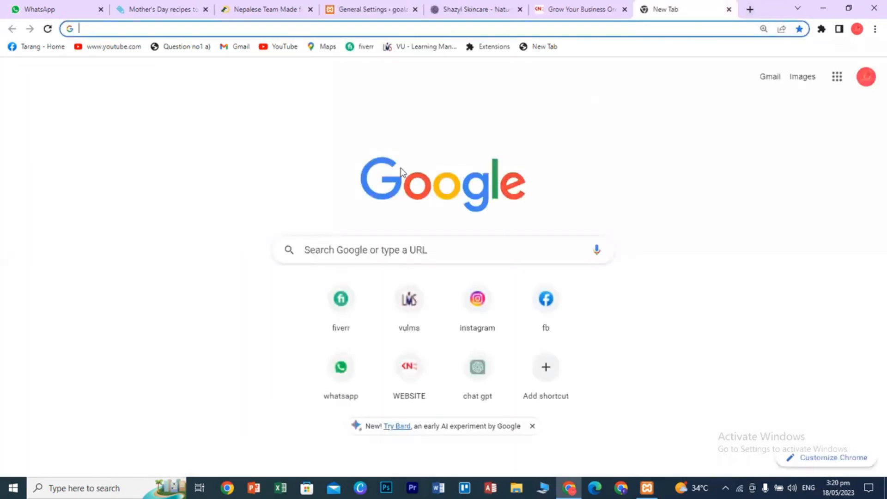
type("localhost/abc/")
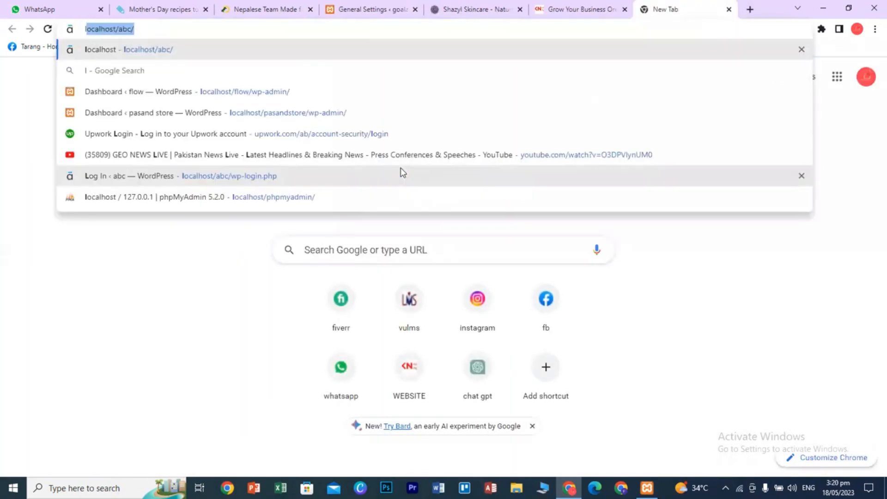
key("Right")
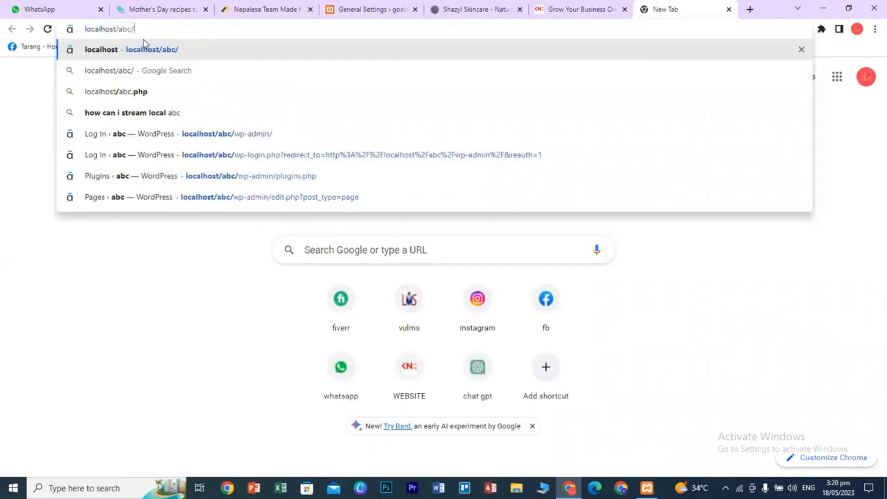
key("Return")
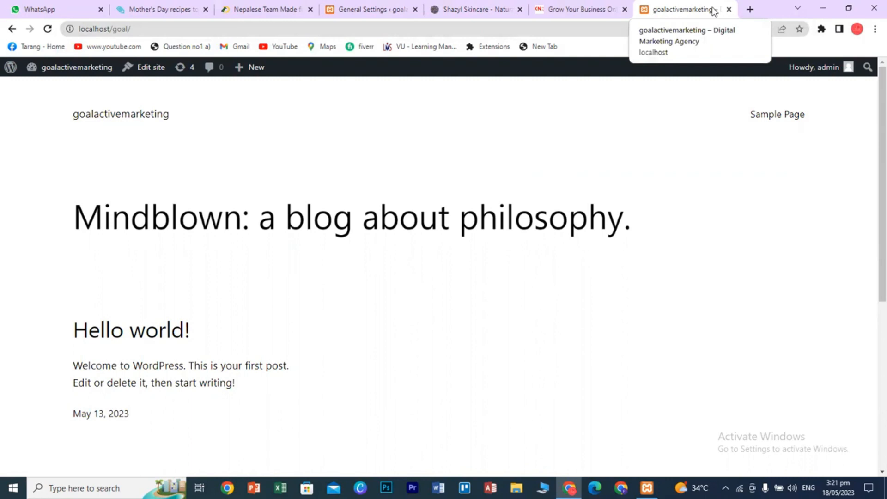
left_click_drag(691, 9, 376, 4)
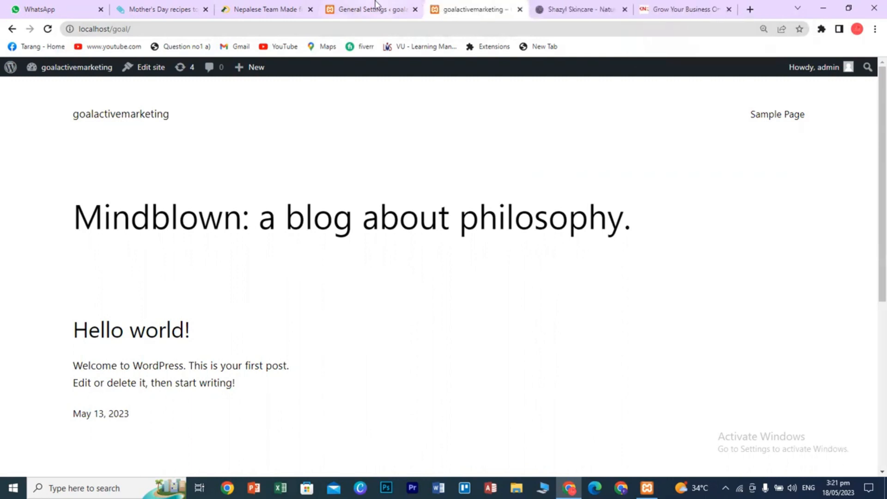
Compare the title and tagline in General Settings with the site's front page, ending on General Settings.
left_click(375, 5)
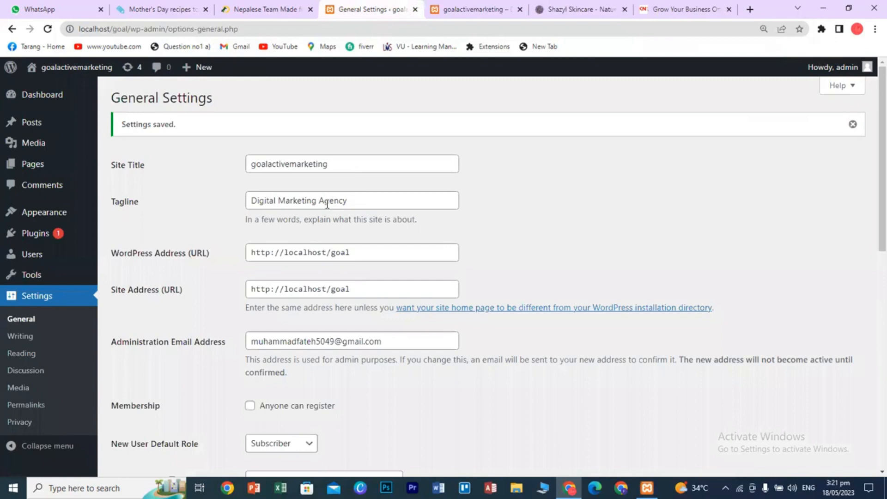
left_click(476, 9)
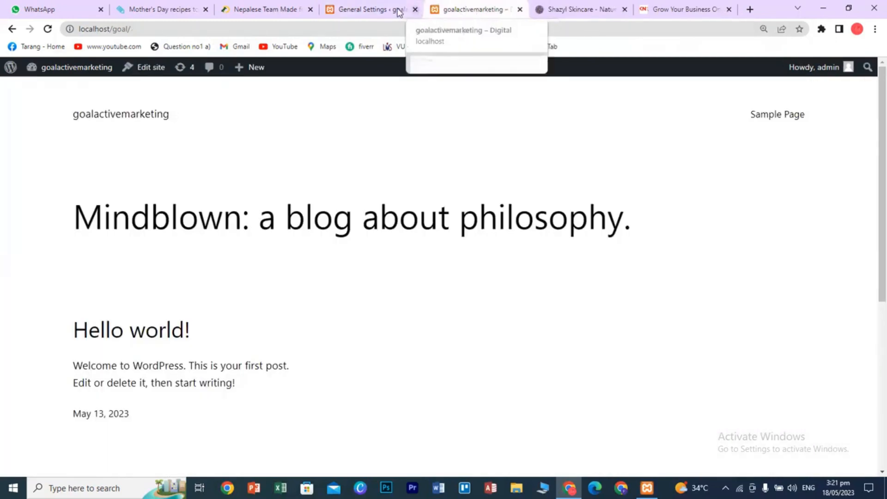
left_click(380, 10)
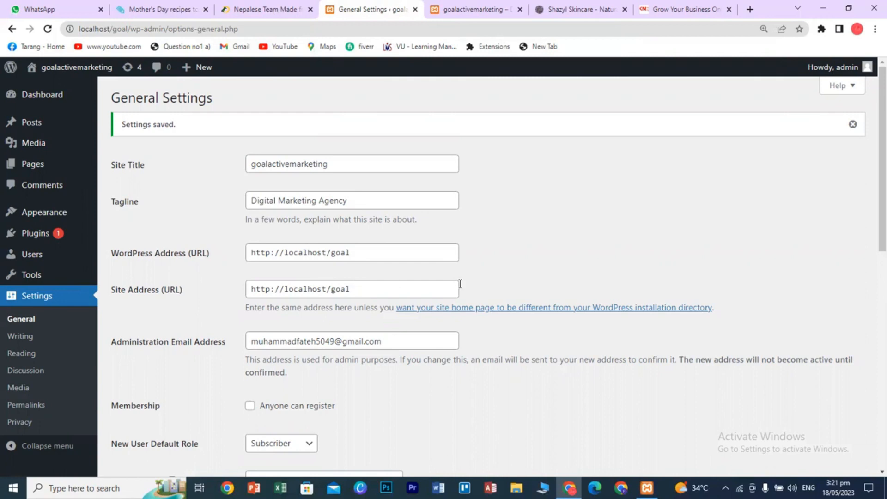
Review the address and membership options in General Settings and allow anyone to register.
scroll(572, 280, "down", 1)
scroll(572, 279, "down", 2)
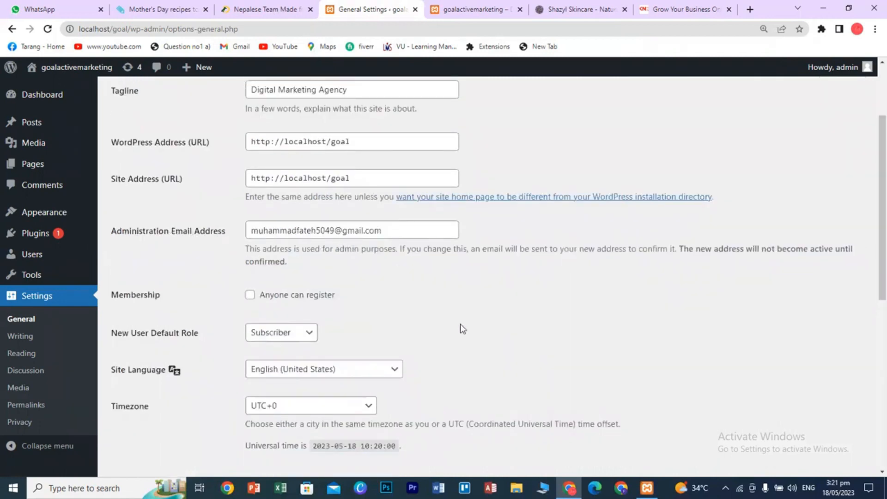
scroll(473, 329, "down", 1)
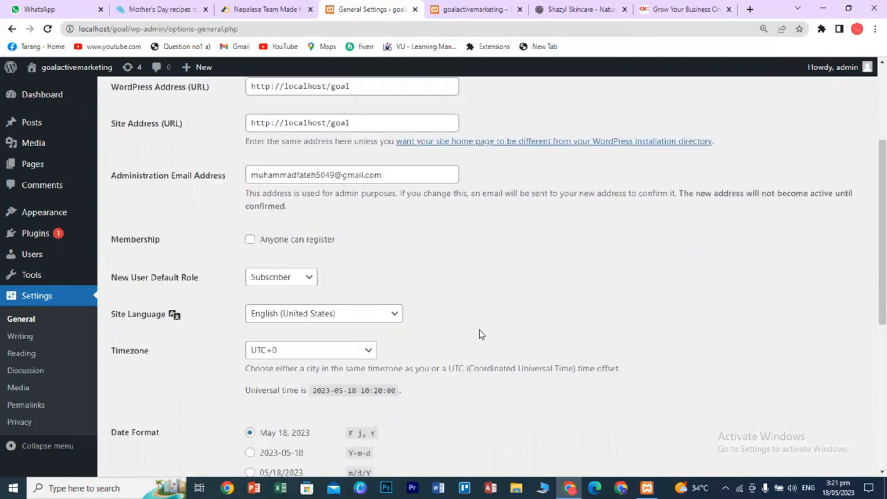
left_click(276, 244)
View the timezone choices and the date and time formats, and save the general settings.
scroll(435, 305, "down", 2)
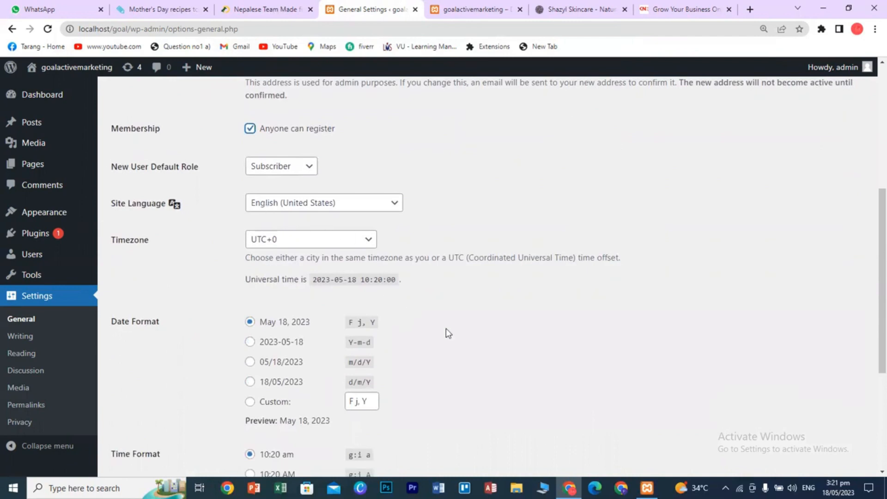
scroll(394, 279, "down", 1)
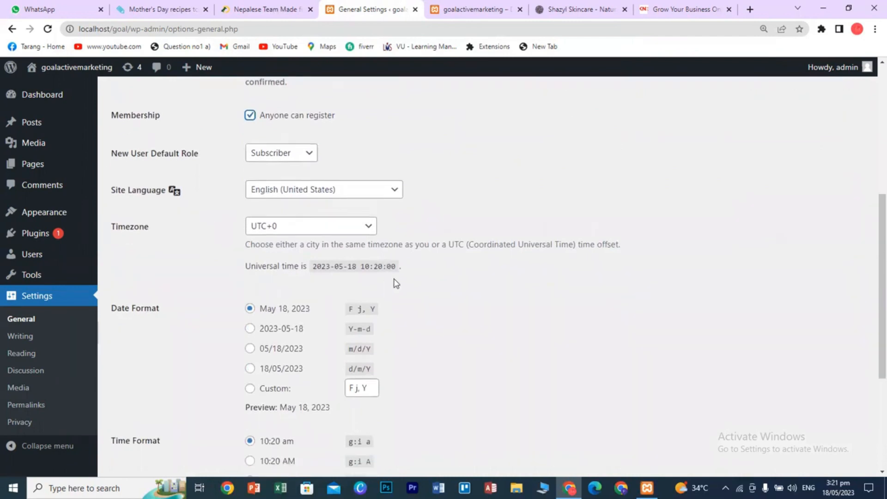
scroll(394, 282, "down", 1)
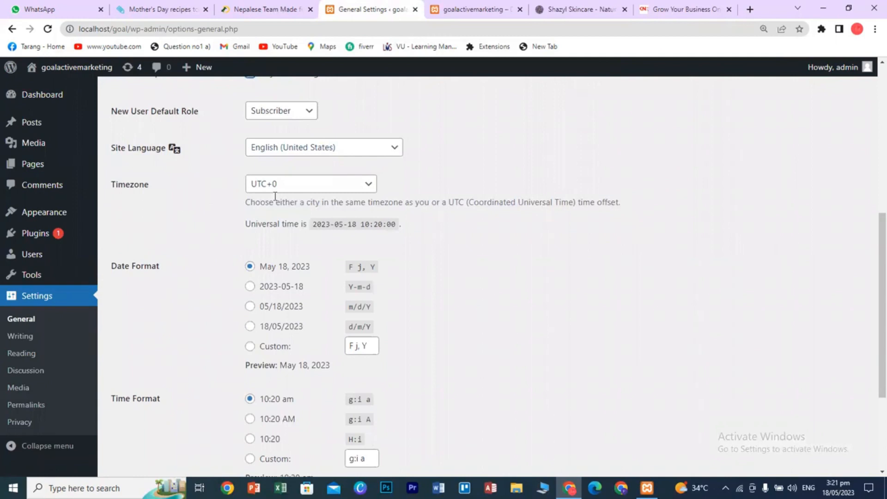
left_click(368, 186)
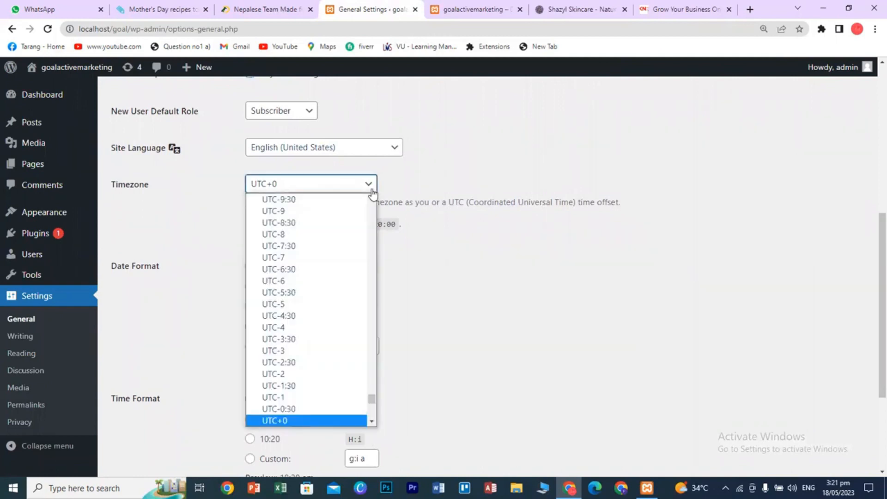
left_click(472, 263)
scroll(473, 265, "down", 4)
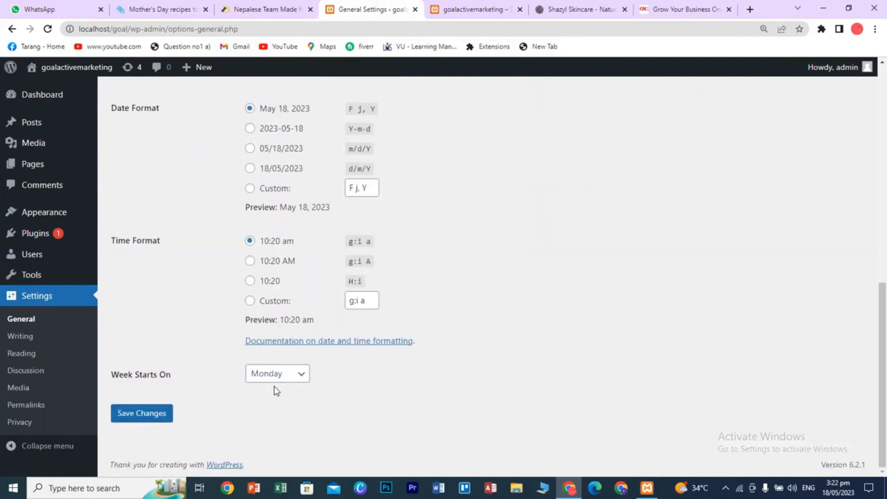
left_click(147, 418)
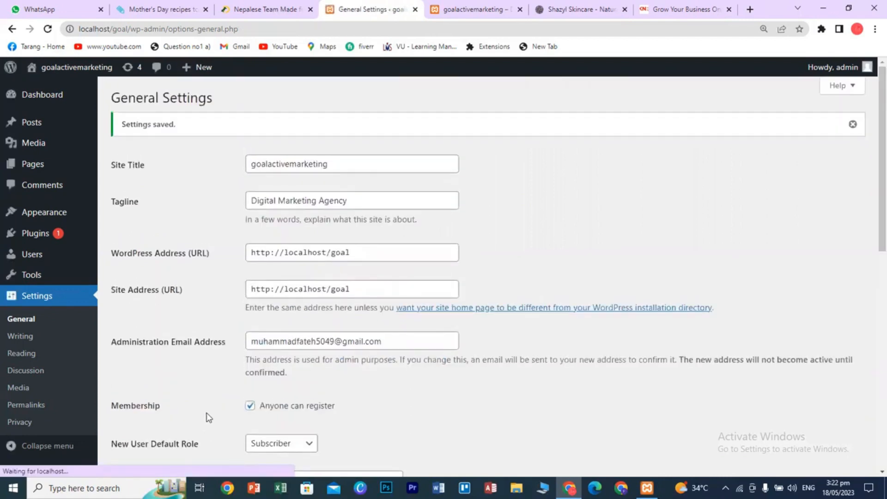
Look through the Writing Settings, including the choices for default post category and default post format.
left_click(30, 342)
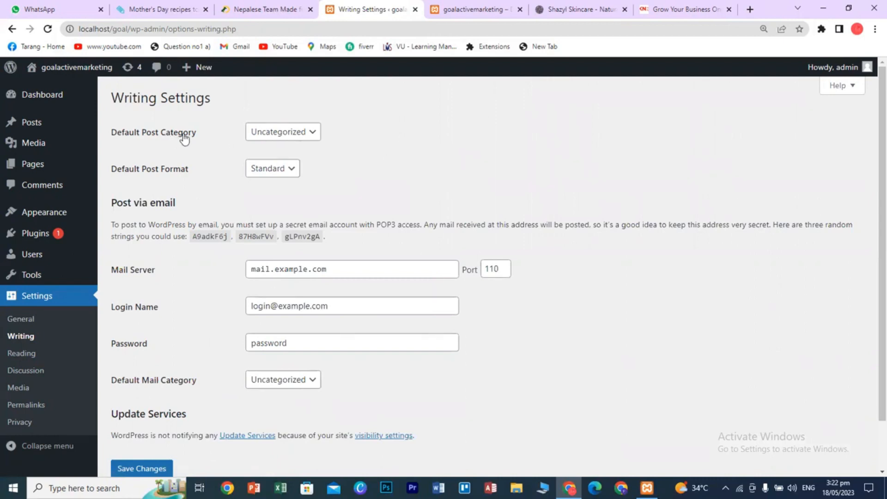
left_click(308, 136)
left_click(306, 147)
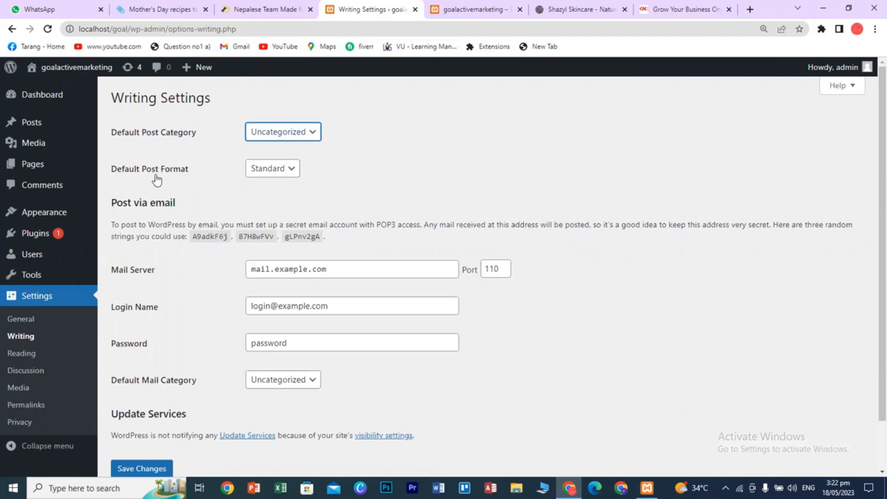
left_click(283, 169)
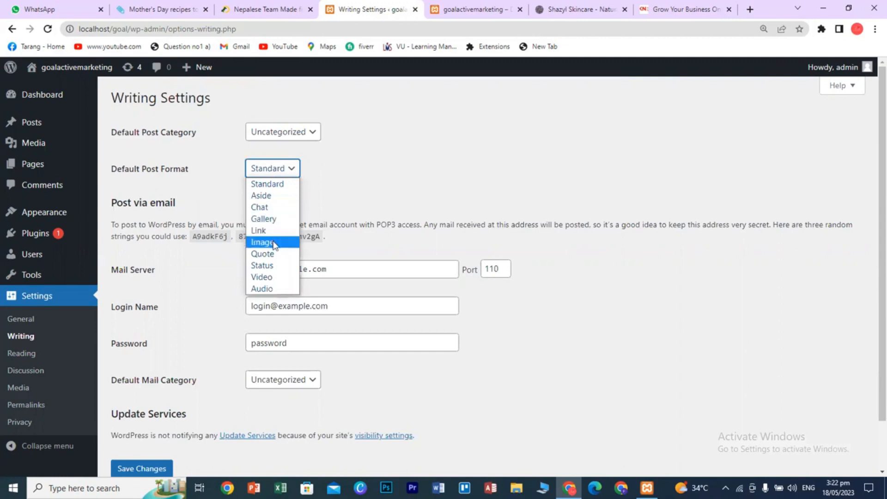
left_click(329, 193)
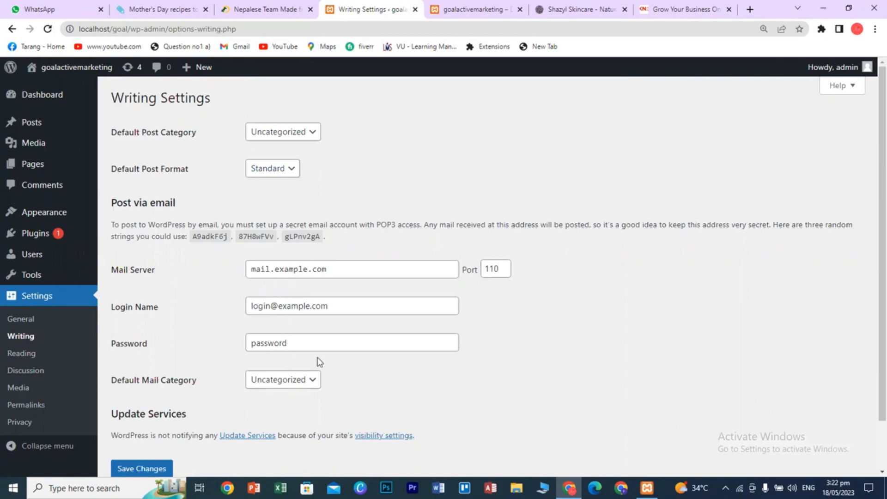
scroll(319, 363, "down", 1)
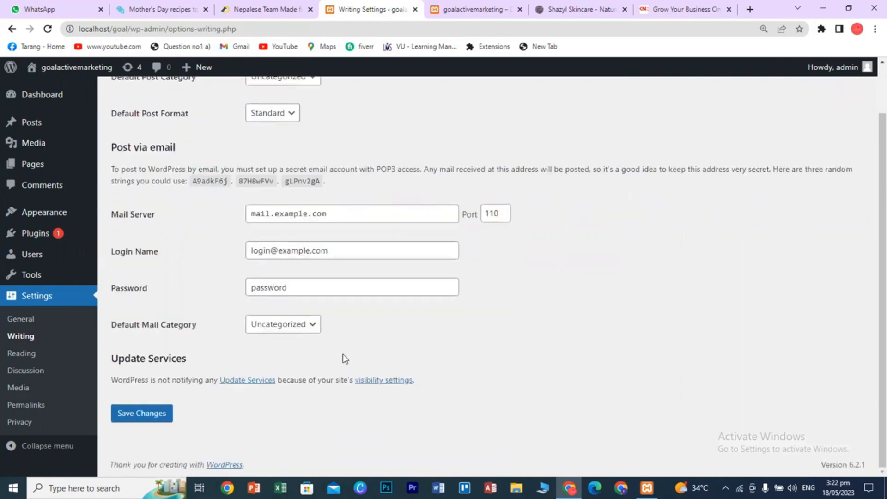
View the homepage options in Reading Settings and look at the knadvertisingagency.com home page in a new tab as an example.
left_click(22, 353)
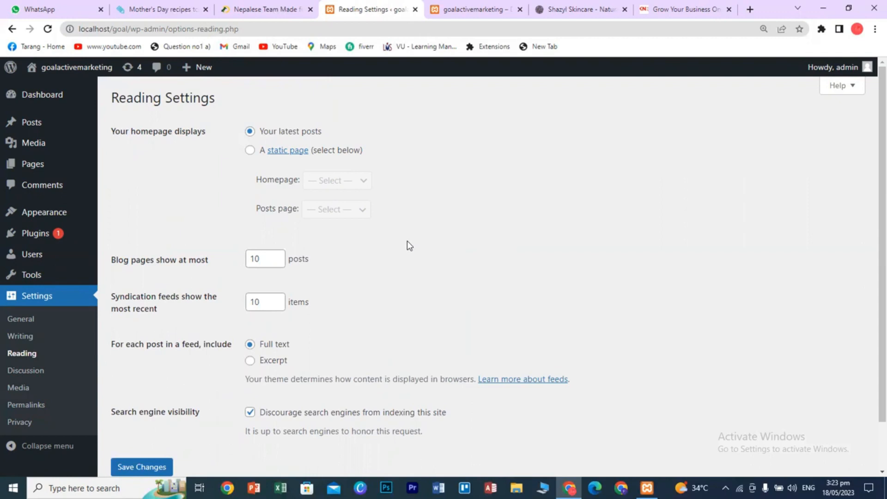
left_click(679, 9)
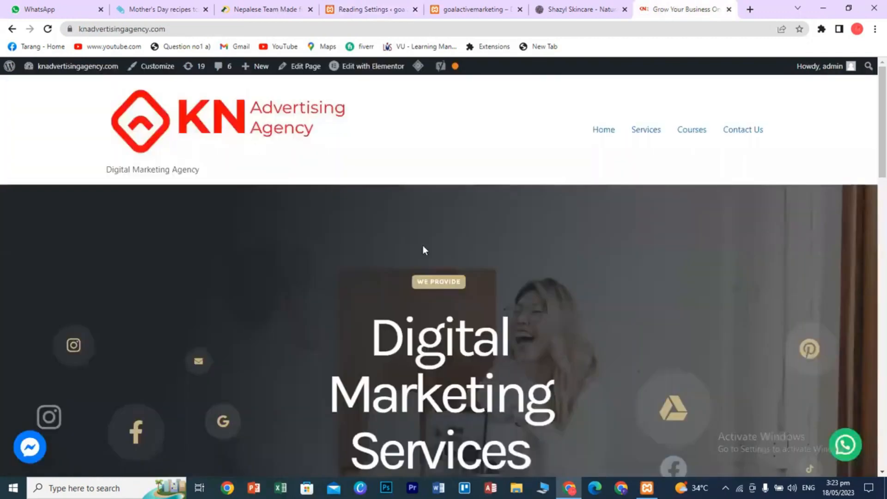
left_click(750, 9)
type("kn")
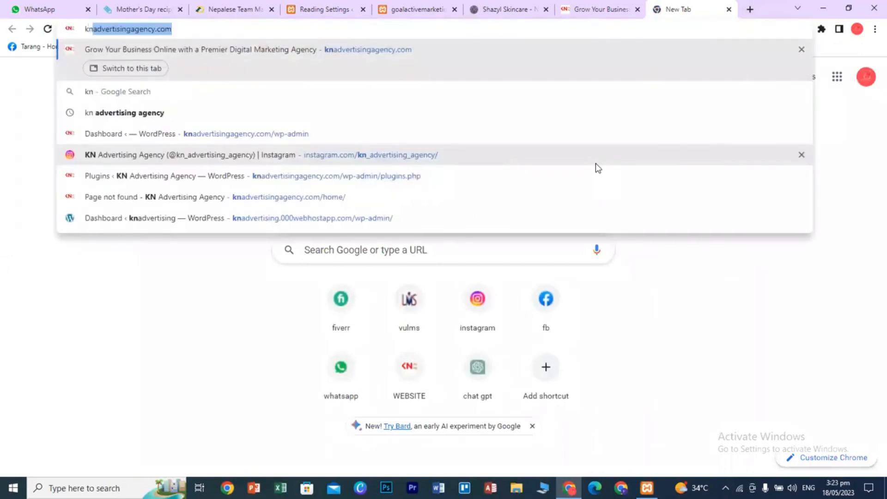
key("Return")
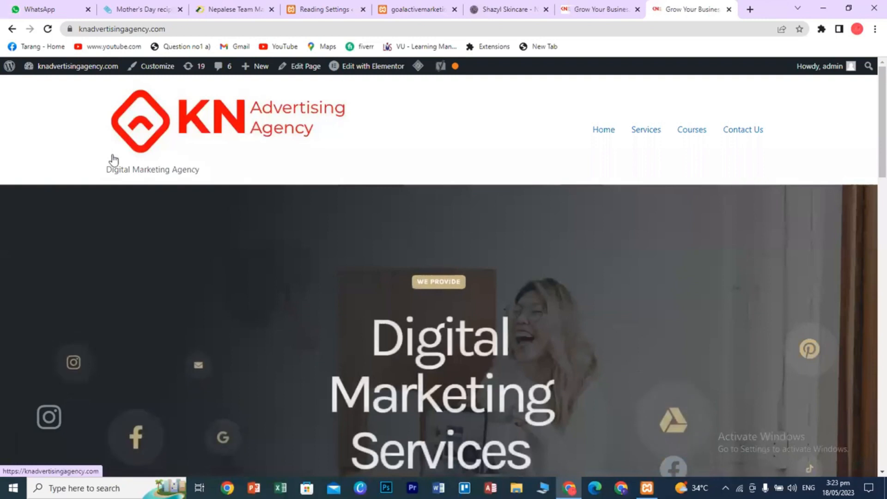
scroll(406, 260, "down", 3)
scroll(452, 282, "up", 10)
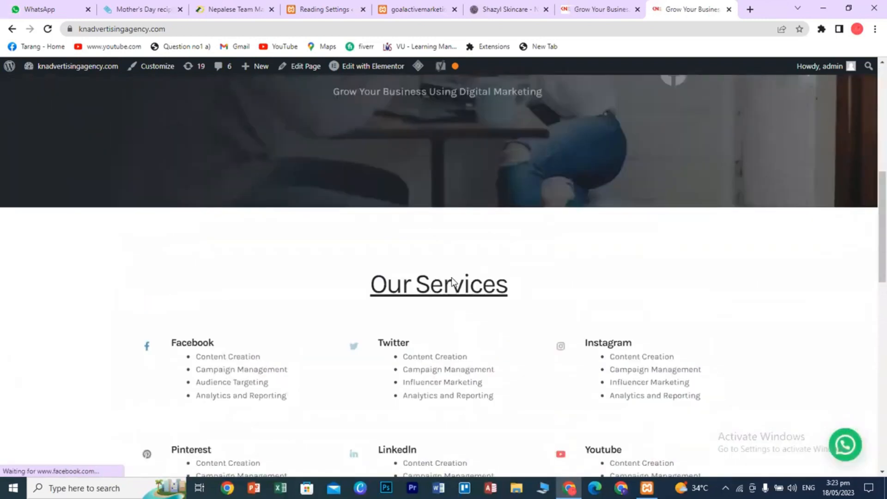
left_click(603, 131)
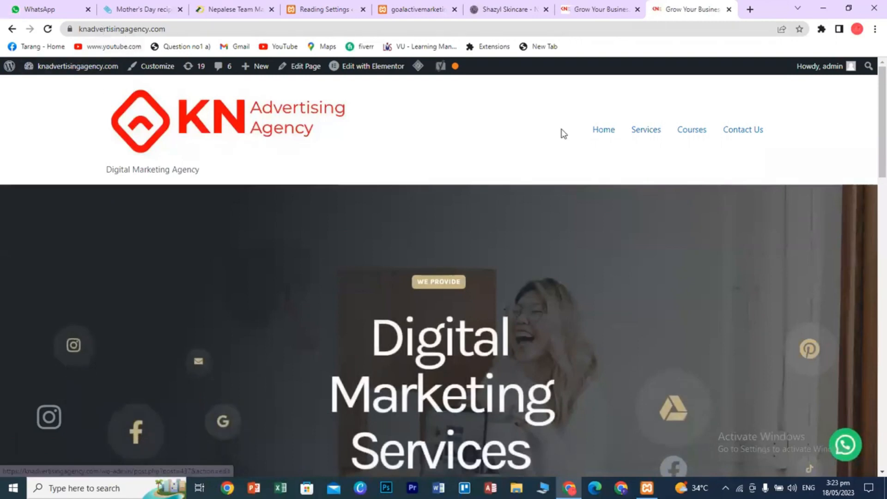
View the Services and Home pages of knadvertisingagency.com, compare them with the local site's front page, and return to Reading Settings.
left_click(648, 138)
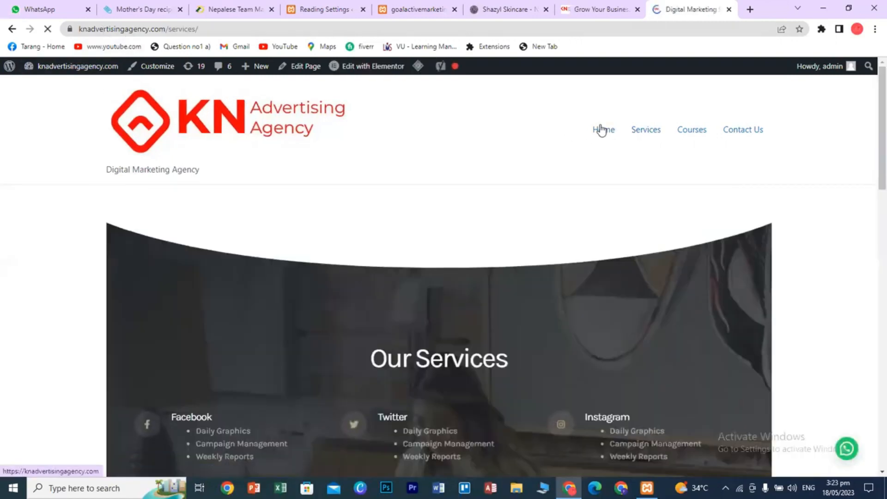
left_click(601, 131)
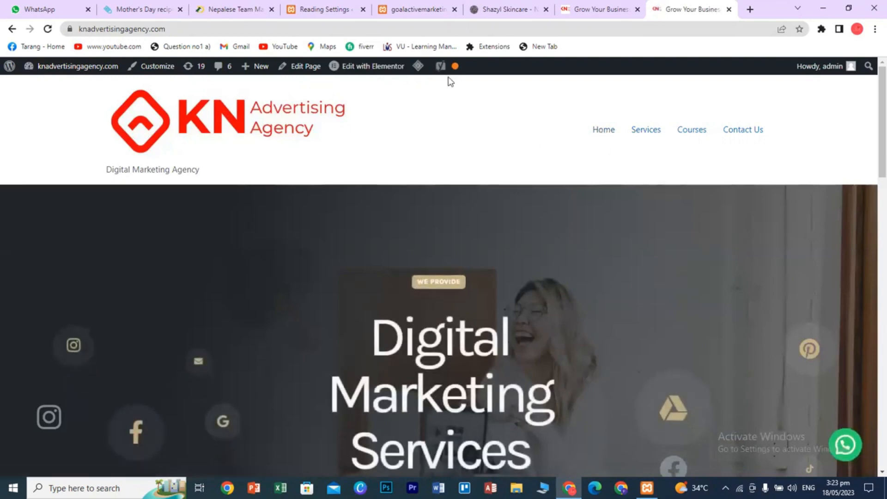
left_click(418, 9)
left_click(313, 6)
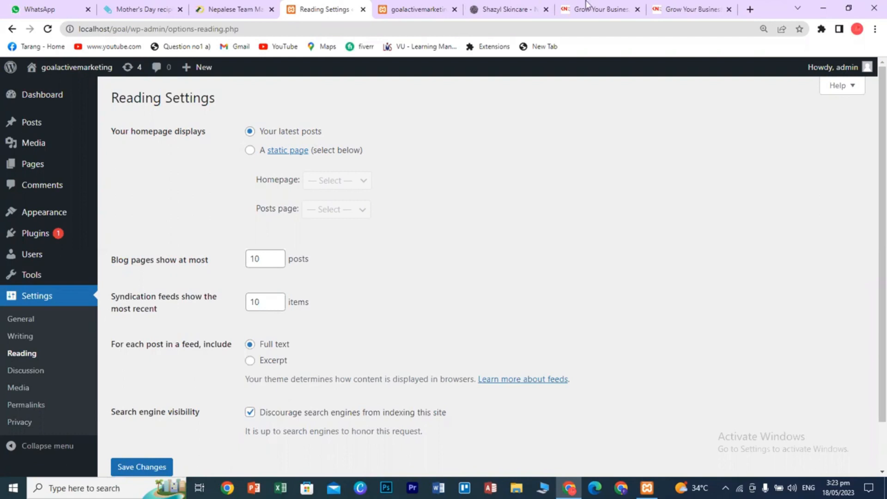
left_click(688, 9)
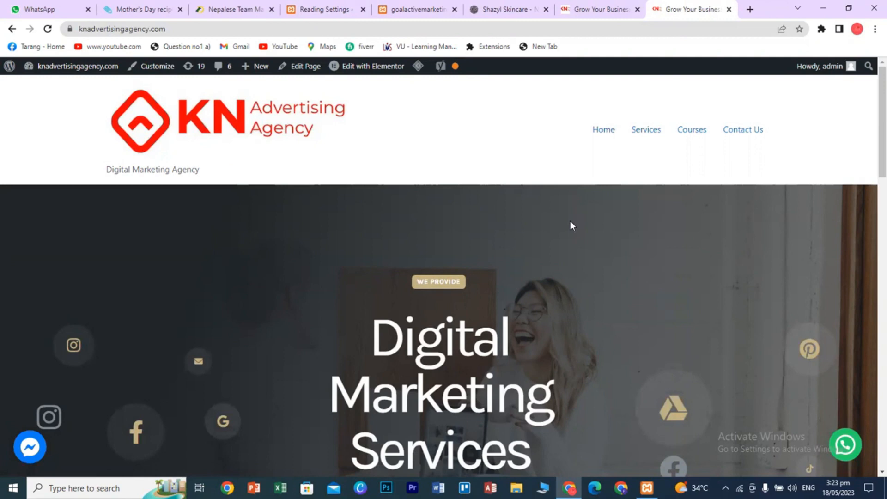
left_click(403, 10)
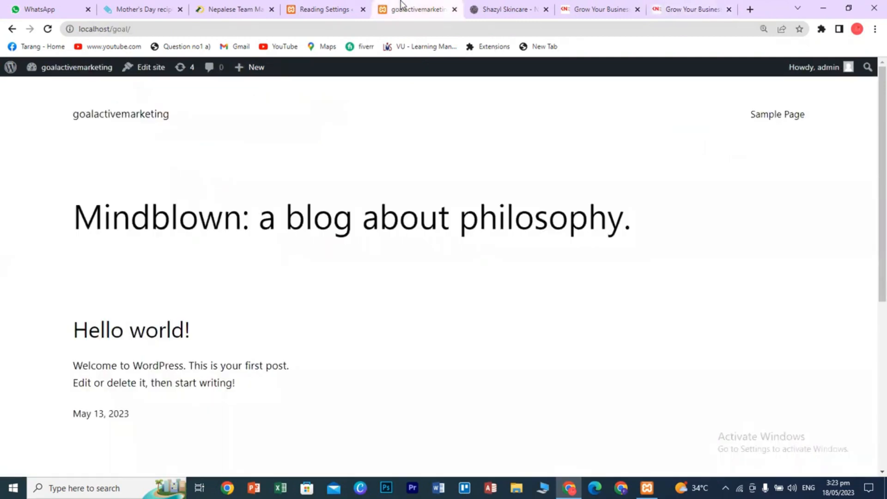
left_click(326, 9)
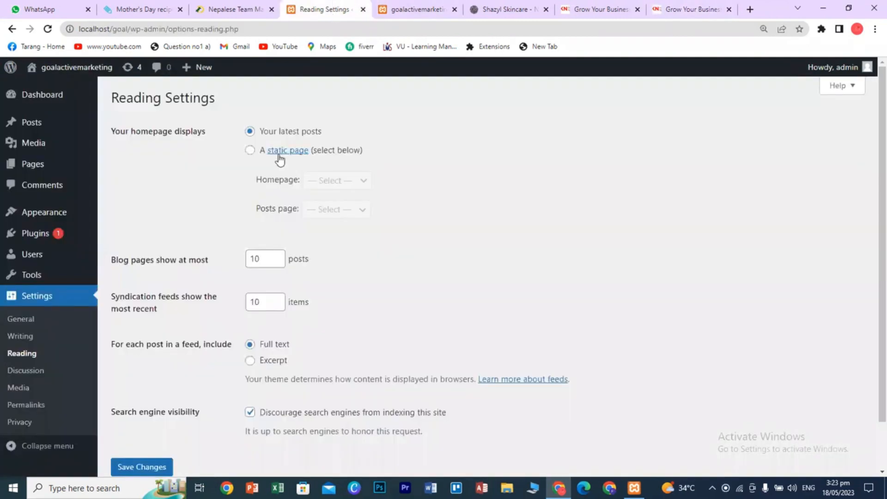
Set the homepage display to a static page and choose Sample Page as the homepage.
left_click(250, 151)
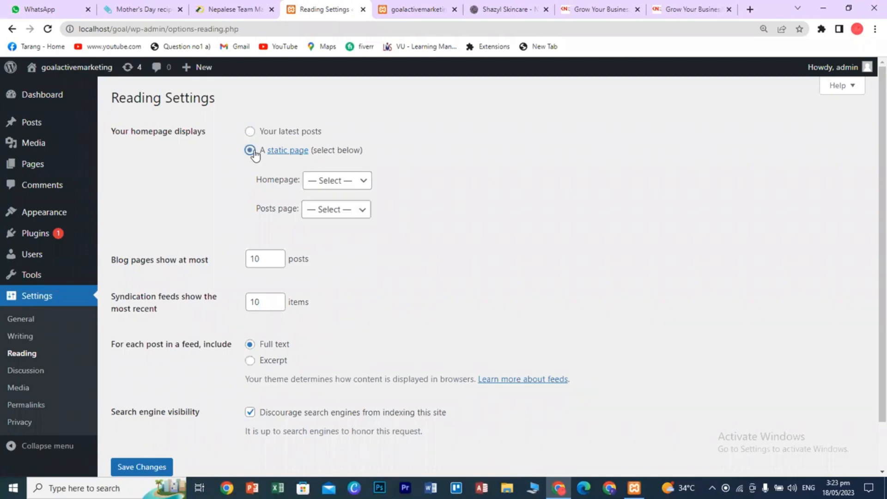
left_click(361, 181)
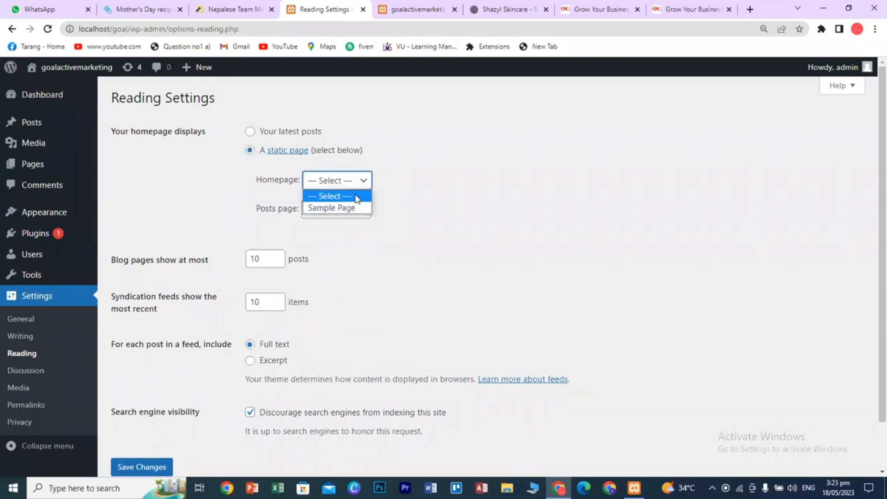
left_click(357, 196)
left_click(361, 212)
left_click(362, 224)
left_click(362, 184)
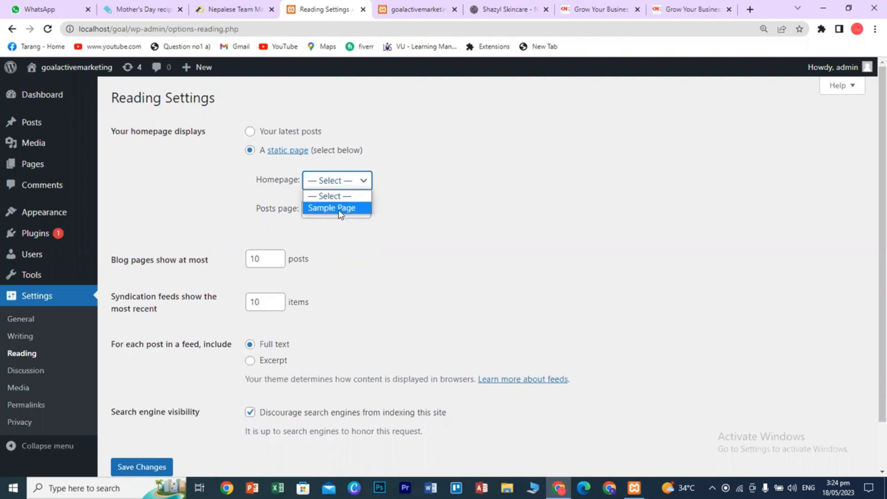
left_click(340, 213)
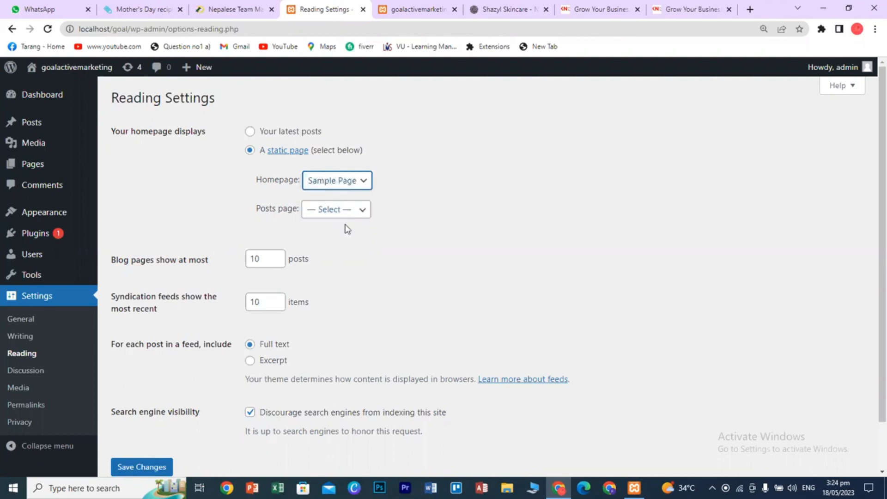
Turn off discouraging search engines from indexing the site, save the reading settings, and check the choices for the posts page.
scroll(395, 364, "down", 2)
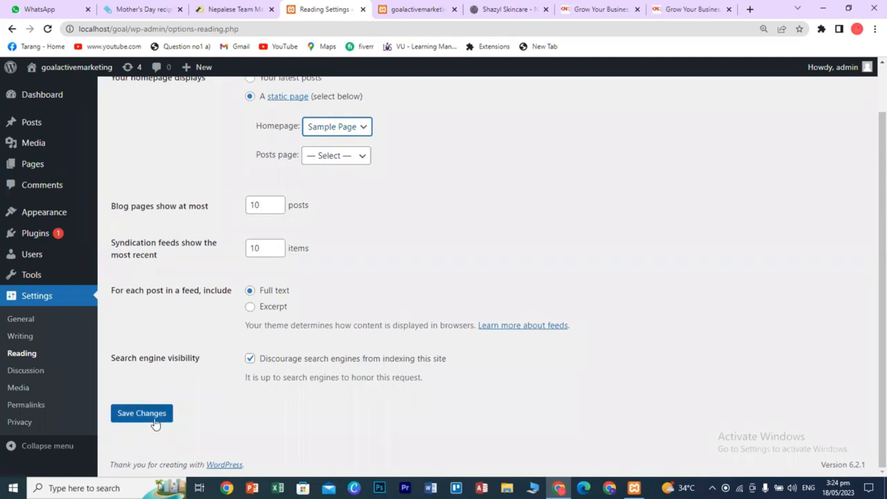
left_click(250, 359)
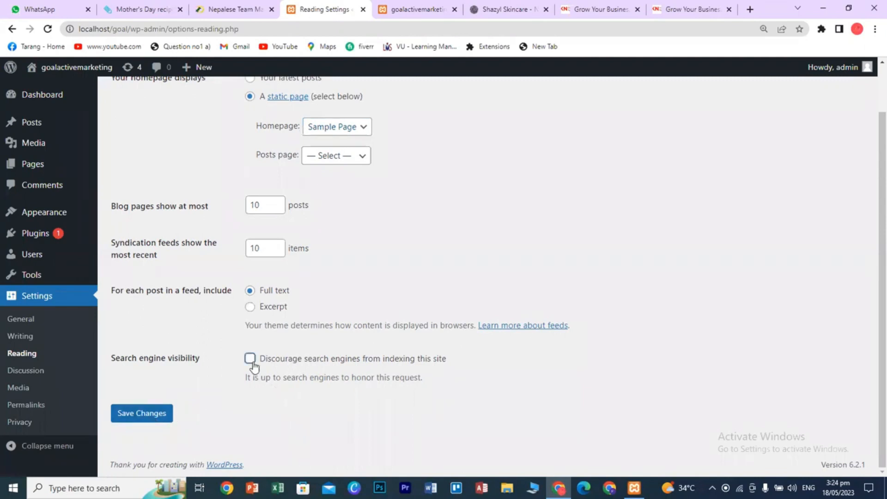
left_click(159, 415)
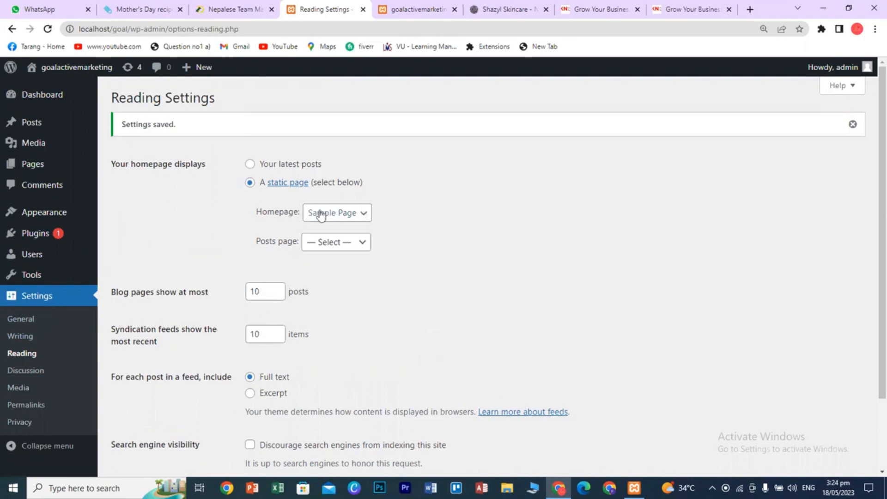
left_click(331, 252)
left_click(331, 250)
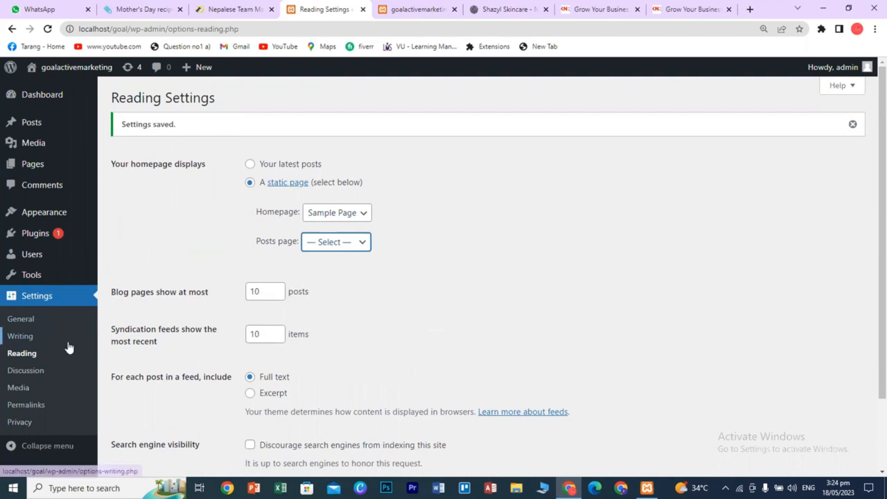
Look through the Discussion Settings, from the default post and comment options to comment moderation and the default avatar.
left_click(28, 372)
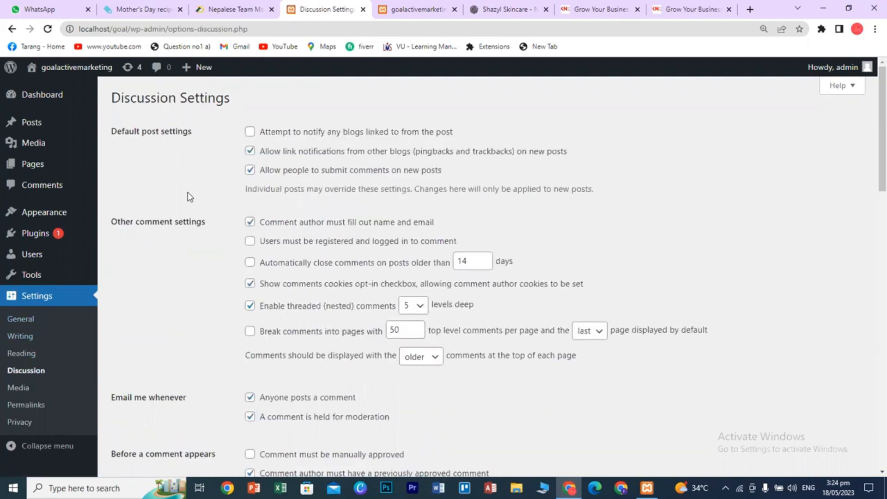
scroll(203, 347, "down", 10)
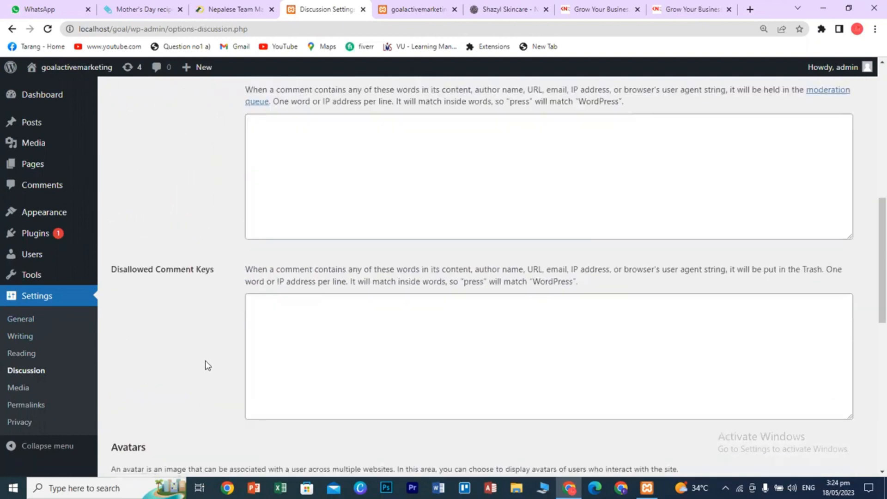
scroll(205, 365, "up", 10)
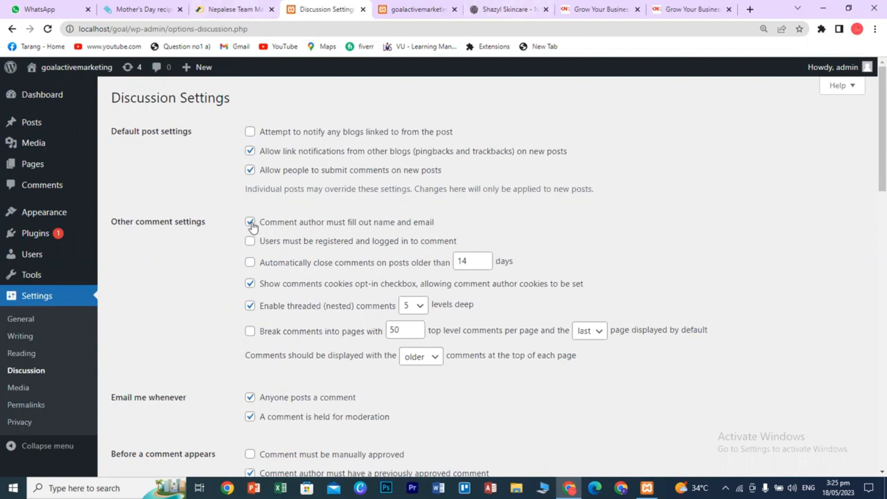
scroll(323, 300, "down", 10)
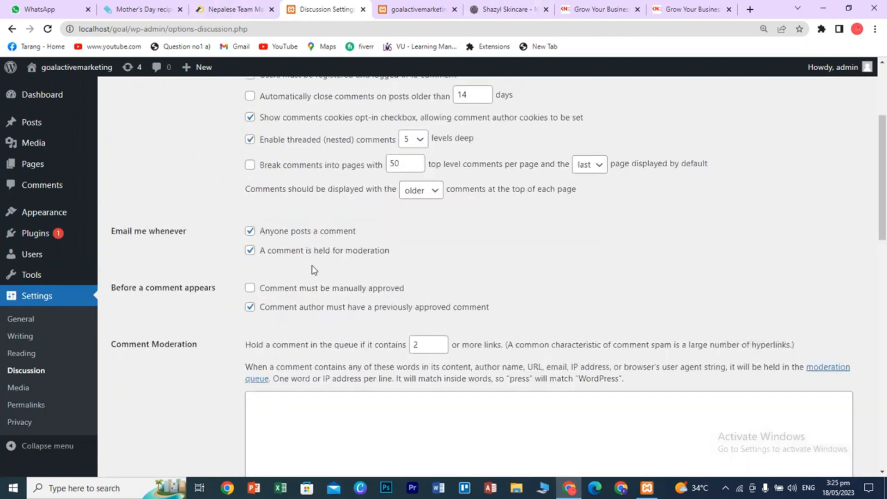
scroll(343, 327, "down", 13)
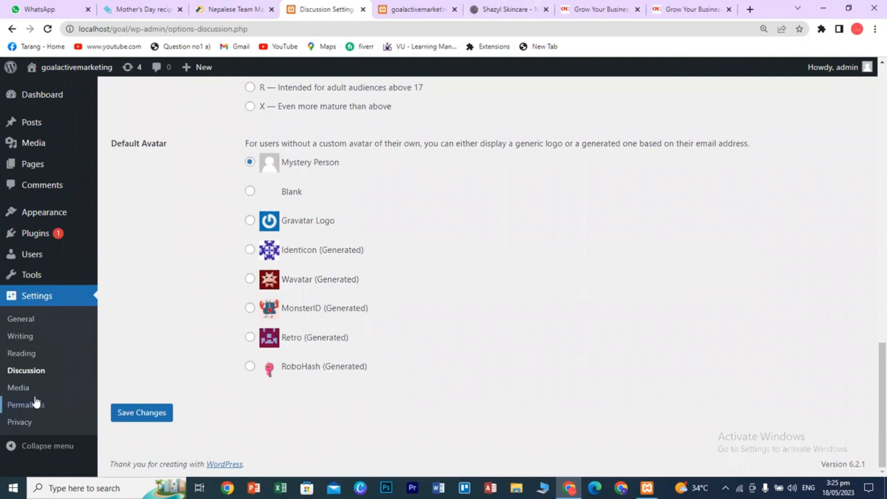
Look through the Media Settings, including the thumbnail, medium and large image sizes and the upload folder option.
left_click(19, 388)
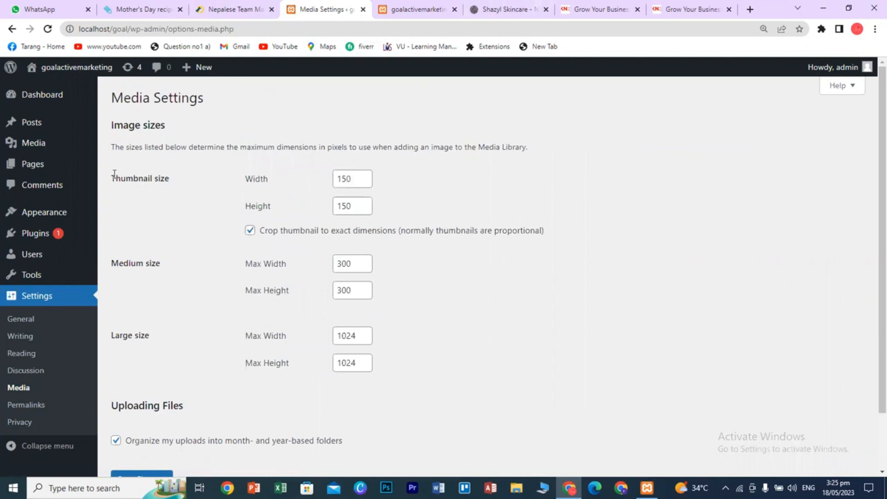
left_click_drag(116, 178, 176, 178)
left_click(176, 178)
scroll(391, 336, "down", 2)
scroll(395, 335, "up", 2)
scroll(411, 349, "down", 2)
scroll(412, 349, "up", 2)
Look through the Permalink Settings, covering the permalink structures, custom structure tags and the optional category and tag bases.
left_click(42, 411)
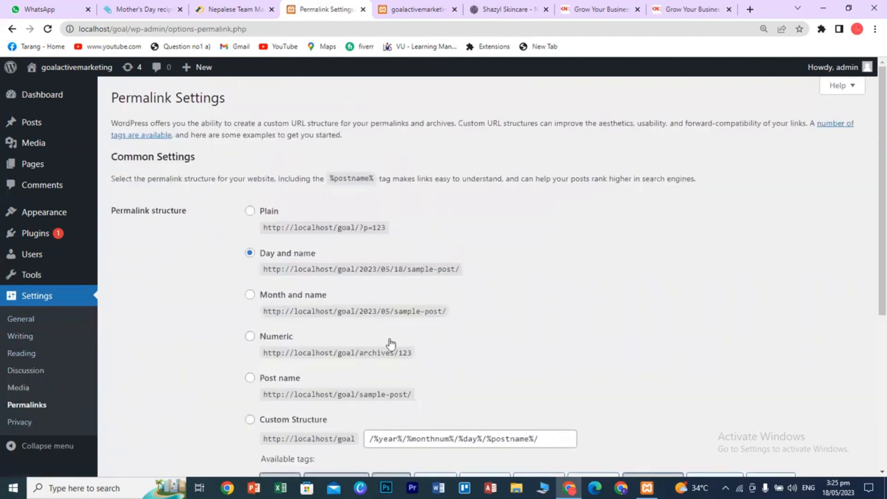
scroll(549, 351, "down", 4)
scroll(527, 340, "up", 4)
scroll(369, 323, "down", 2)
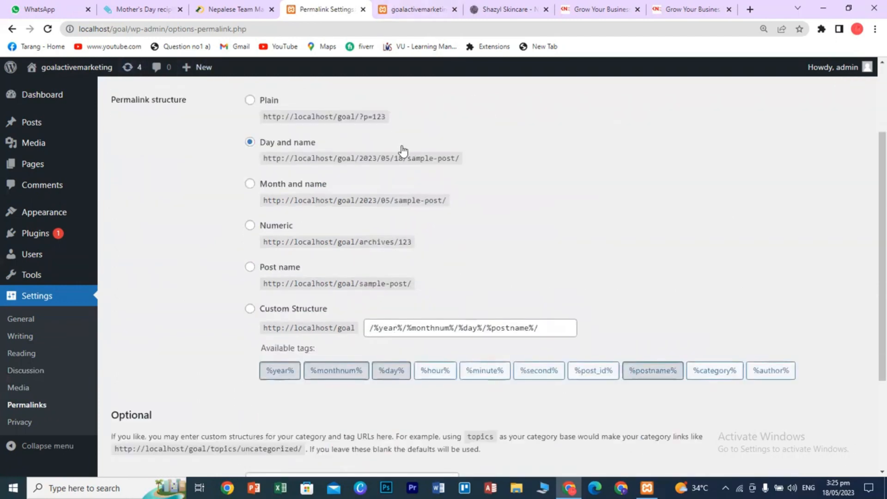
scroll(388, 257, "down", 3)
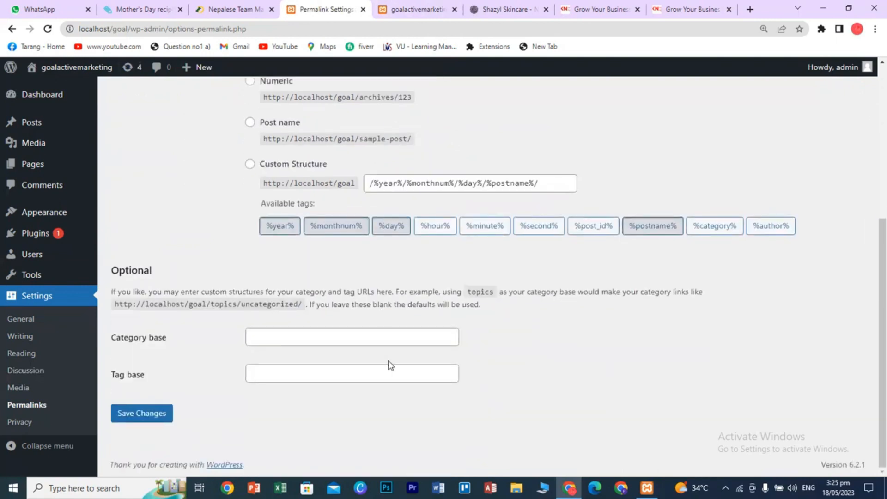
View the Privacy Settings with the options for the Privacy Policy page, and return to the main dashboard.
left_click(29, 424)
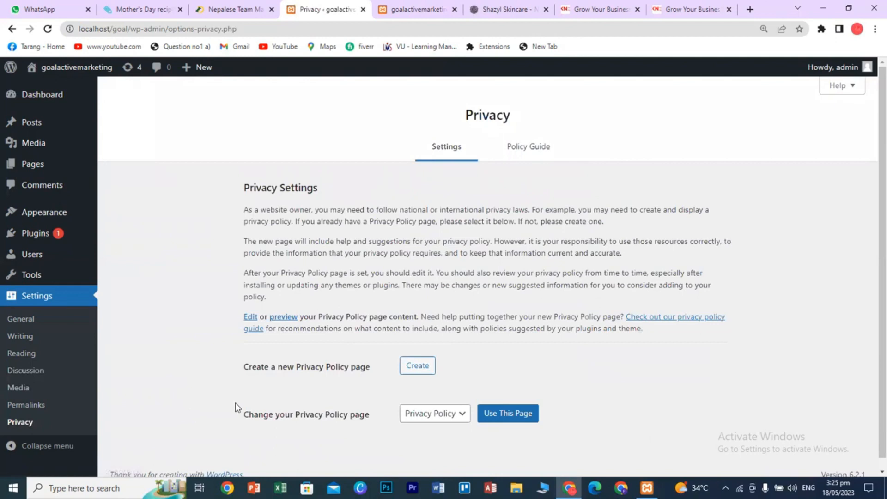
scroll(235, 403, "down", 1)
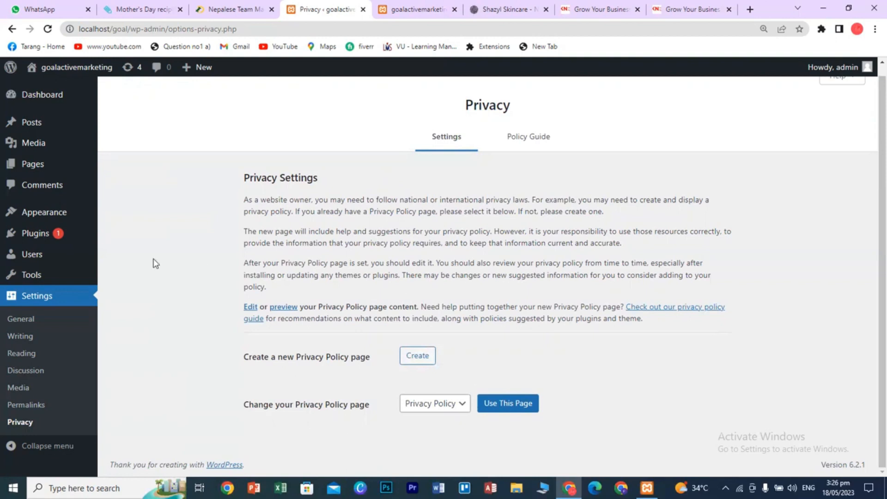
scroll(11, 319, "up", 1)
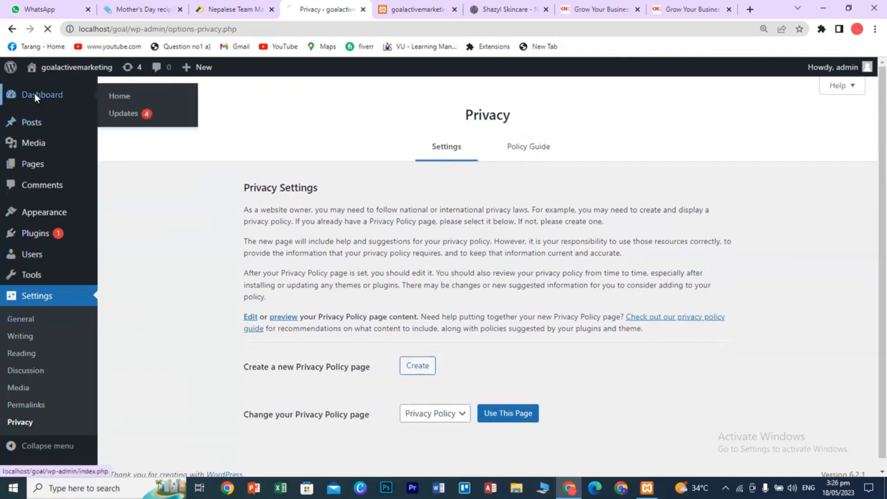
left_click(35, 93)
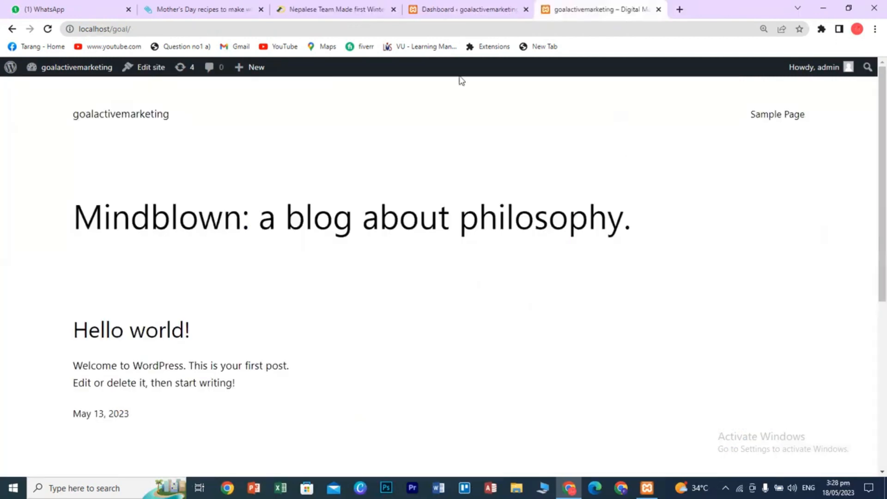
Switch from the site's front page back to its dashboard and open the installed themes under Appearance.
left_click(457, 14)
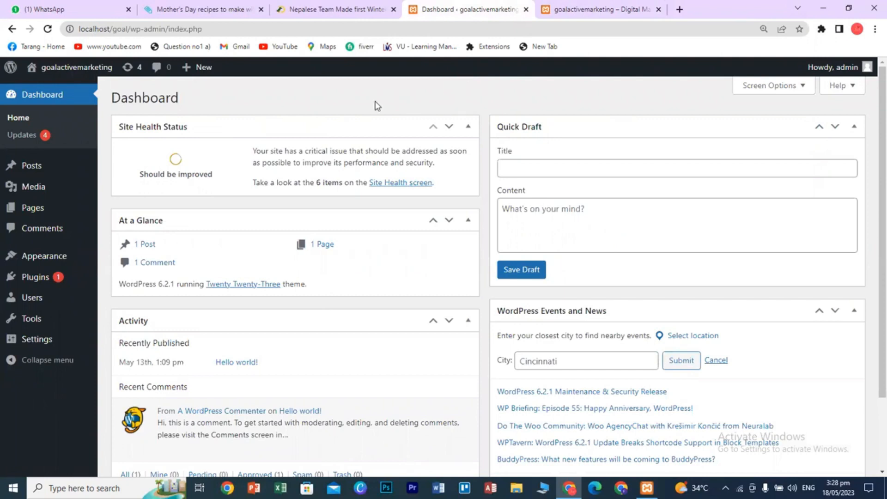
mouse_move(58, 256)
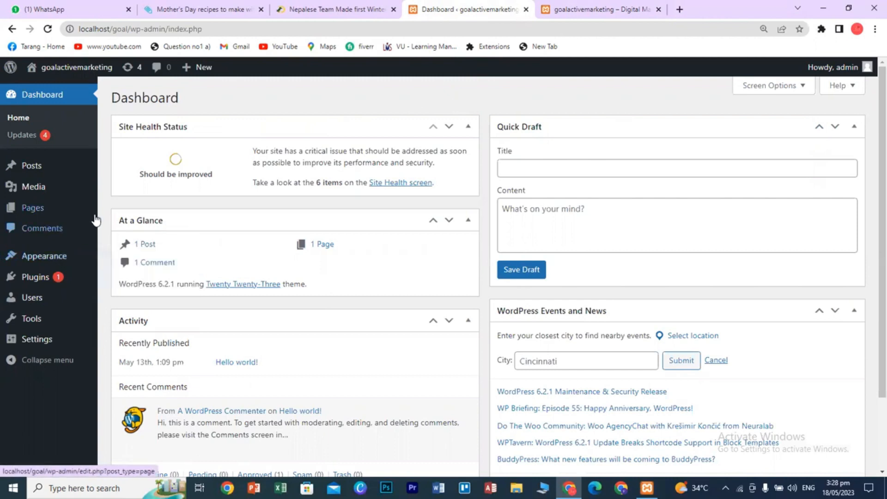
mouse_move(96, 220)
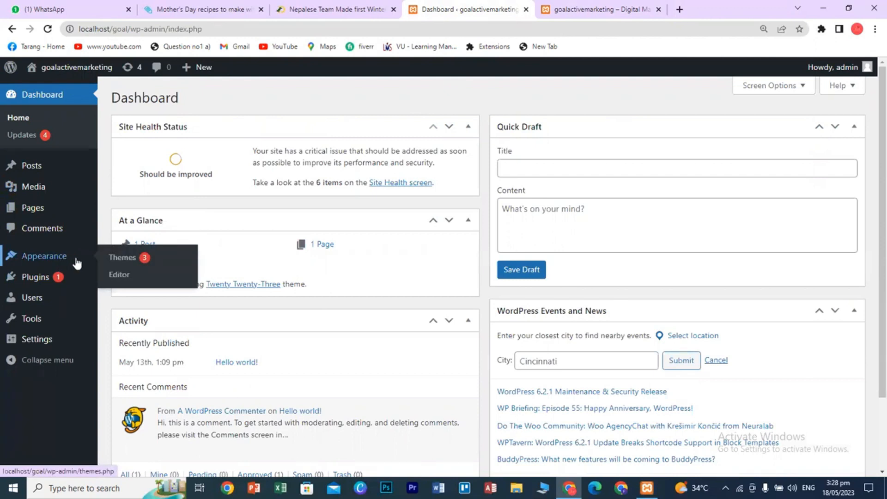
left_click(113, 262)
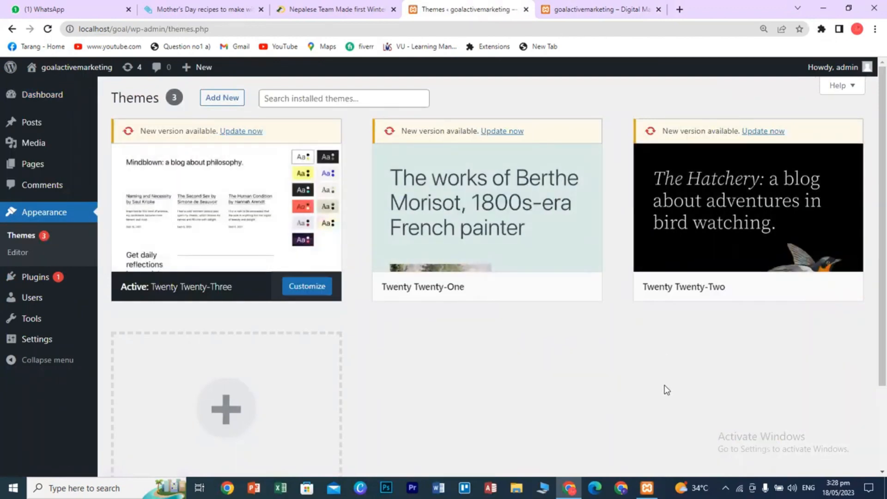
Start adding a new theme and browse the popular themes in the catalogue.
left_click(223, 98)
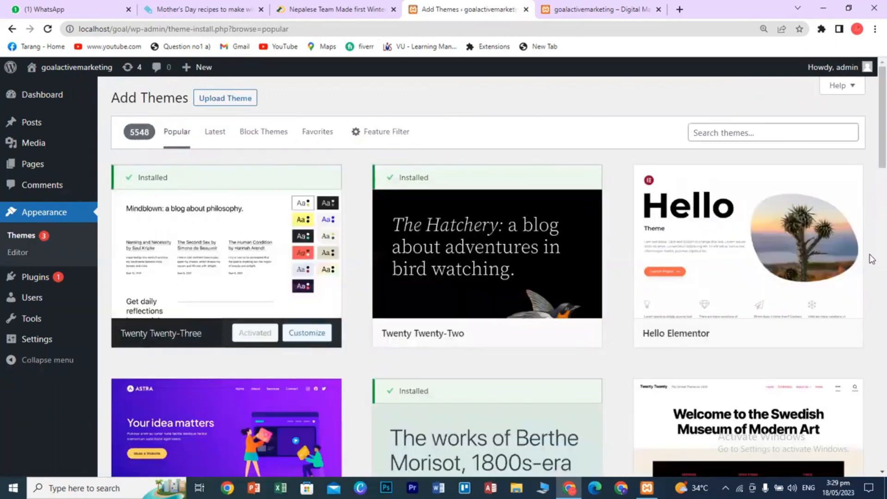
scroll(872, 291, "down", 3)
scroll(872, 291, "down", 9)
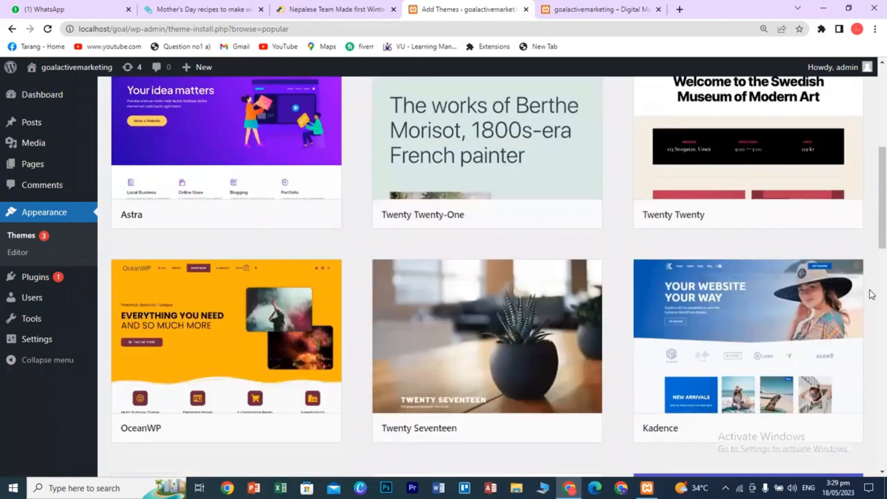
scroll(872, 295, "down", 3)
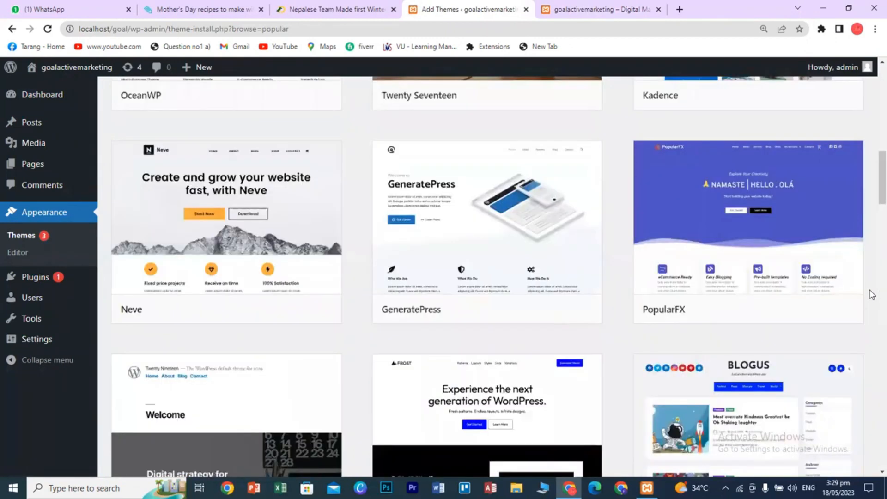
scroll(871, 295, "down", 3)
scroll(871, 295, "down", 4)
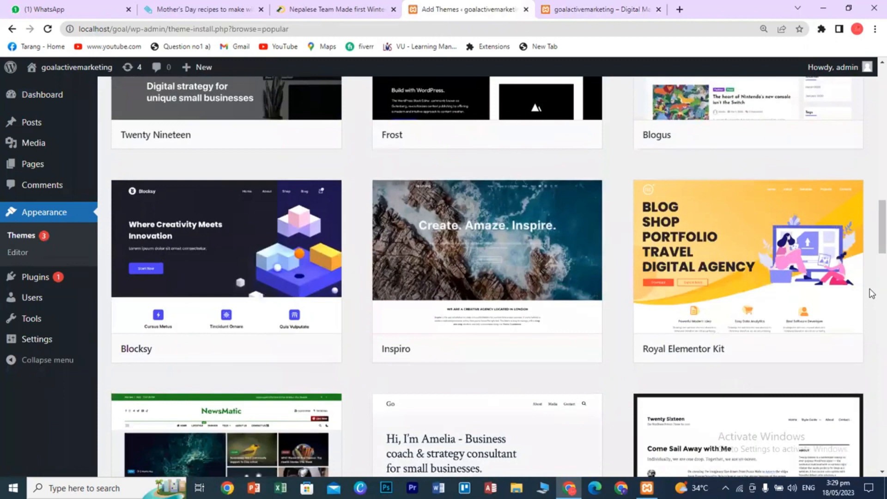
Look through the rest of the popular themes in the catalogue and return to its first rows.
scroll(872, 294, "down", 4)
scroll(872, 298, "down", 2)
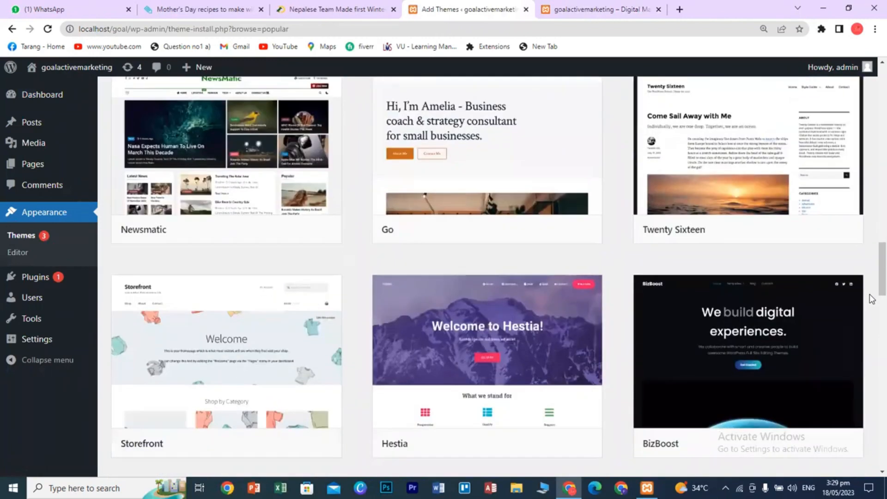
scroll(872, 298, "down", 3)
scroll(872, 298, "down", 3)
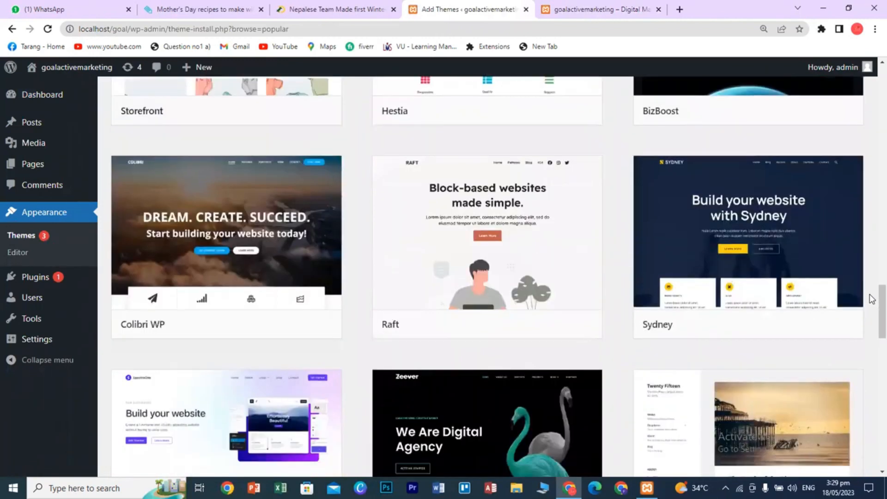
scroll(872, 298, "down", 4)
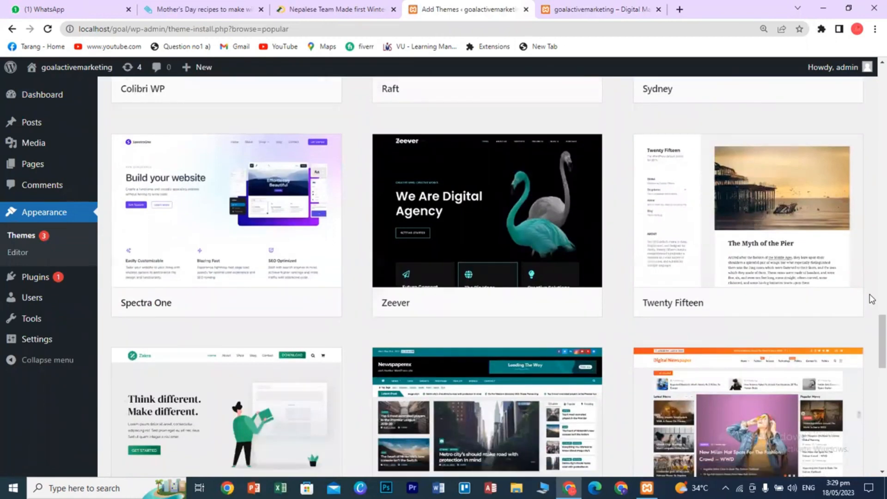
scroll(872, 299, "down", 3)
scroll(872, 299, "down", 5)
scroll(871, 300, "up", 9)
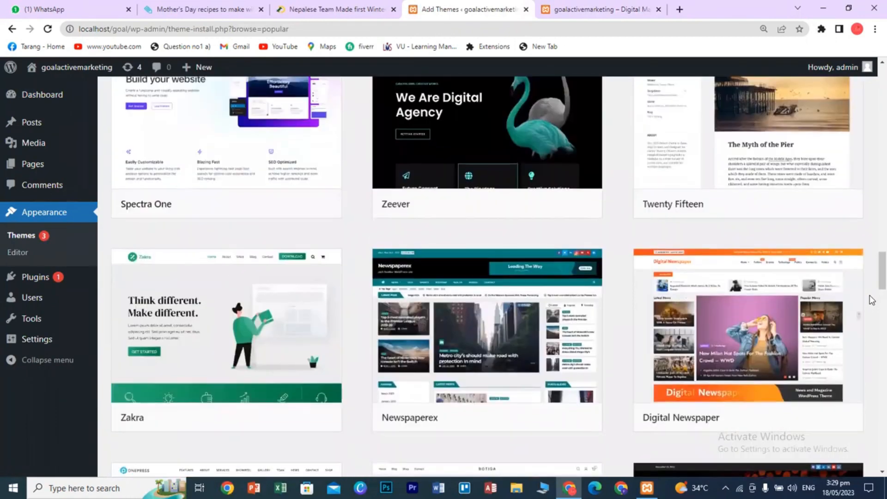
scroll(872, 306, "up", 16)
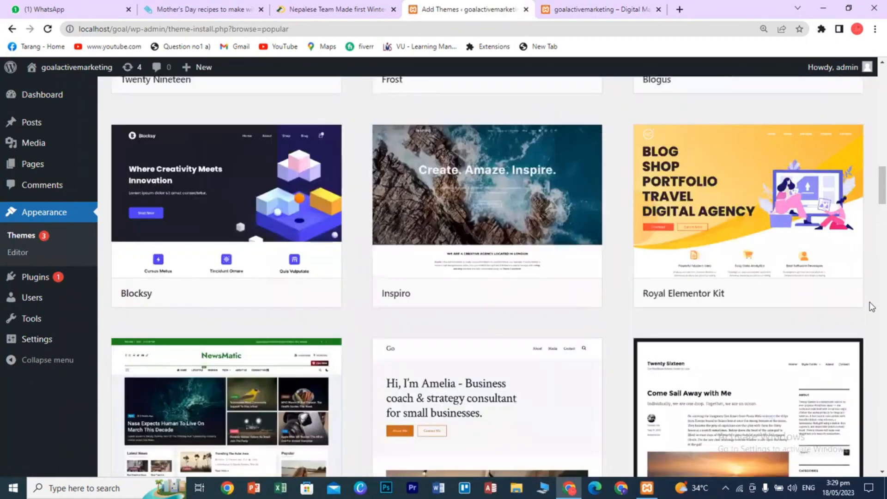
scroll(872, 308, "up", 14)
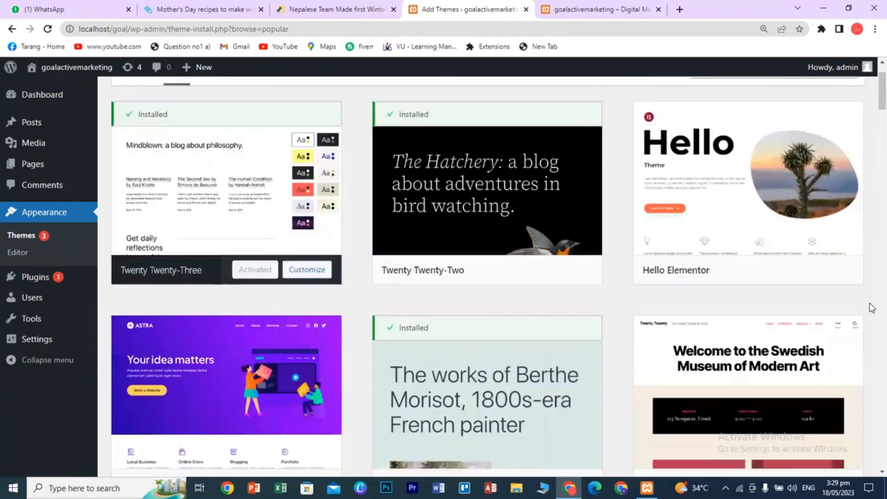
scroll(871, 307, "up", 2)
scroll(871, 307, "down", 3)
Preview the Astra theme and look through its whole demo page, from the header to the footer.
mouse_move(277, 344)
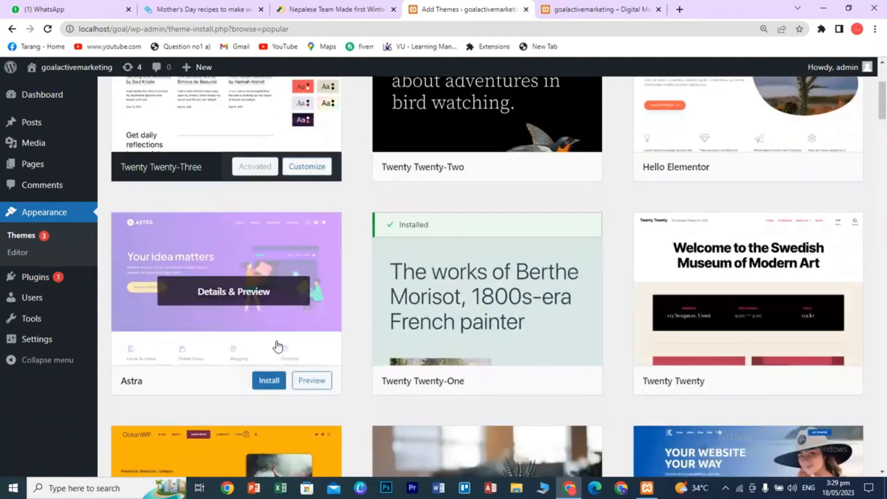
left_click(312, 382)
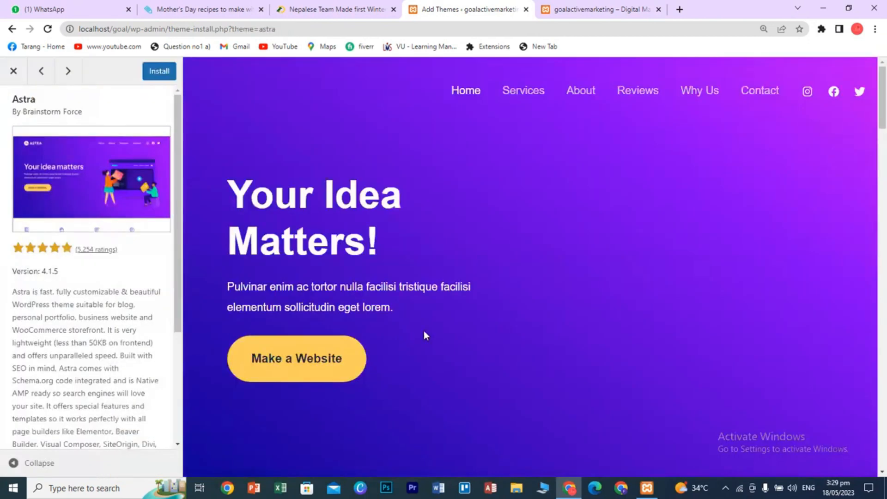
scroll(698, 351, "down", 3)
scroll(698, 361, "up", 3)
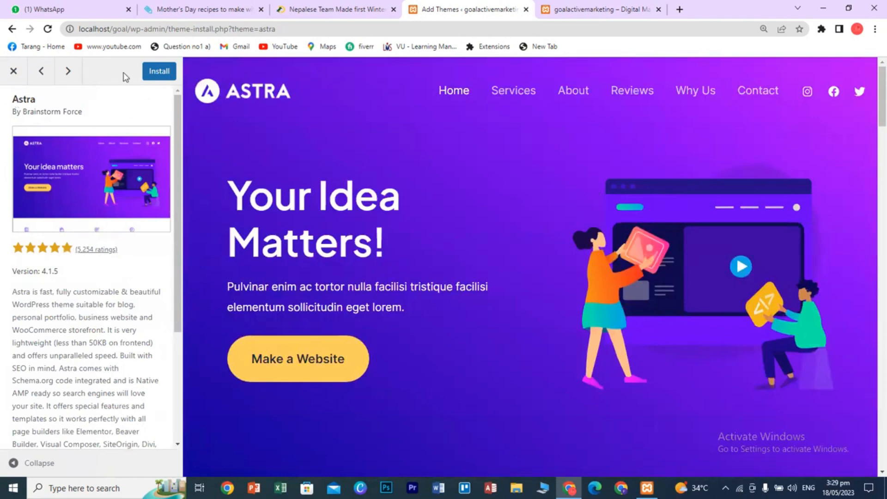
scroll(761, 307, "down", 3)
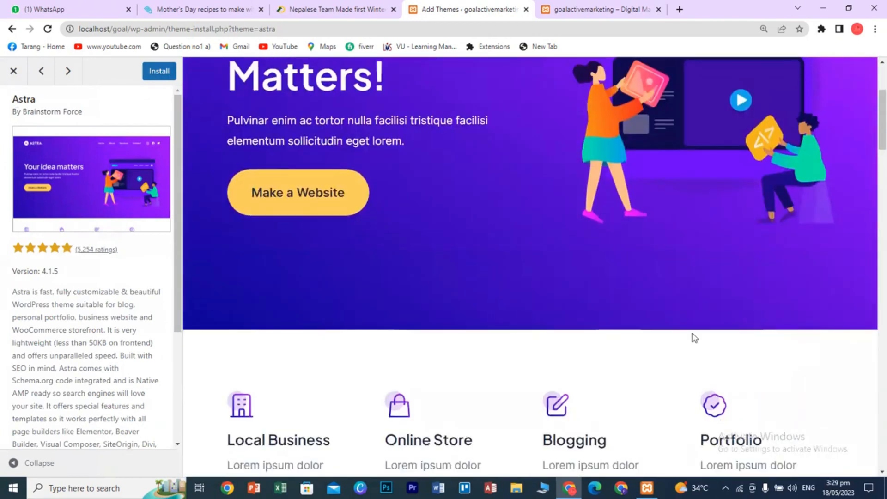
scroll(557, 295, "down", 4)
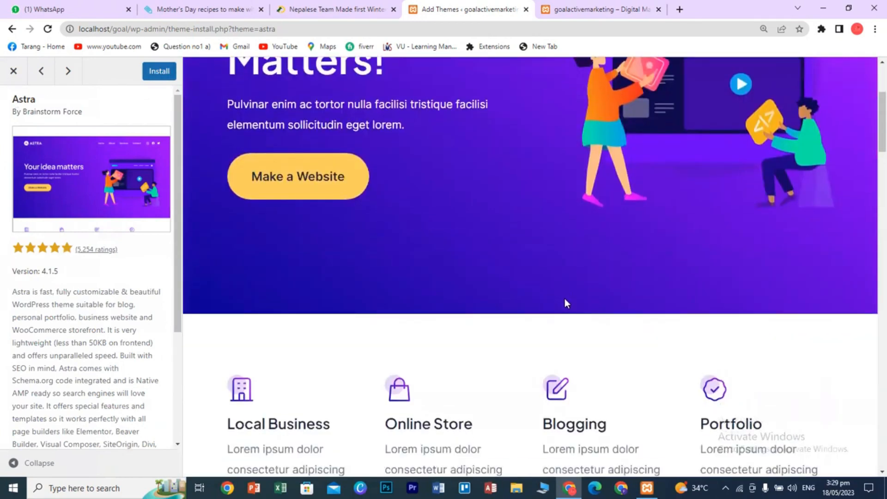
scroll(341, 321, "down", 13)
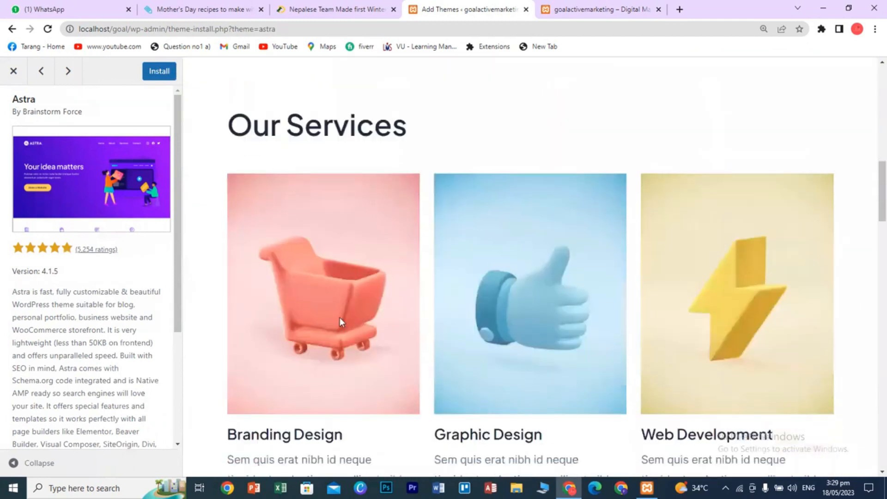
scroll(363, 349, "down", 20)
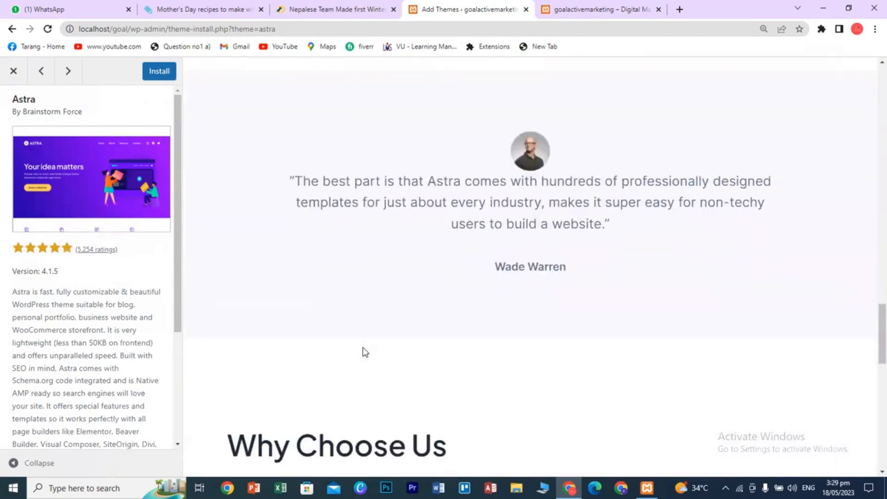
scroll(363, 350, "down", 3)
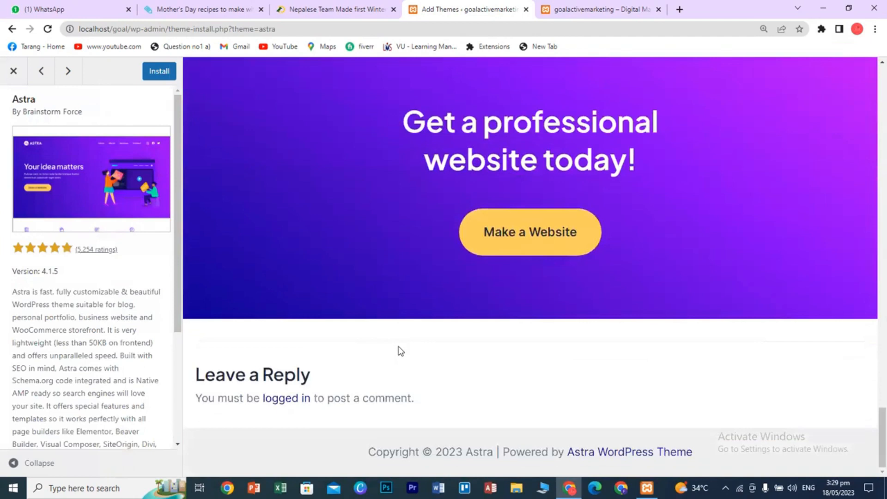
scroll(398, 350, "up", 15)
scroll(407, 343, "up", 20)
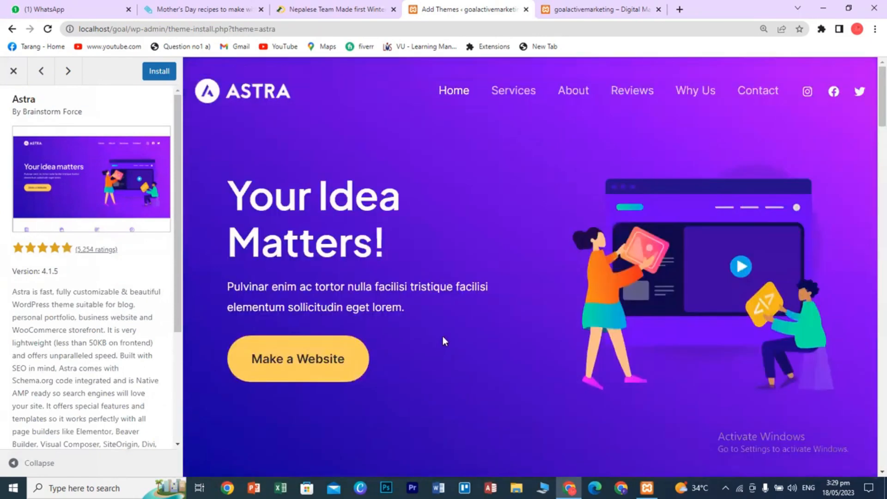
Try the About link in the Astra demo's navigation, and review the demo page's opening sections.
left_click(573, 90)
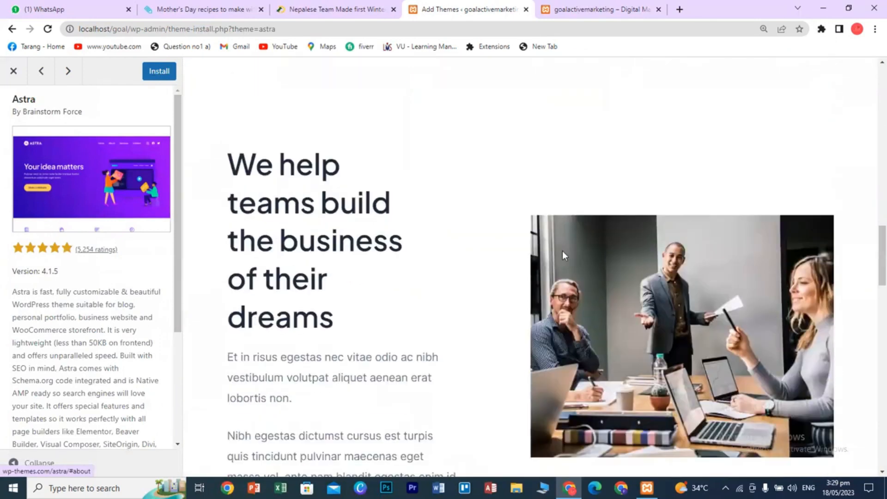
scroll(568, 329, "up", 10)
scroll(571, 327, "up", 5)
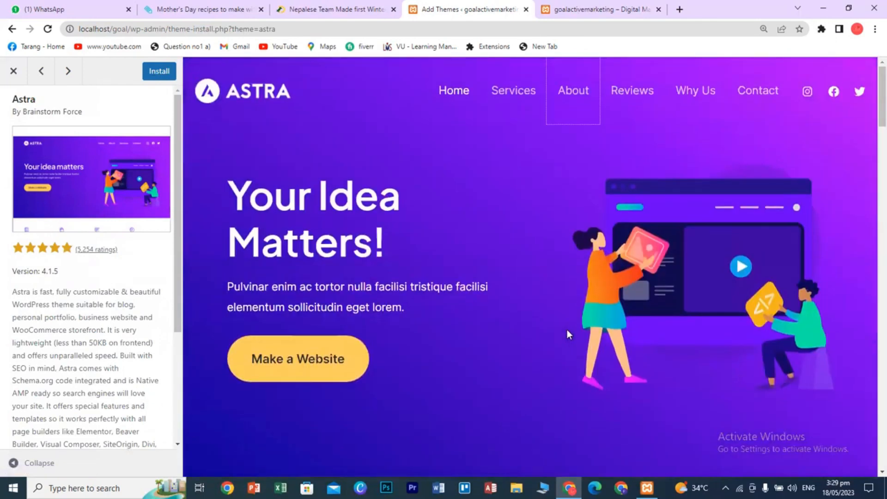
scroll(564, 323, "down", 8)
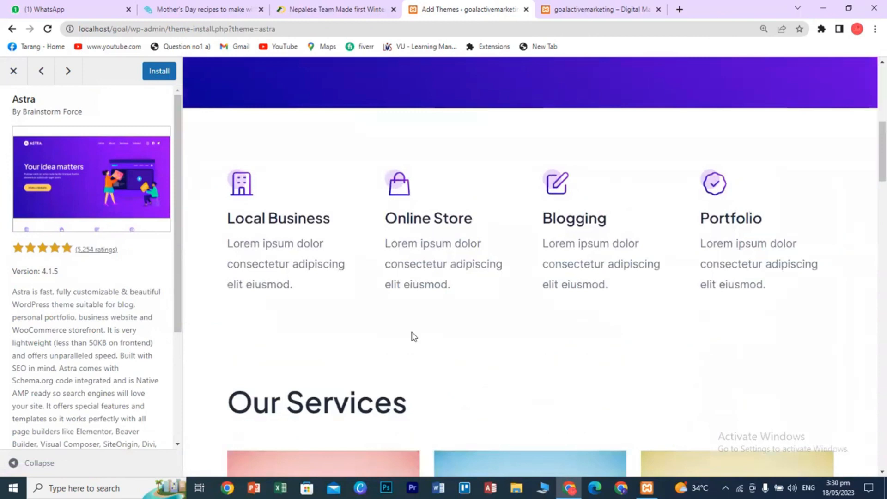
scroll(524, 344, "up", 8)
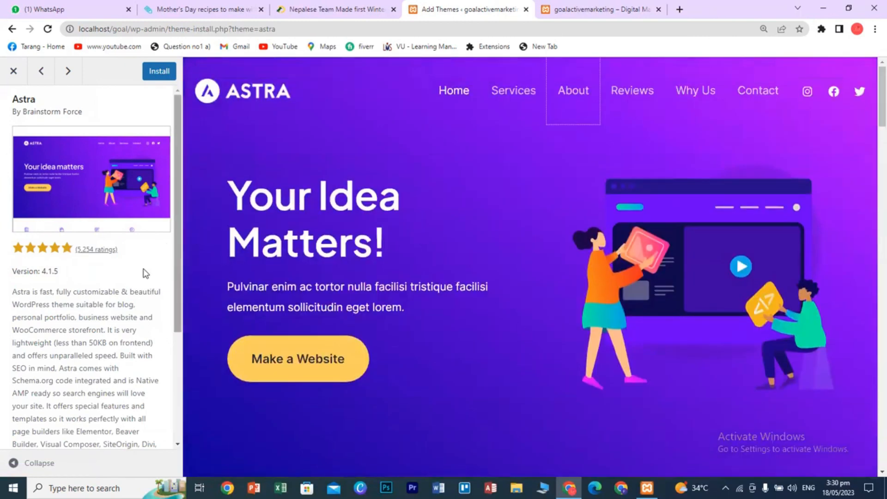
Install and activate the Astra theme, and reopen the installed themes under Appearance.
left_click(154, 78)
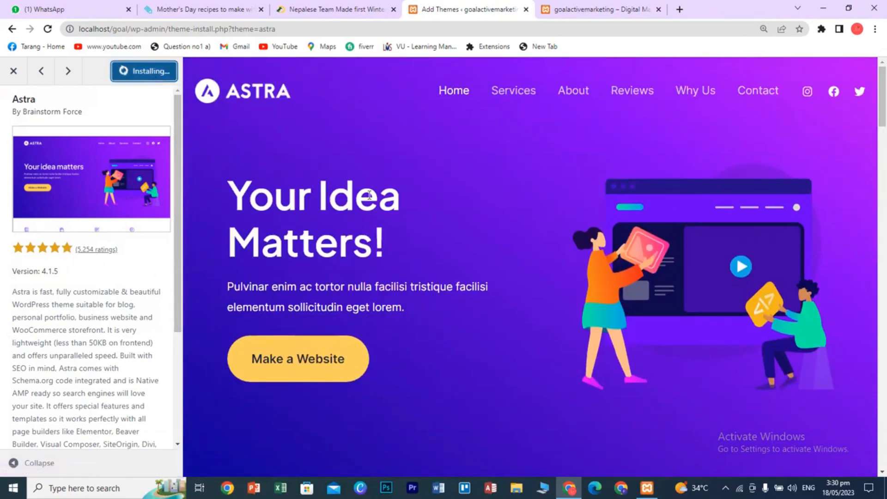
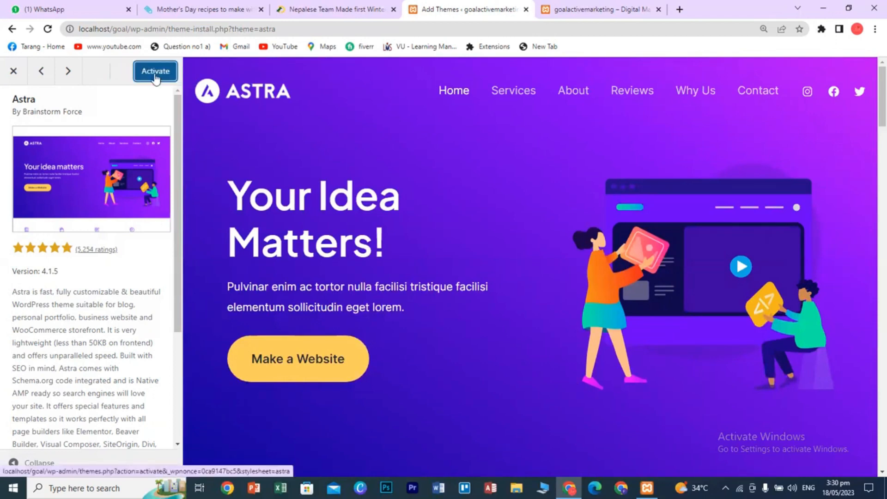
left_click(155, 74)
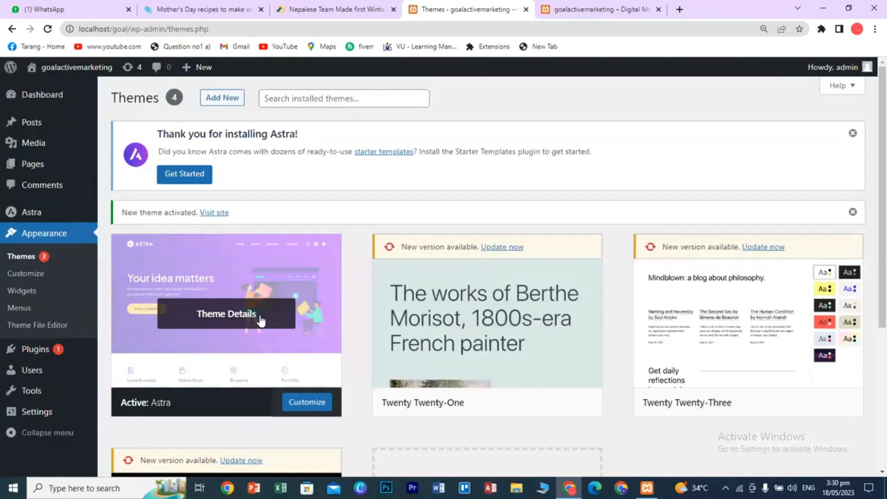
mouse_move(94, 354)
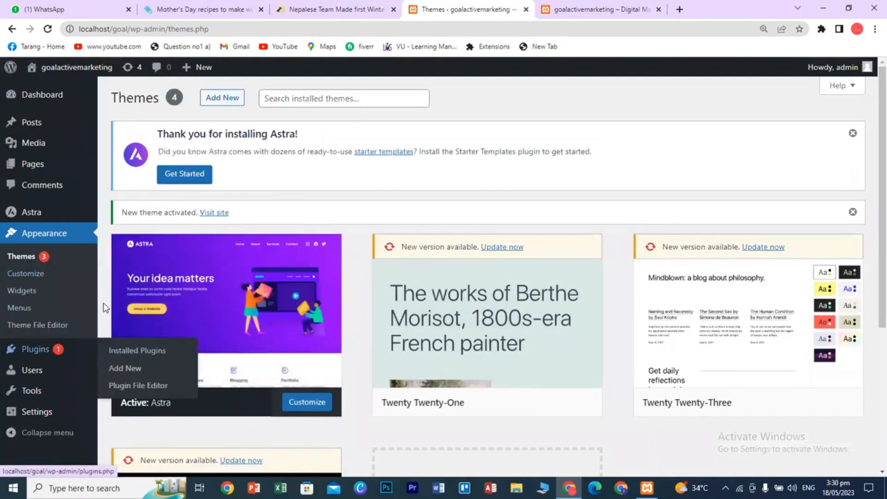
left_click(44, 237)
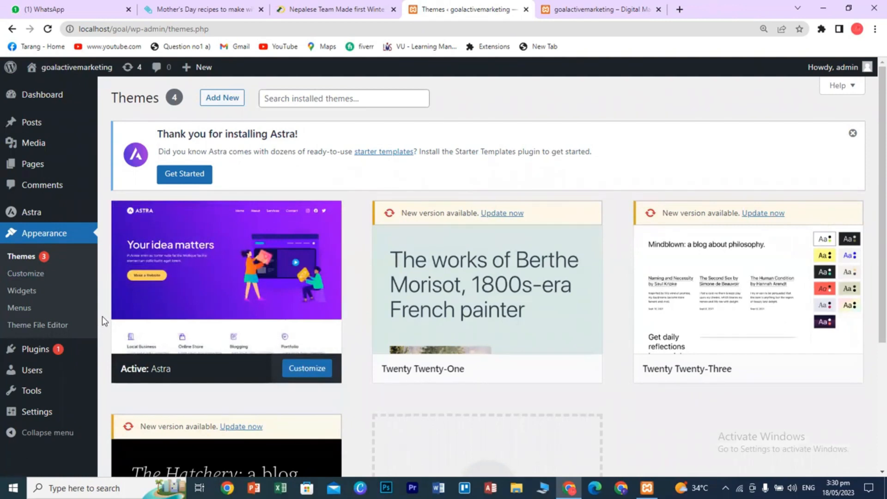
Reload the site's front page to examine it with the Astra theme, and return to the dashboard.
left_click(551, 11)
left_click(48, 28)
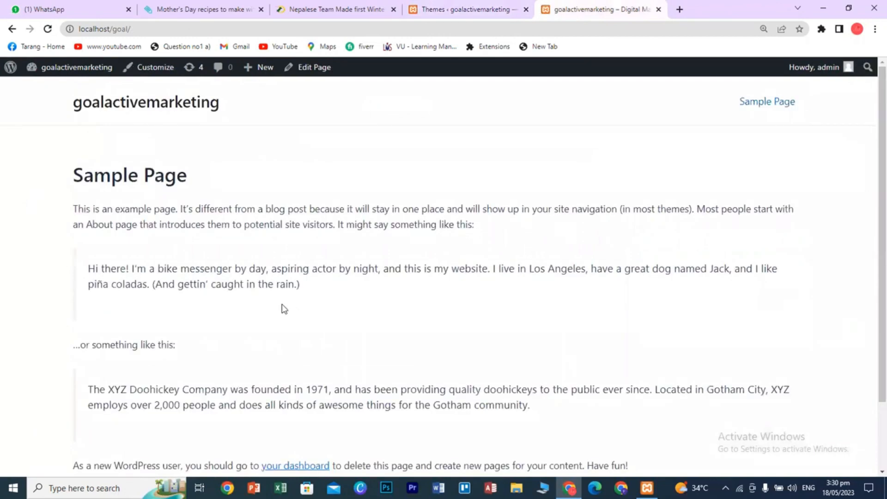
scroll(307, 334, "down", 3)
scroll(363, 345, "up", 3)
left_click(463, 7)
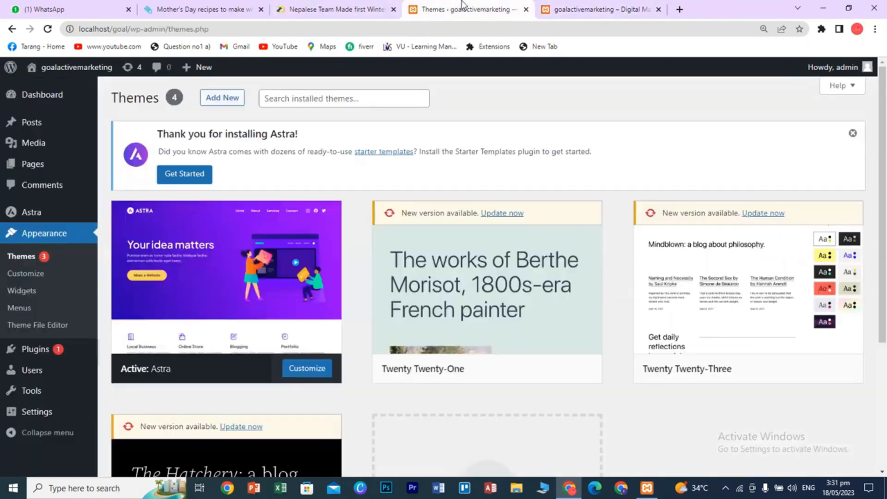
Open the site's pages, add a new page titled "My Blog" and publish it.
left_click(34, 167)
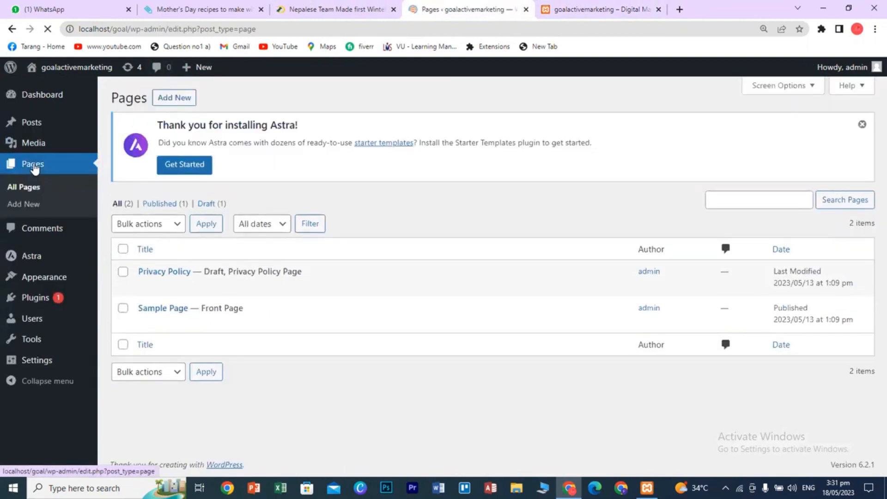
left_click(174, 103)
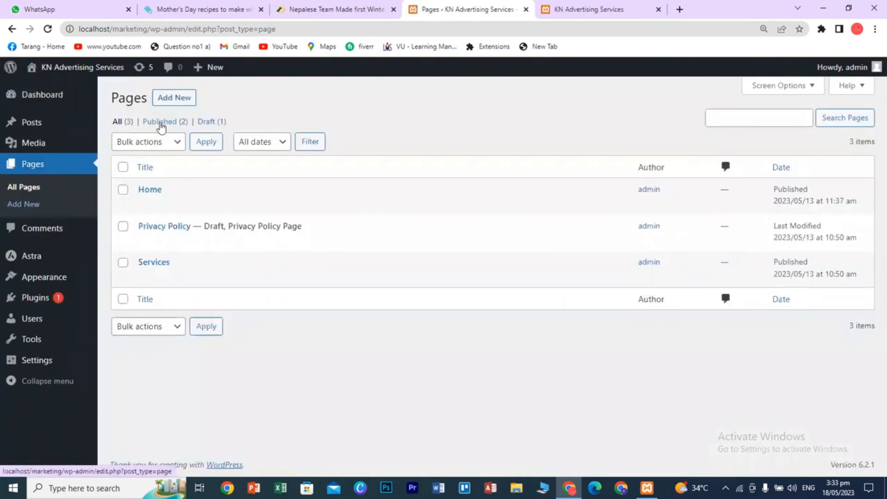
left_click(175, 102)
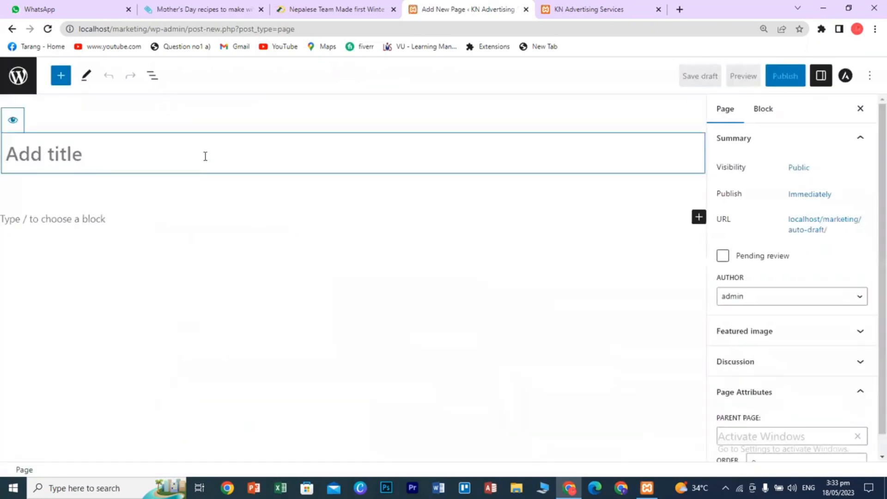
type("My B")
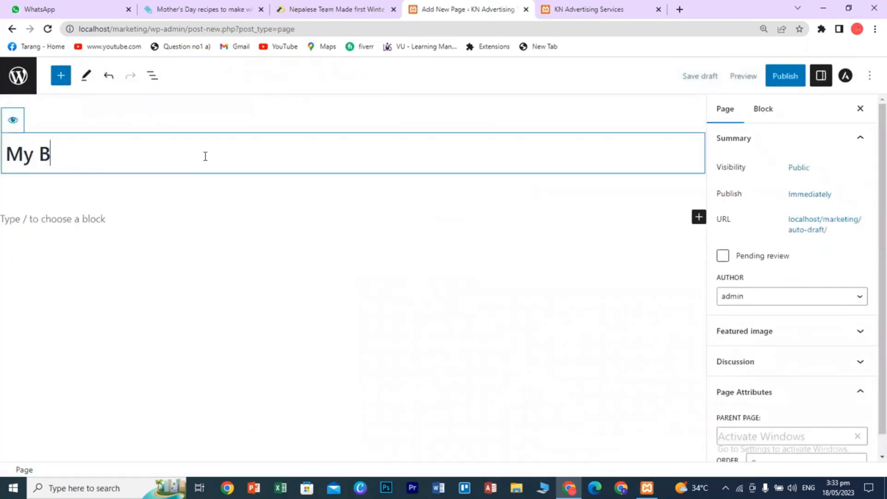
type("log")
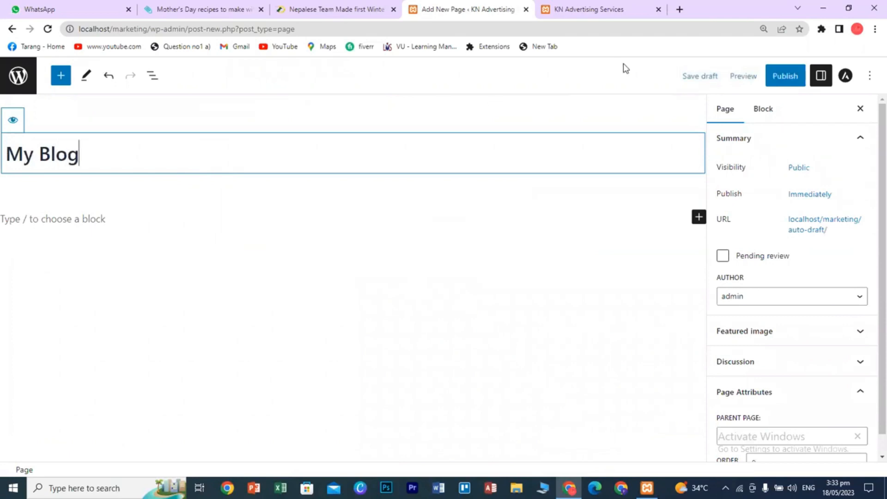
left_click(776, 77)
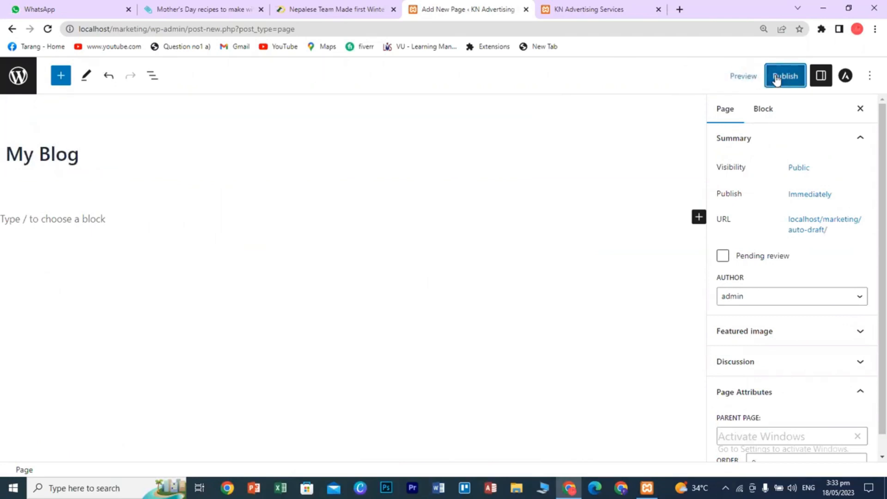
left_click(776, 78)
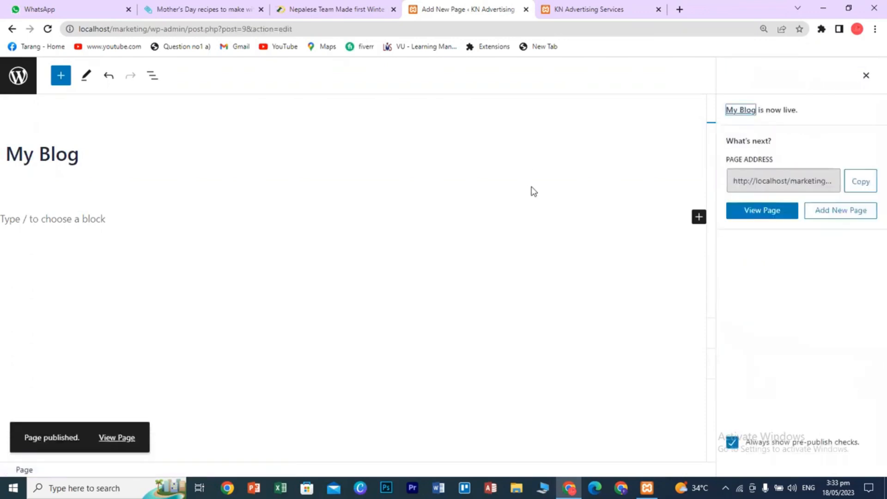
Reload the site's front page to check its navigation for the My Blog page, and return to the page editor.
left_click(567, 8)
left_click(49, 29)
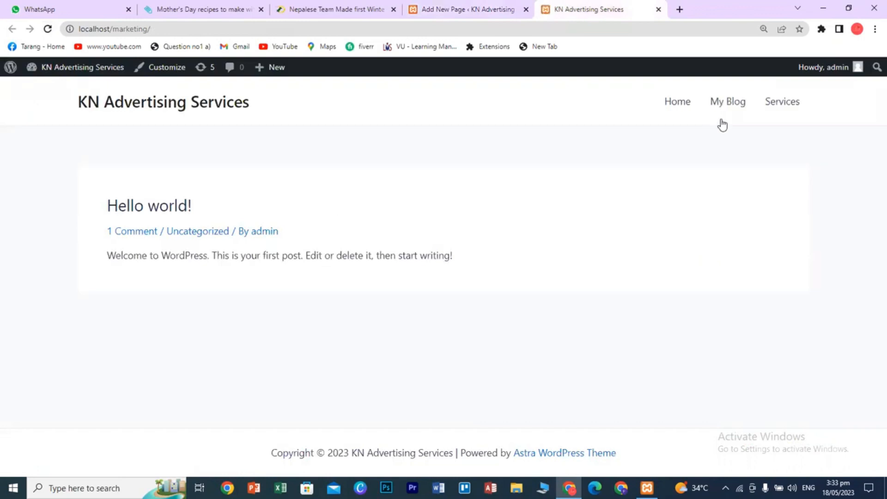
left_click(426, 5)
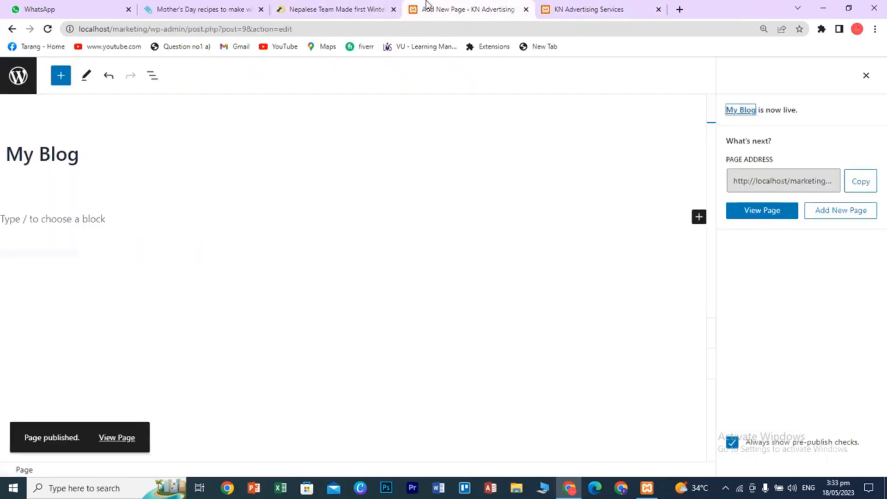
Return to the list of pages and compare it with the navigation on the site's front page.
left_click(12, 29)
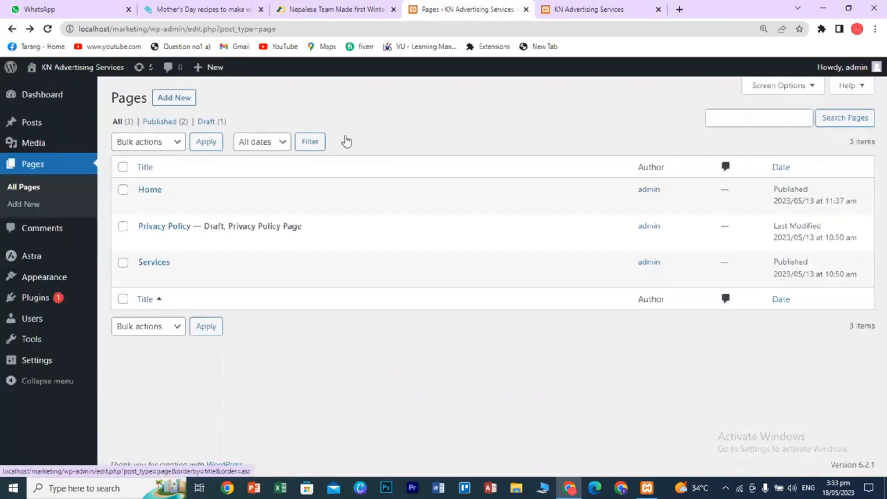
left_click(562, 9)
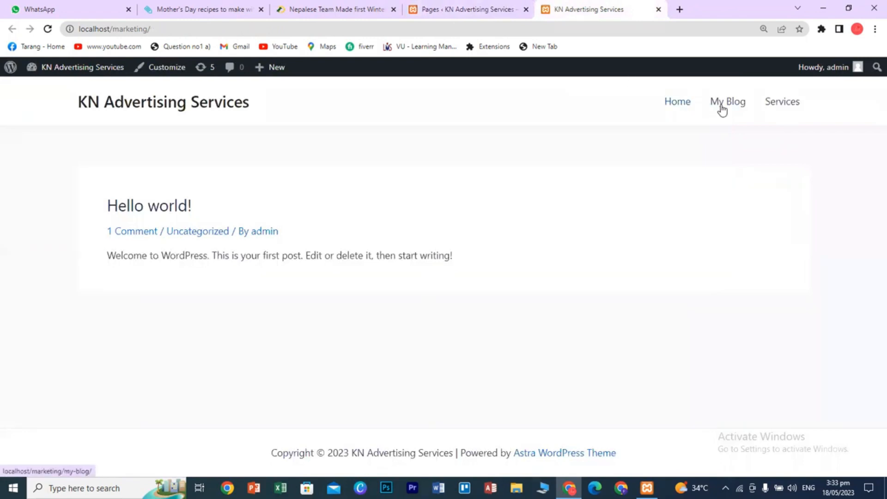
left_click(517, 12)
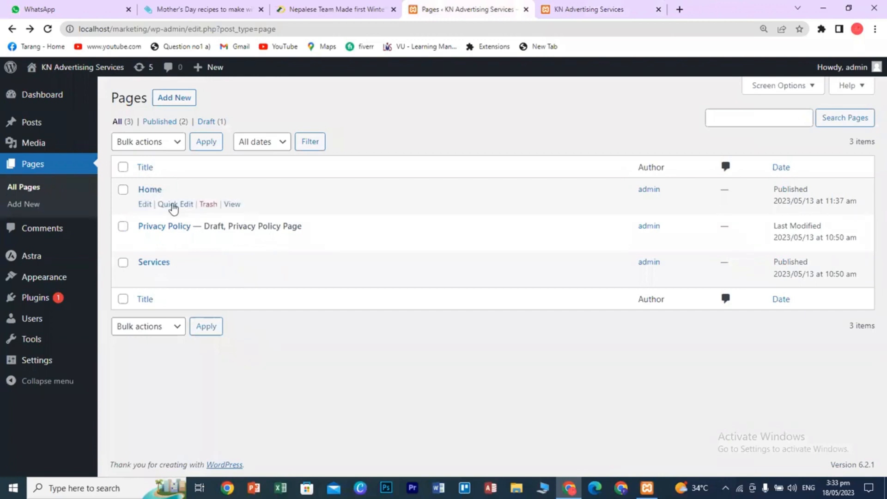
Open the Home page in Quick Edit to examine its parent and order options, comparing them with the front page's navigation.
left_click(174, 204)
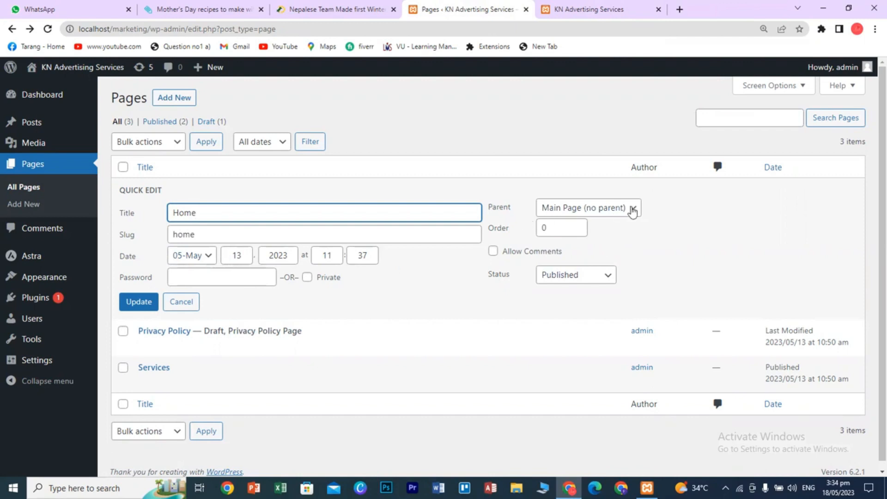
left_click(633, 212)
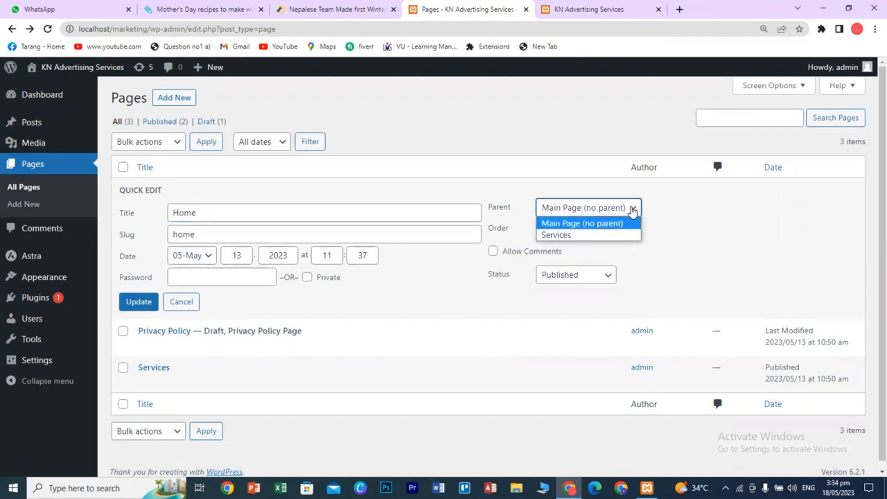
left_click(633, 211)
left_click(554, 232)
left_click(571, 14)
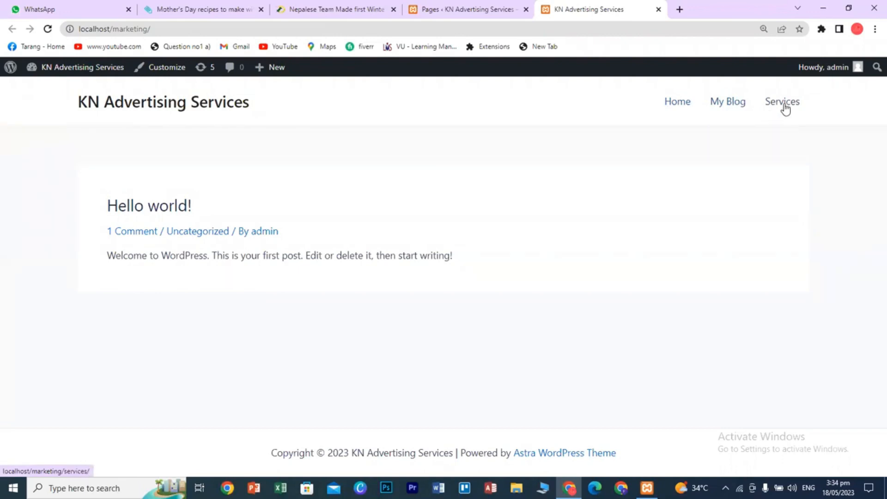
left_click(481, 12)
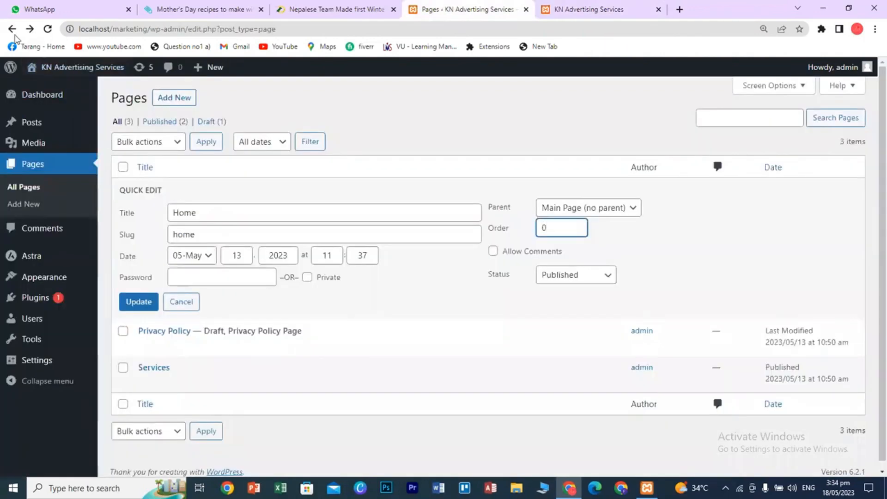
Reopen the site's pages list and use Quick Edit to set the My Blog page's order to 2.
left_click(14, 33)
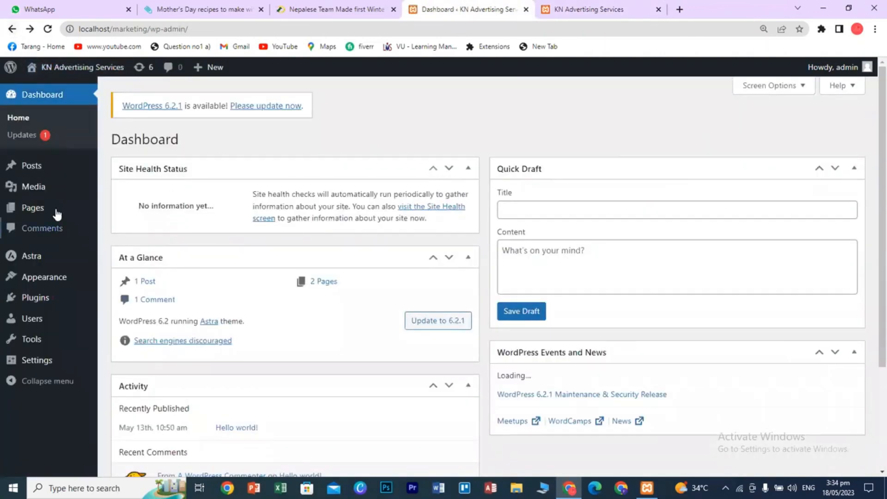
left_click(47, 208)
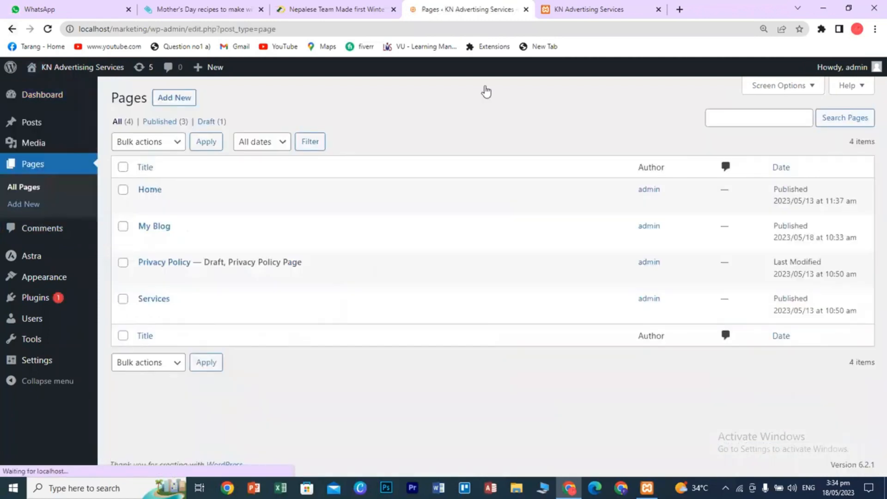
left_click(538, 7)
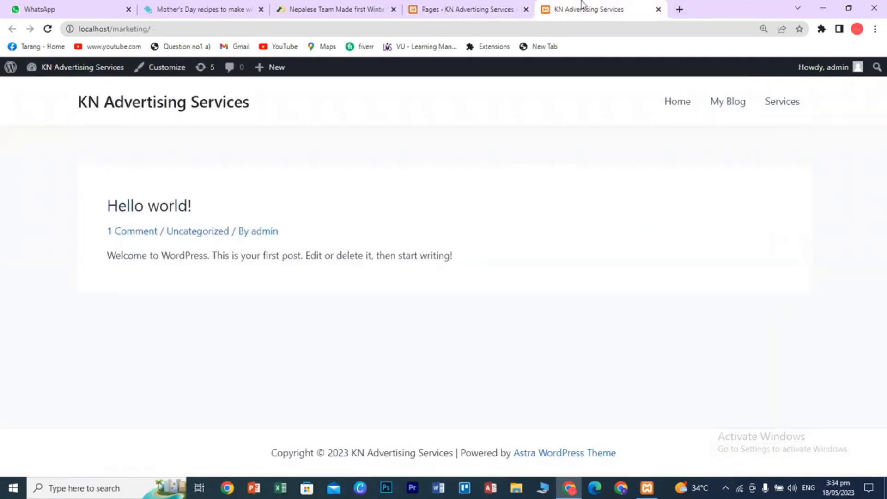
left_click(485, 8)
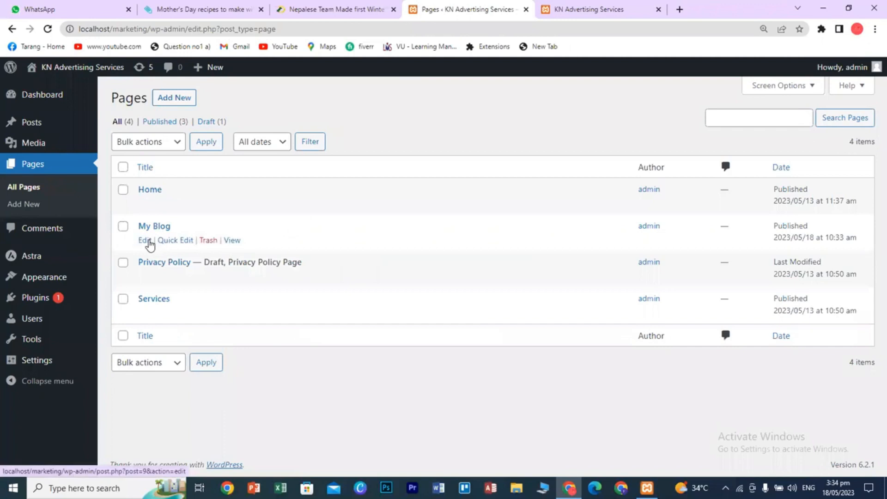
left_click(175, 240)
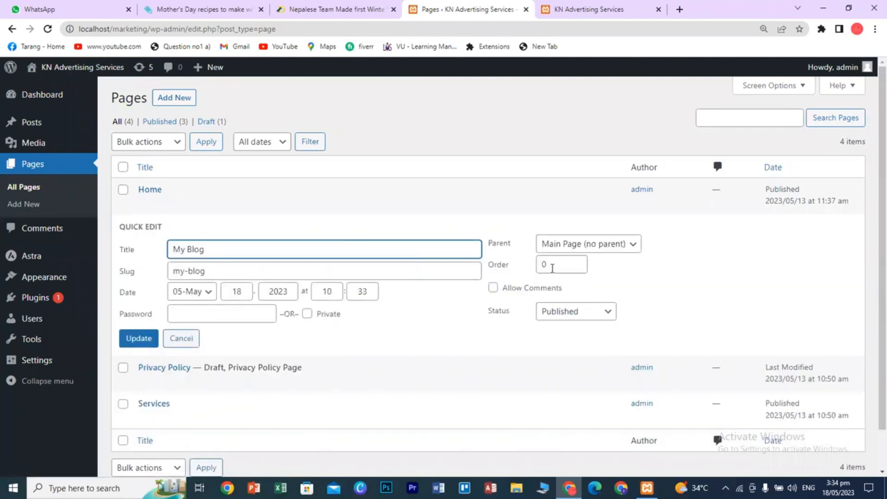
left_click(552, 269)
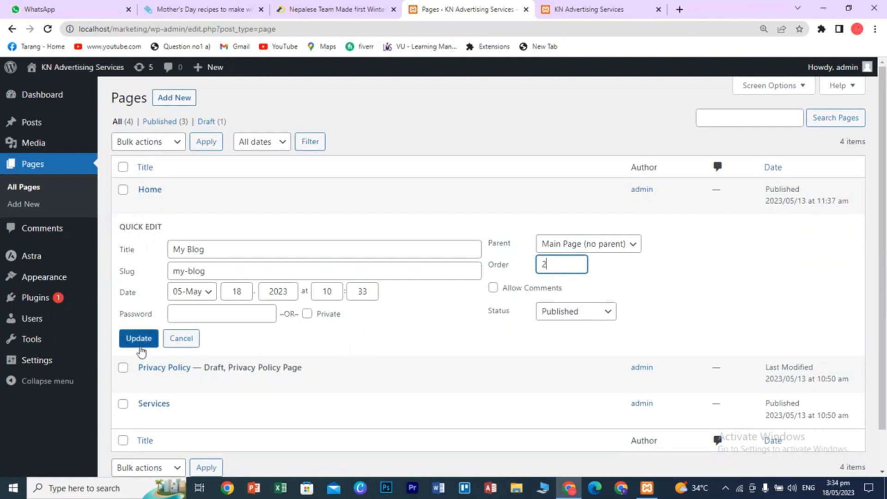
left_click(140, 348)
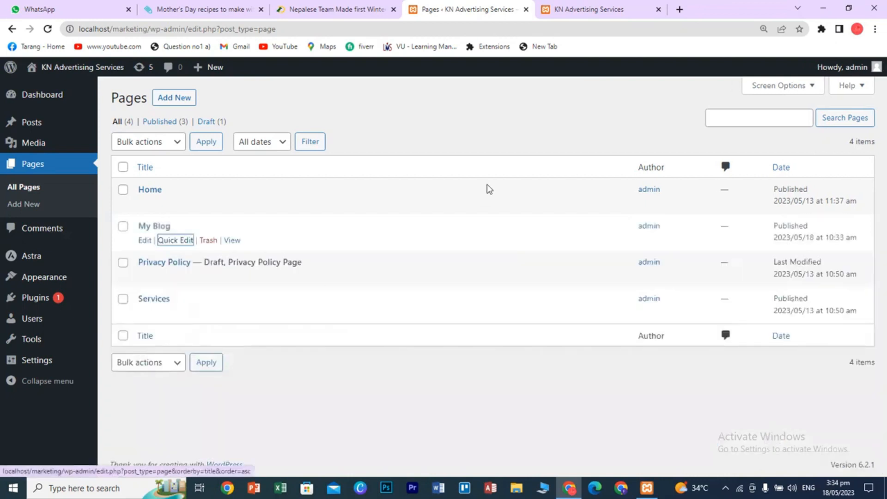
Reload the site's front page to check the order of its navigation items, and return to the pages list.
left_click(584, 4)
left_click(47, 28)
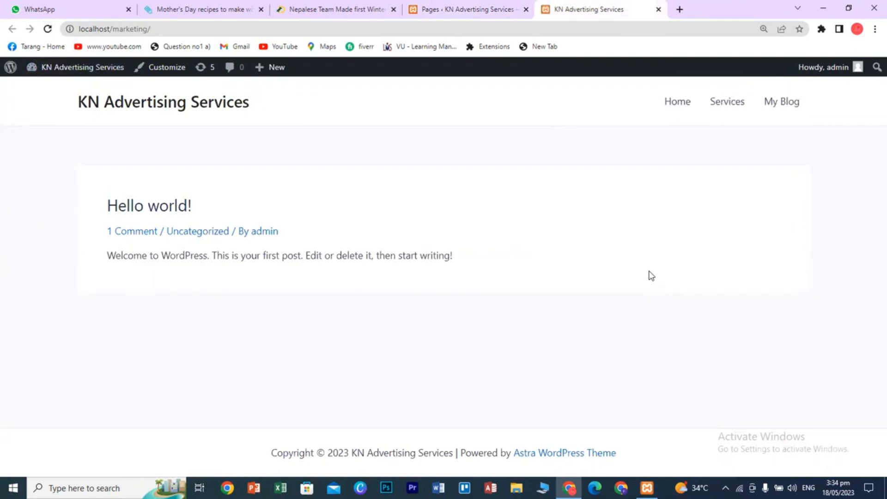
left_click(493, 5)
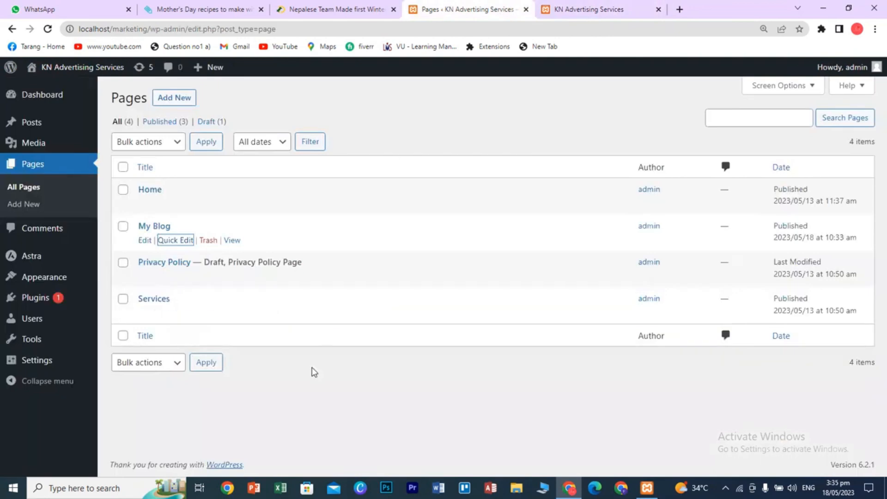
Add a new page titled "Education" and publish it.
left_click(175, 105)
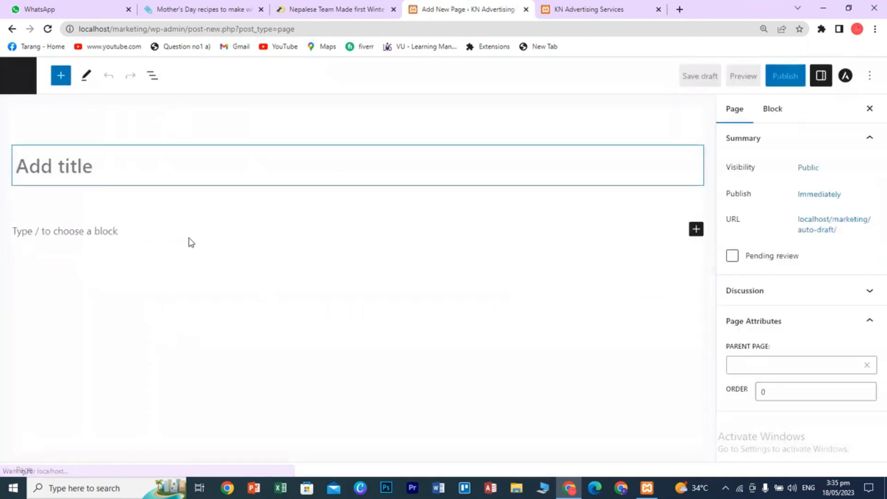
type("ED")
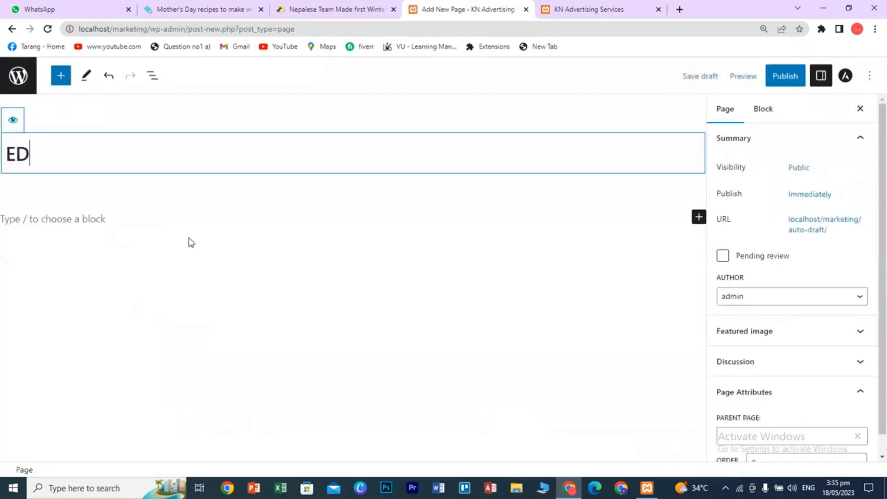
key("BackSpace")
type("ducation")
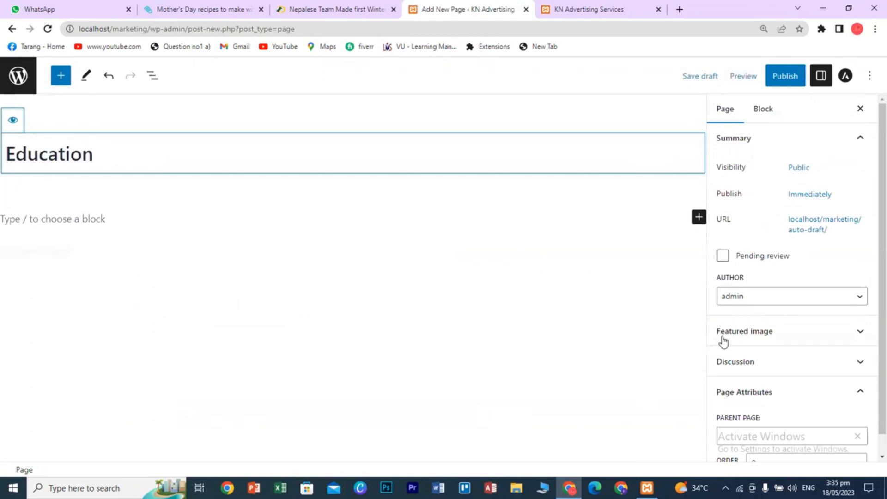
scroll(771, 352, "down", 1)
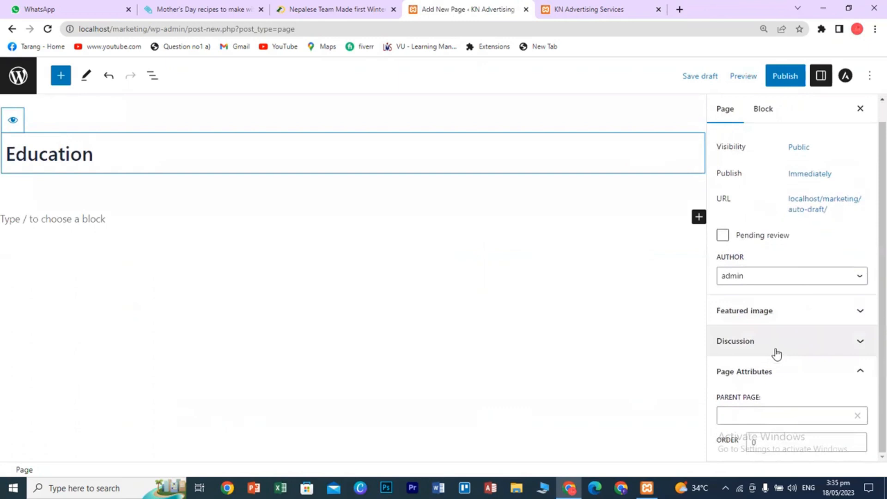
left_click(785, 84)
left_click(787, 86)
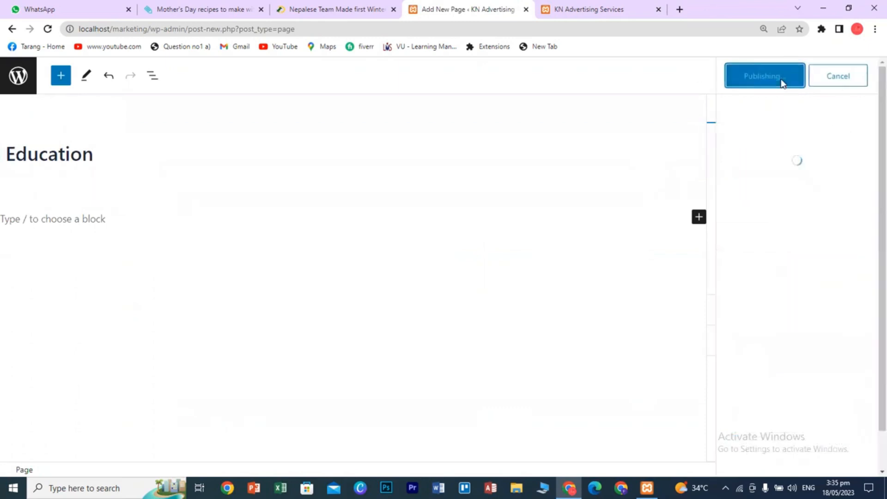
Reload the site's front page to check its navigation for the Education page, and return to the pages list.
left_click(639, 5)
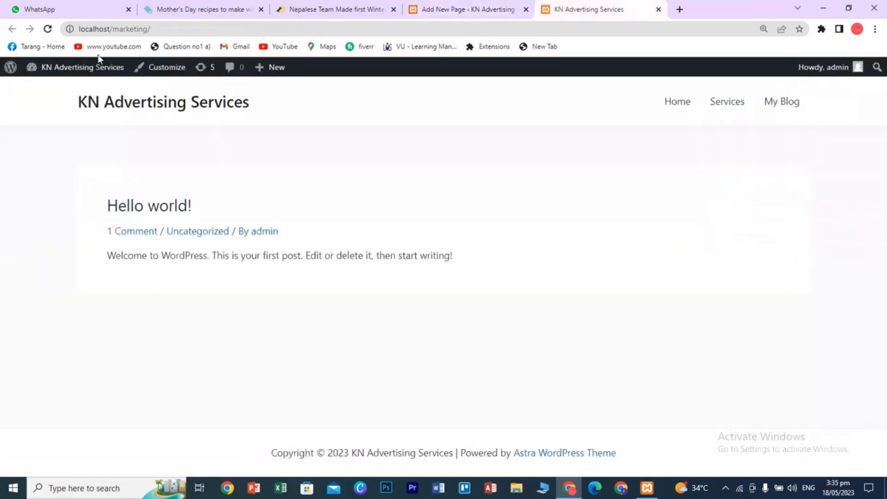
left_click(47, 30)
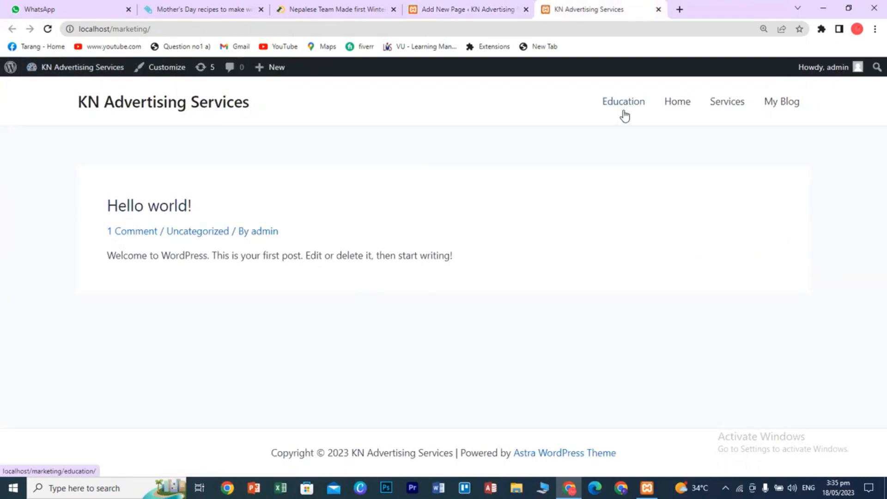
left_click(490, 7)
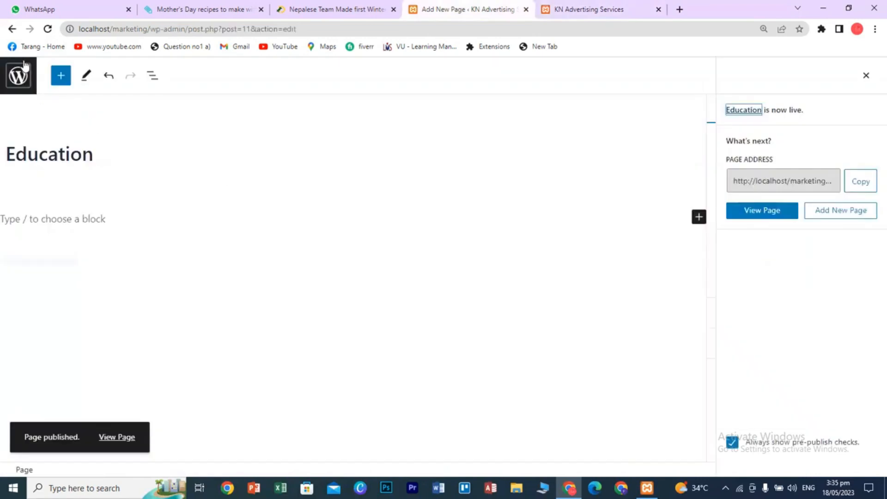
left_click(13, 29)
left_click(602, 9)
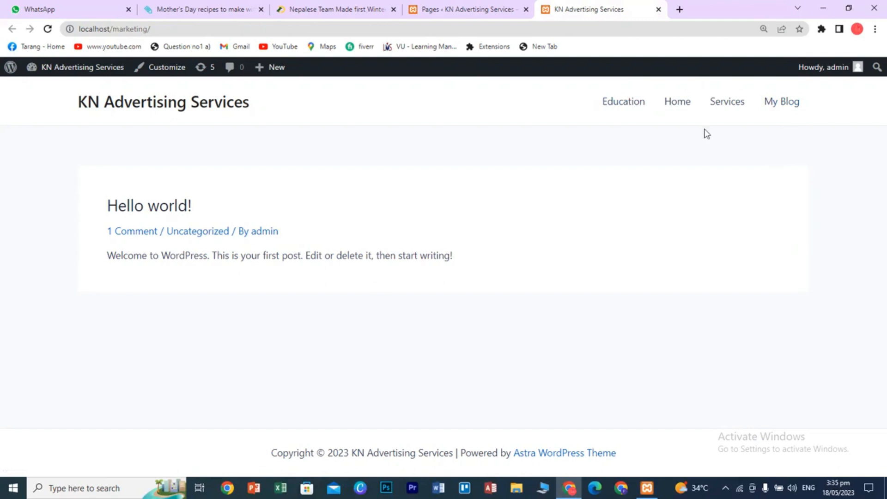
left_click(468, 9)
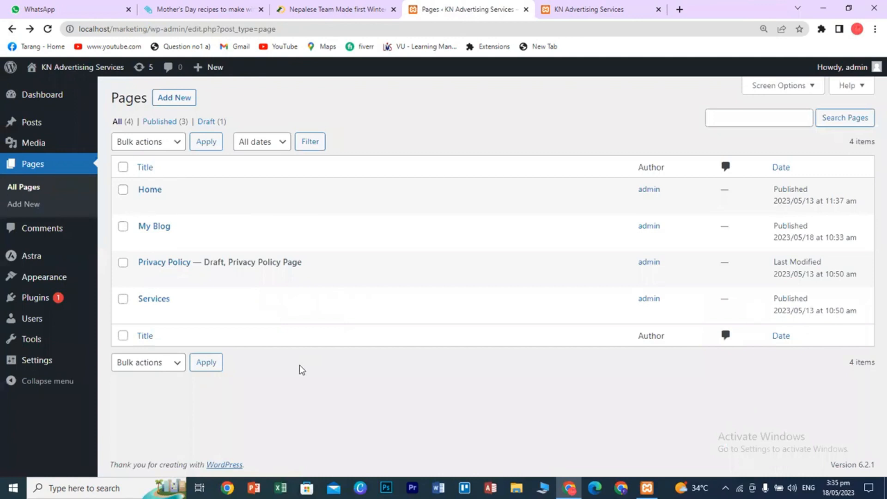
Refresh the pages list and use Quick Edit to set My Blog as the Education page's parent.
left_click(47, 29)
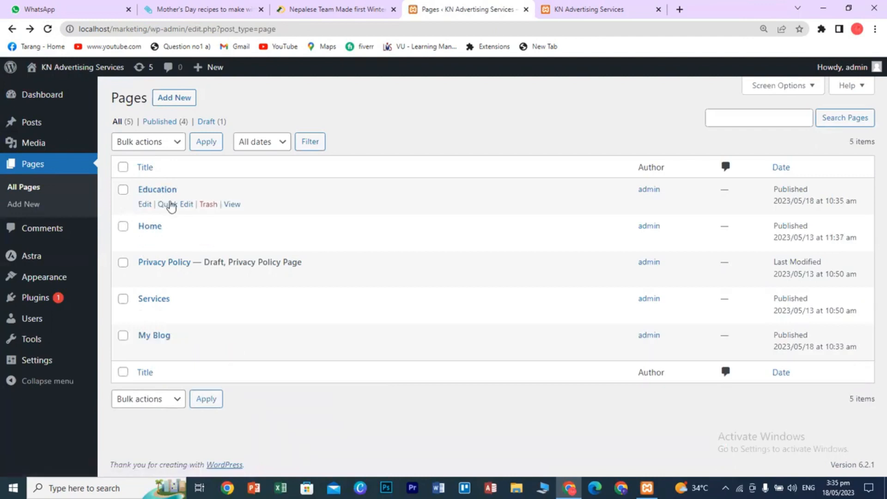
left_click(175, 204)
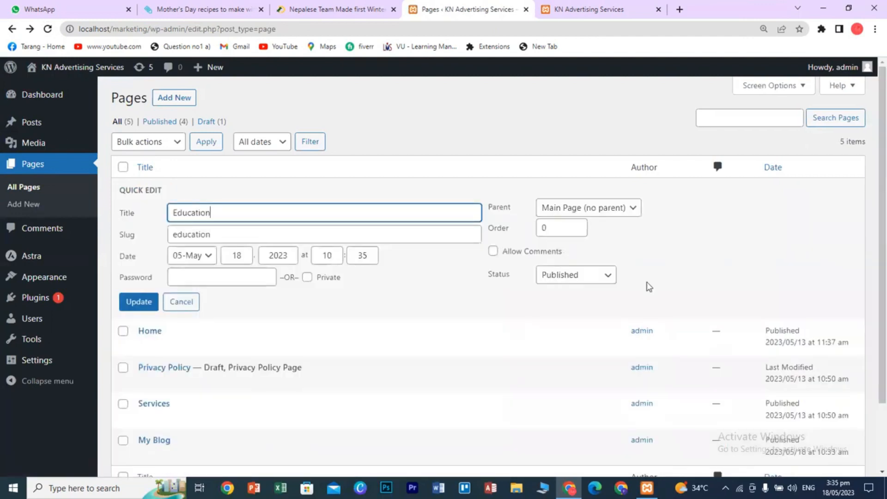
left_click(638, 215)
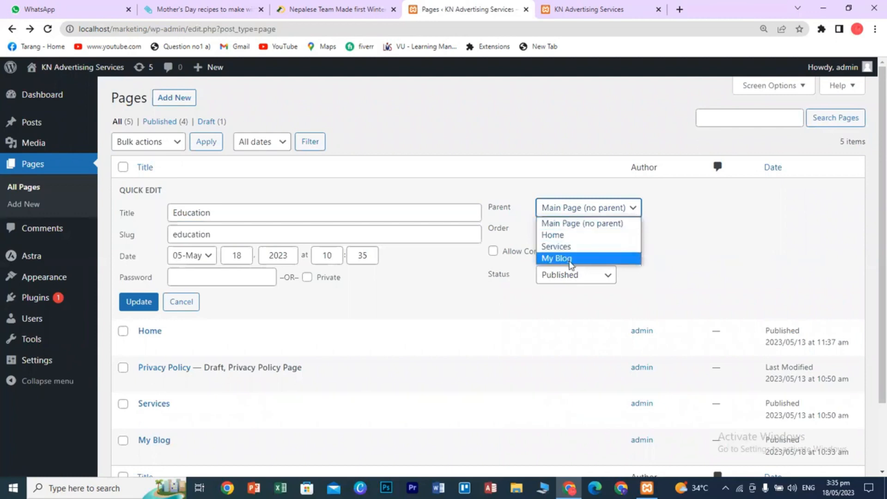
left_click(571, 262)
left_click(131, 307)
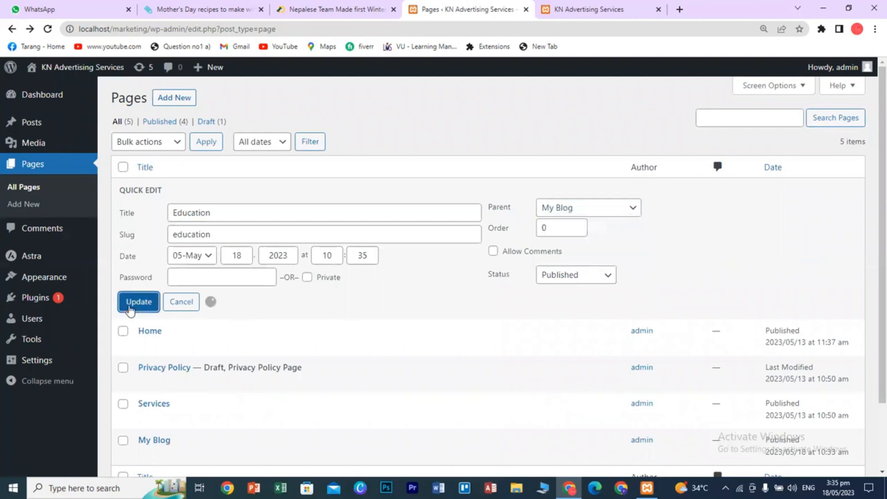
Reload the site's front page to examine the My Blog submenu, and compare it with the pages list.
left_click(548, 10)
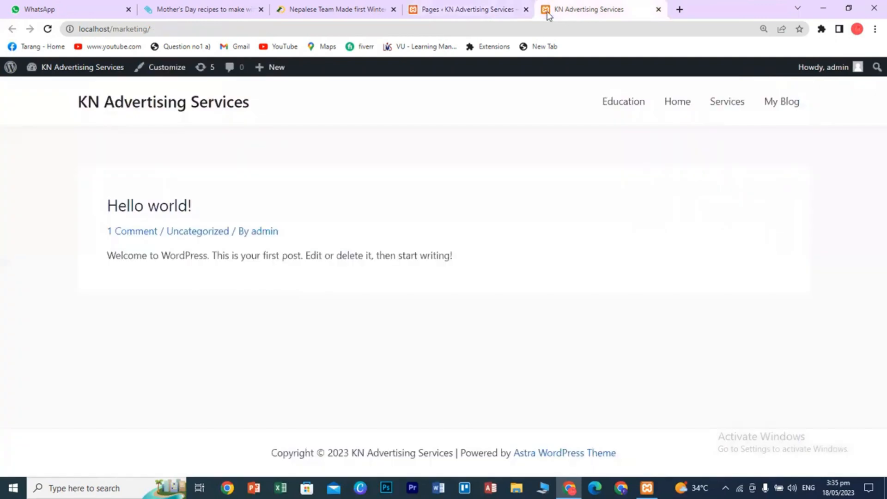
left_click(48, 29)
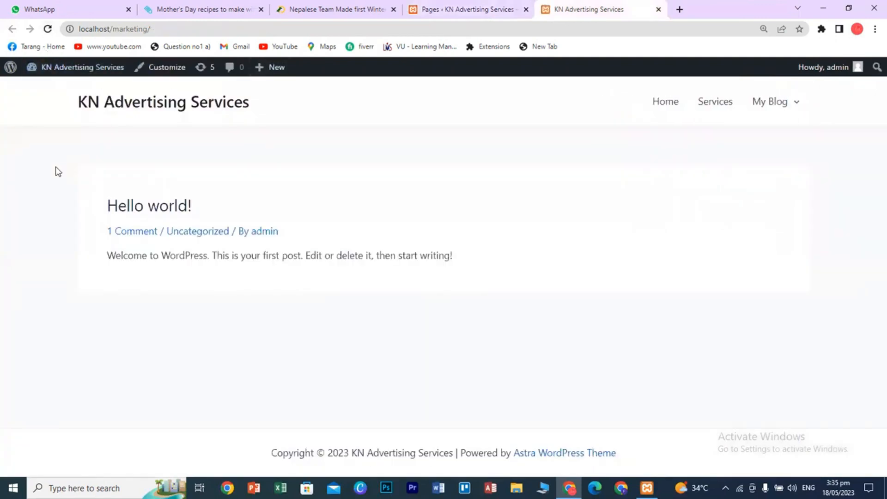
mouse_move(802, 105)
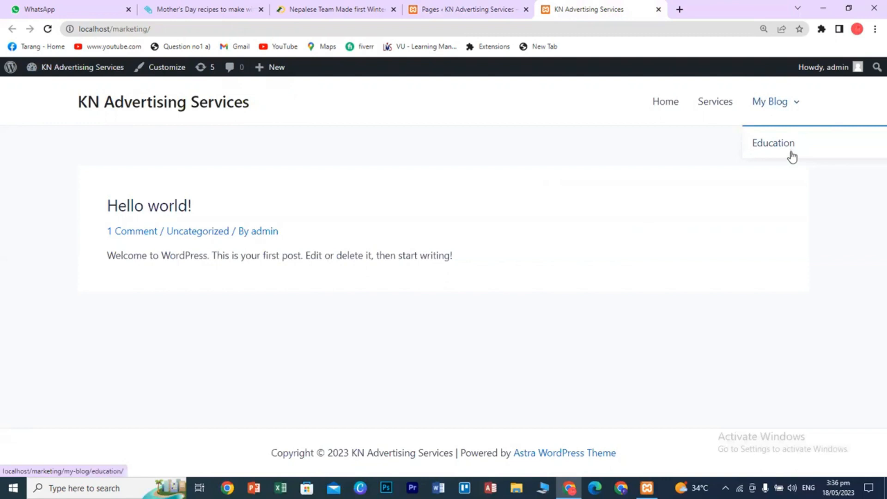
left_click(453, 8)
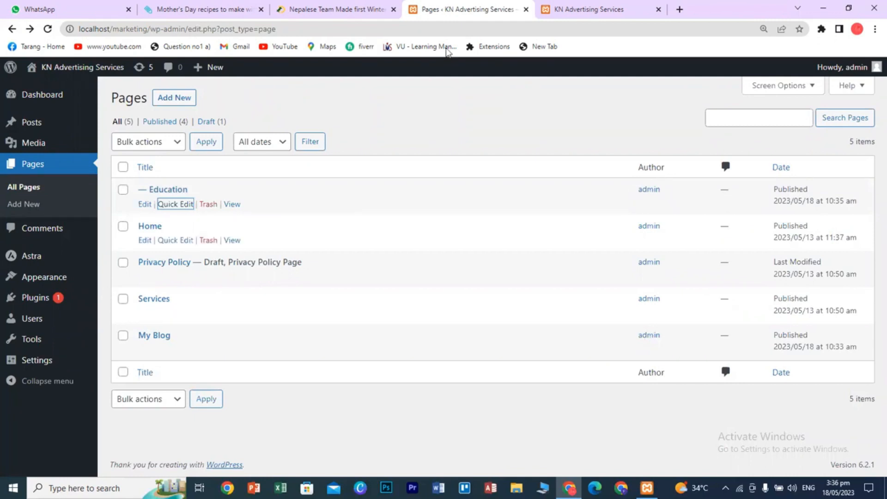
left_click(560, 9)
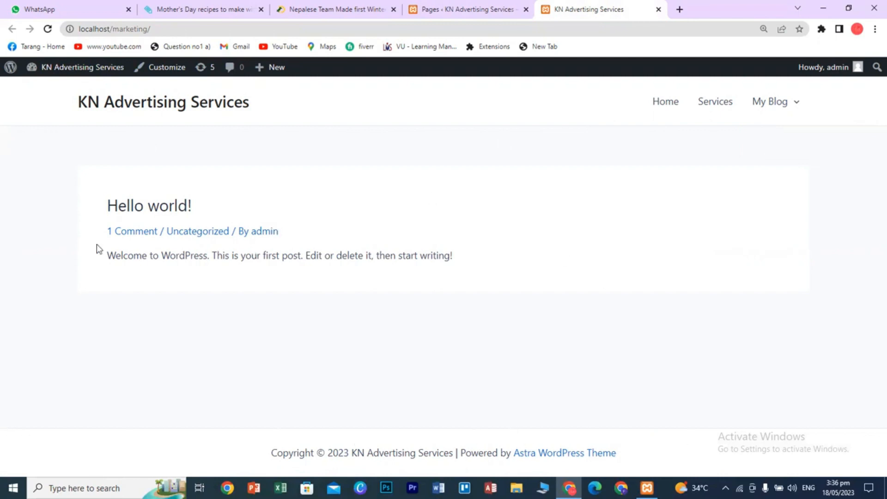
Open the site's theme customizer and set the site title in the Header Builder's Site Title & Logo settings to "Key Marketing Agency".
left_click(169, 67)
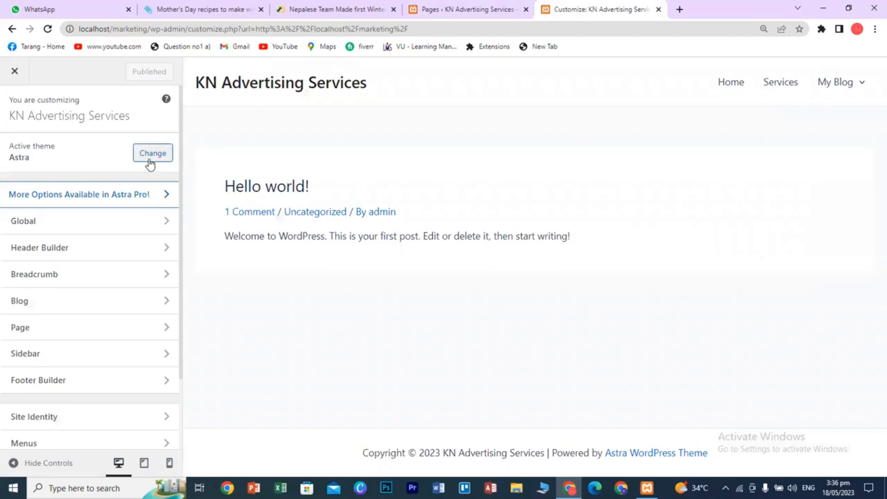
scroll(124, 336, "down", 1)
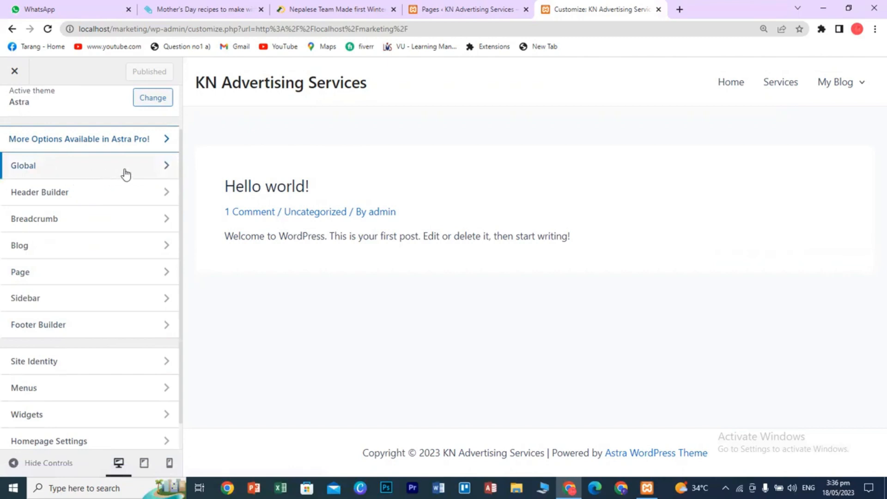
left_click(160, 202)
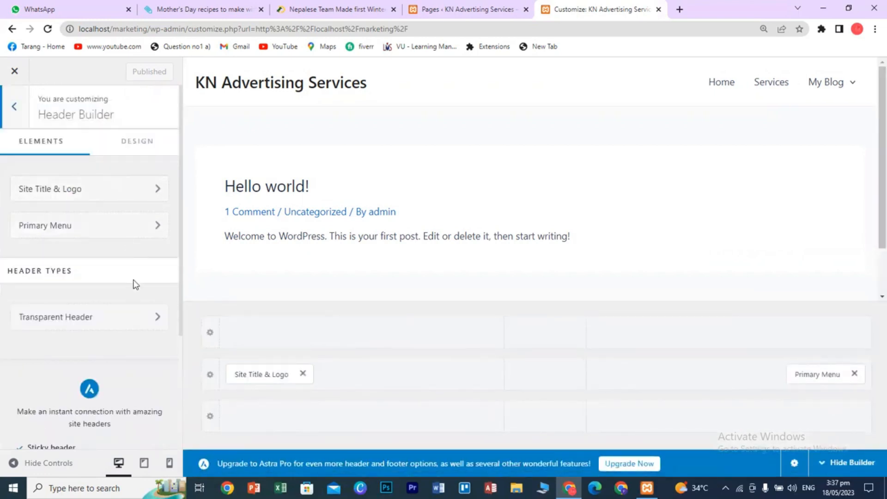
left_click(155, 194)
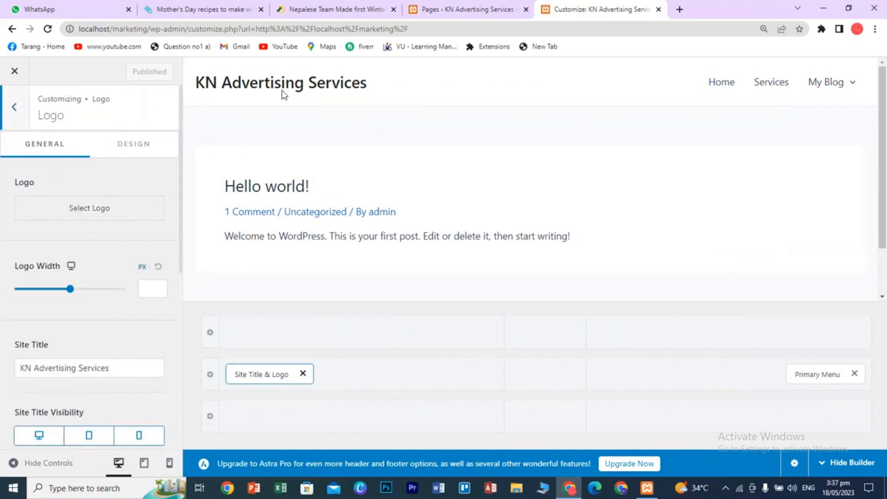
triple_click(96, 372)
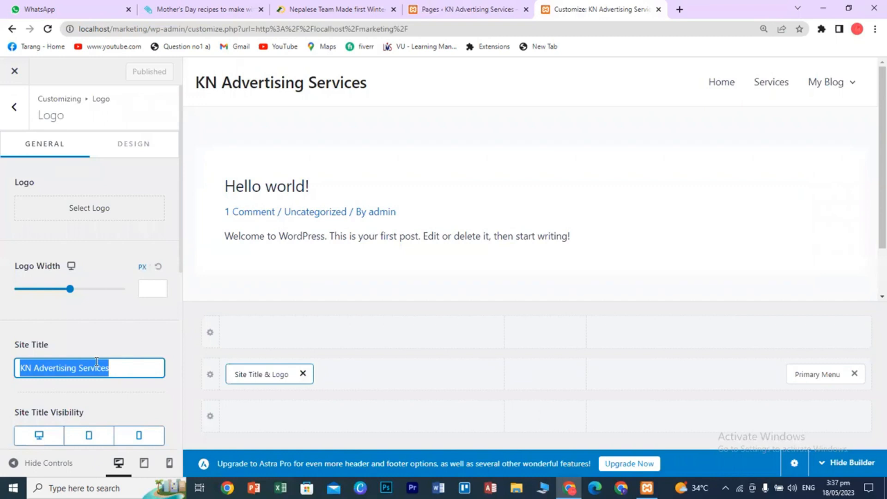
type("Marketing Agency")
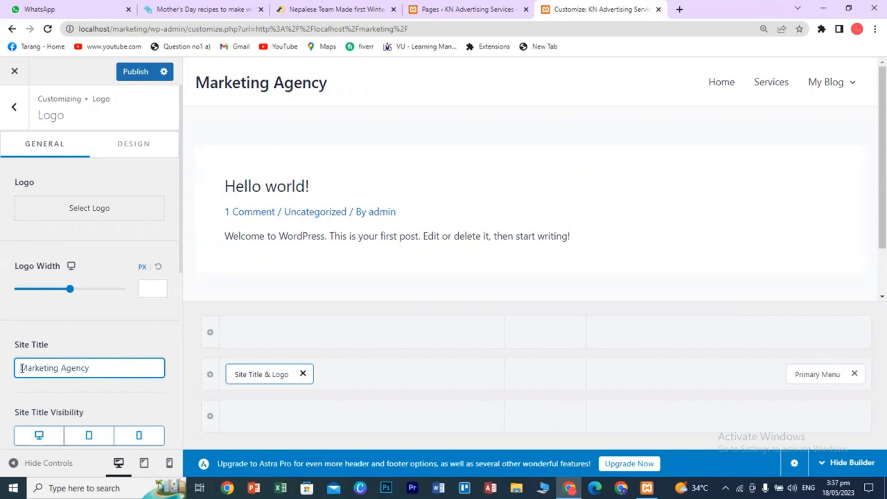
type("Key")
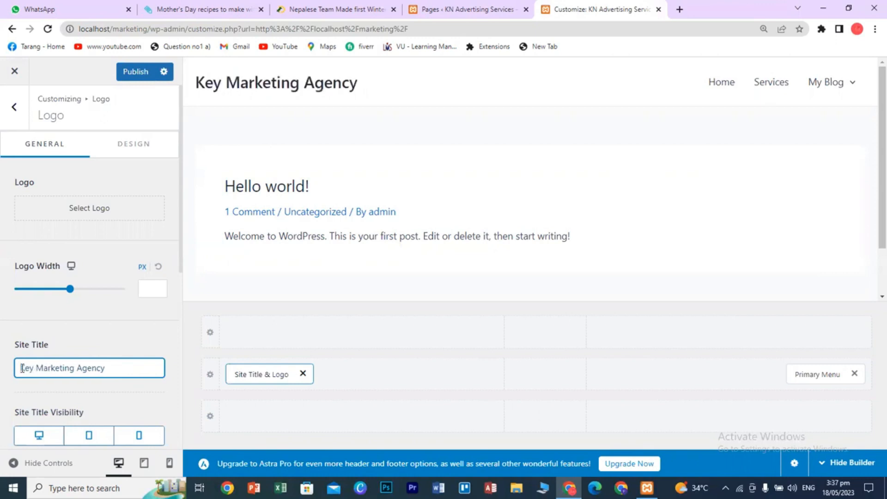
Upload the image m.png from the Downloads folder and choose it as the site logo.
left_click(82, 220)
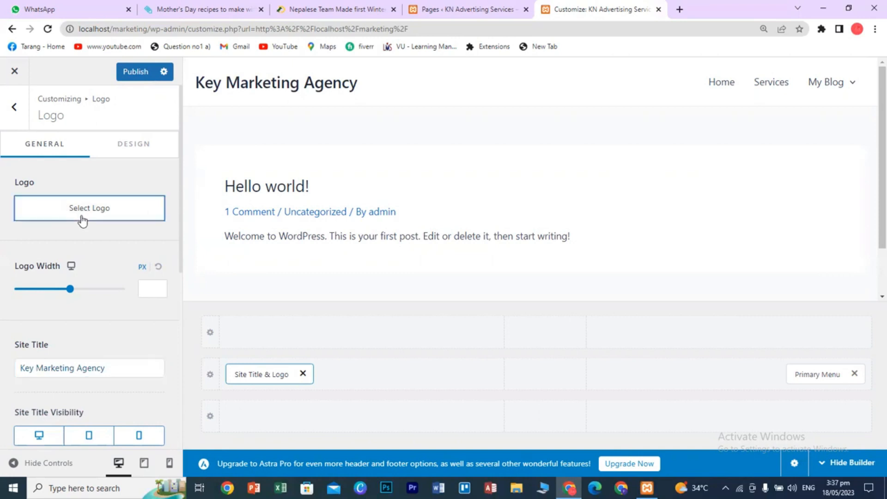
left_click(455, 283)
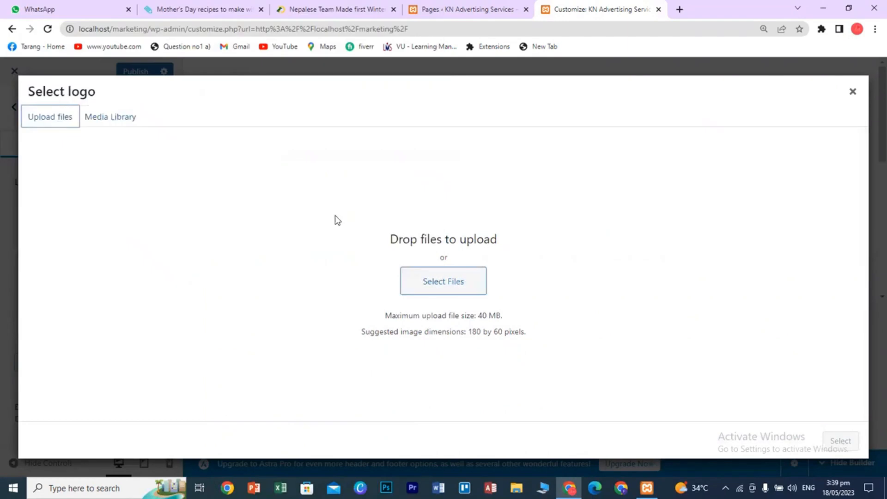
left_click(450, 292)
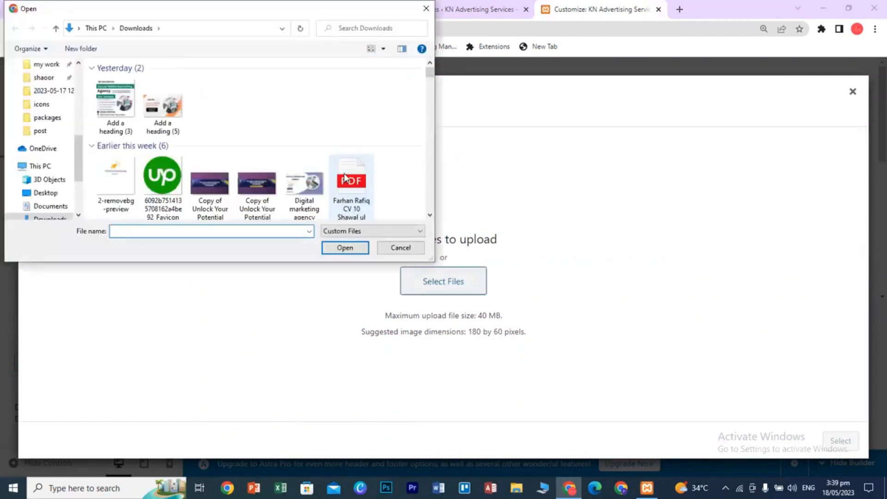
scroll(318, 181, "down", 5)
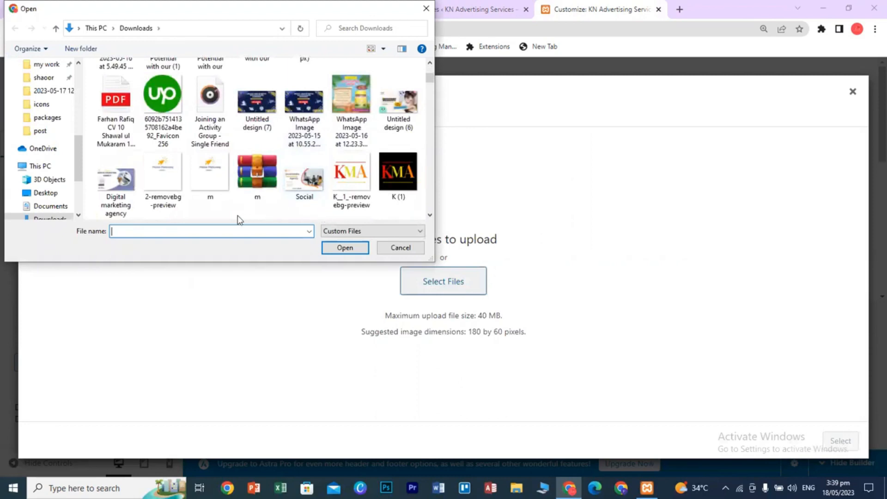
double_click(211, 180)
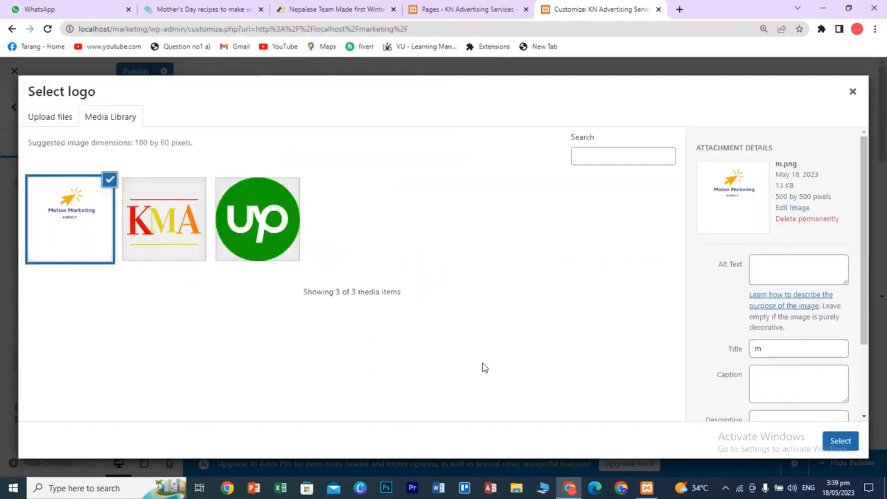
left_click(833, 443)
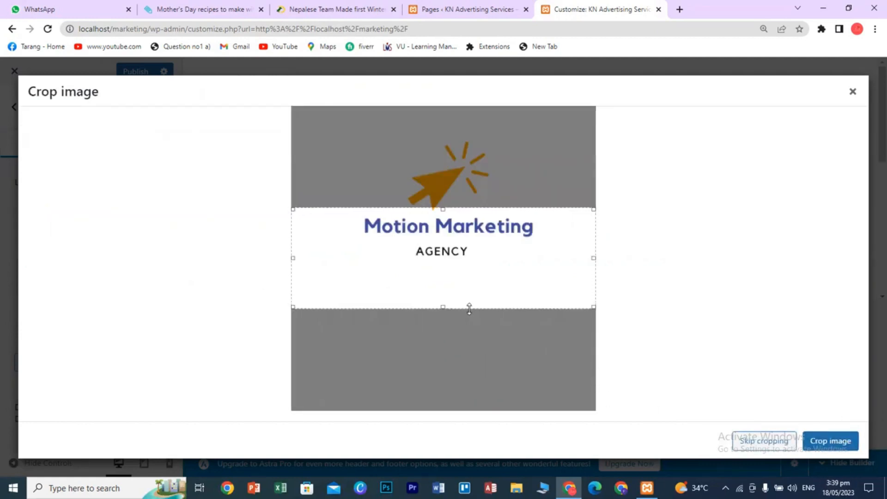
Try to crop the logo closely around the "Motion Marketing AGENCY" text, and apply the image without cropping.
left_click_drag(442, 305, 440, 258)
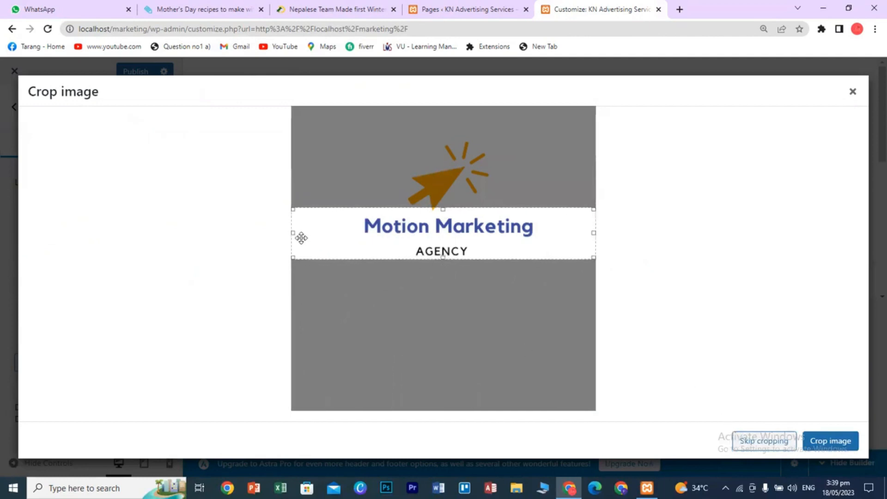
left_click_drag(295, 234, 345, 234)
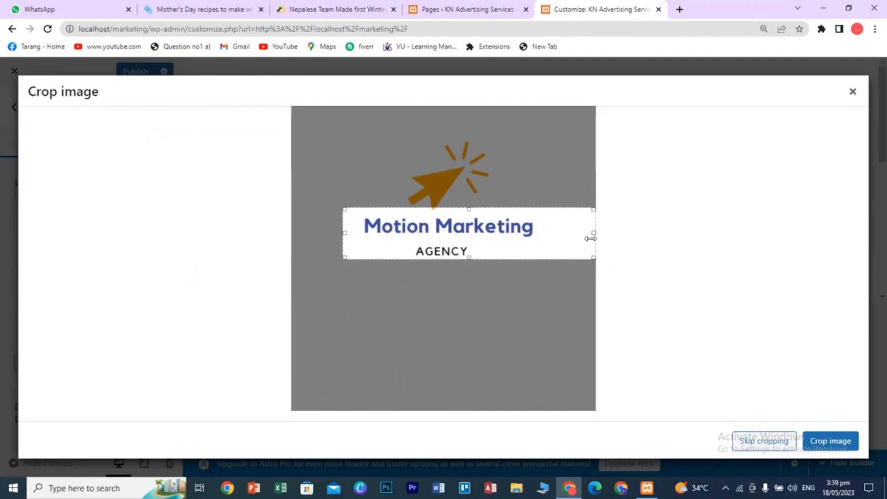
left_click_drag(593, 235, 537, 234)
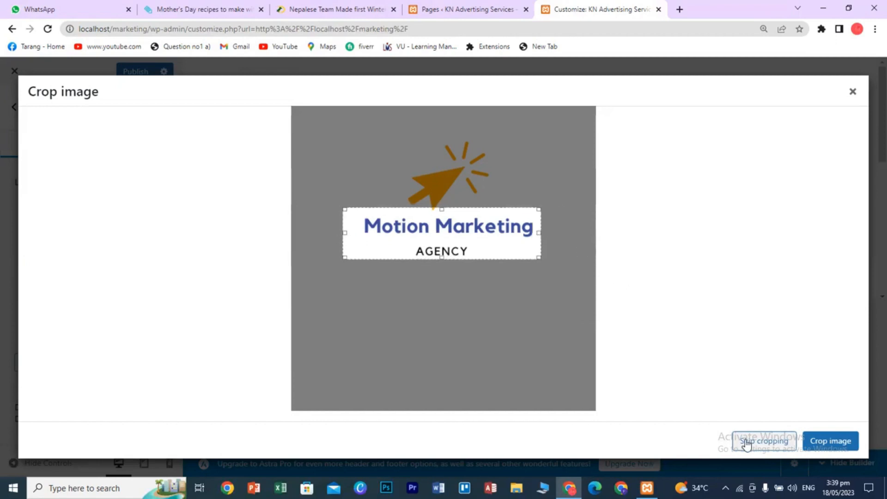
left_click(821, 445)
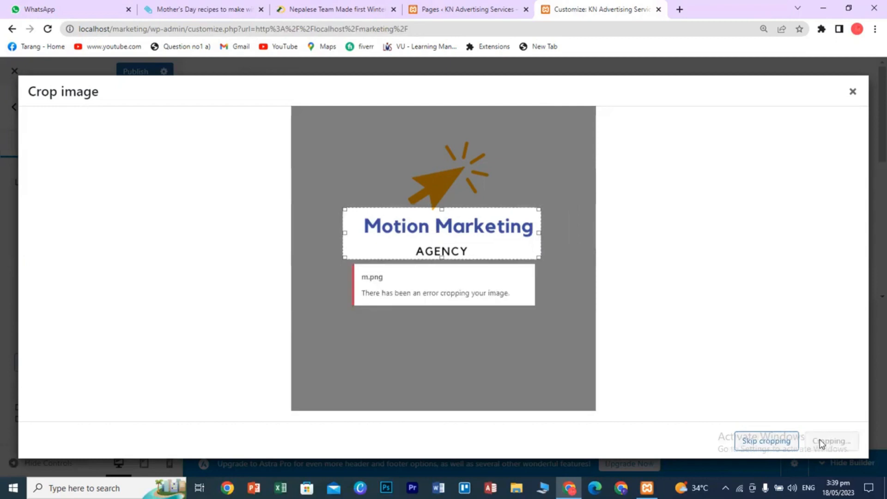
left_click(776, 437)
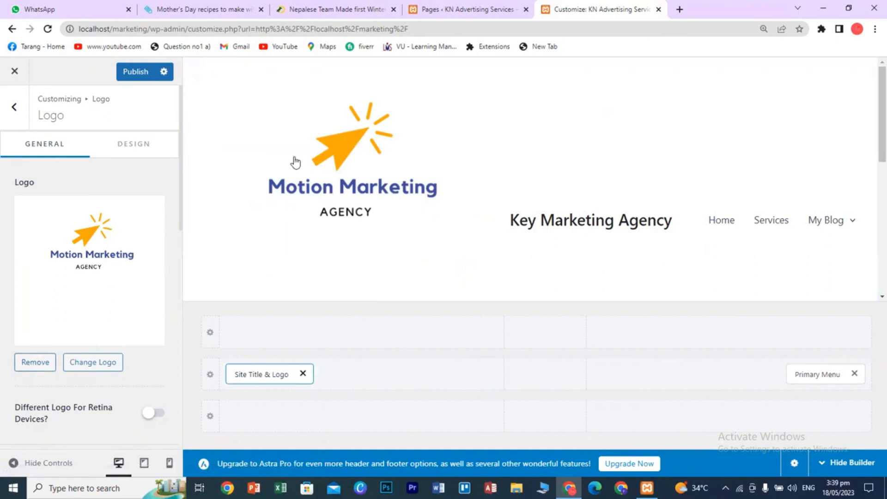
left_click(678, 9)
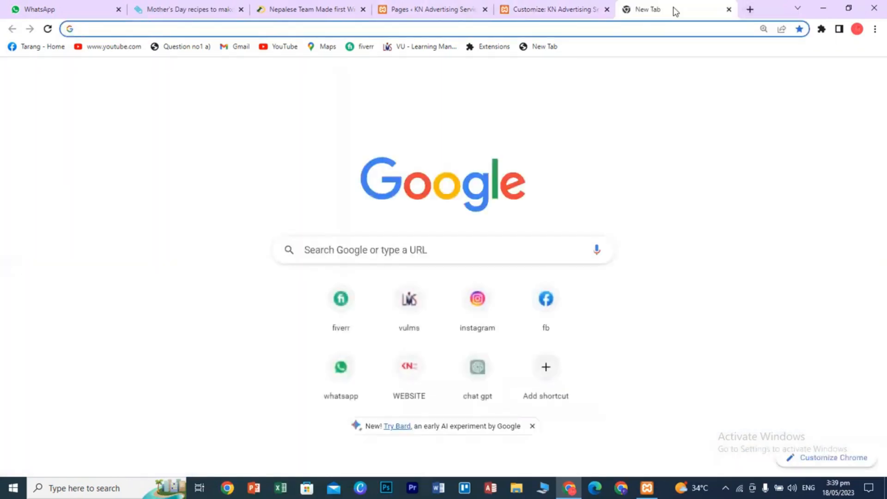
type("re")
key("Return")
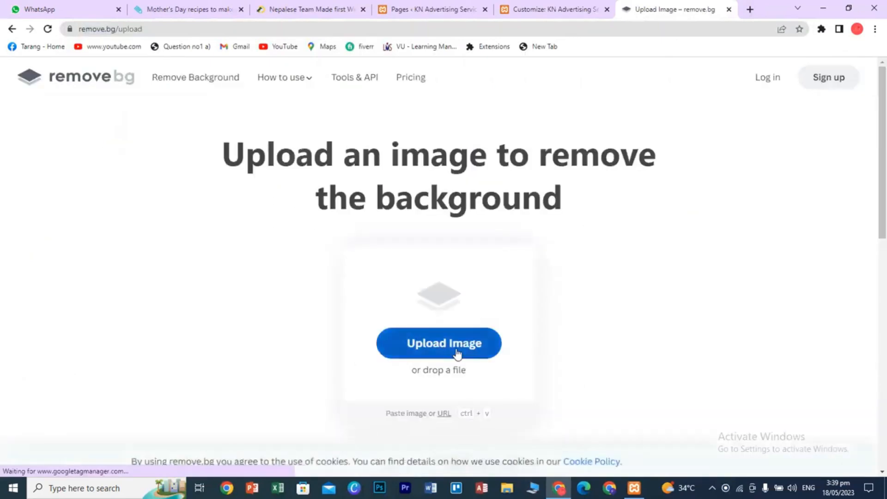
left_click(455, 346)
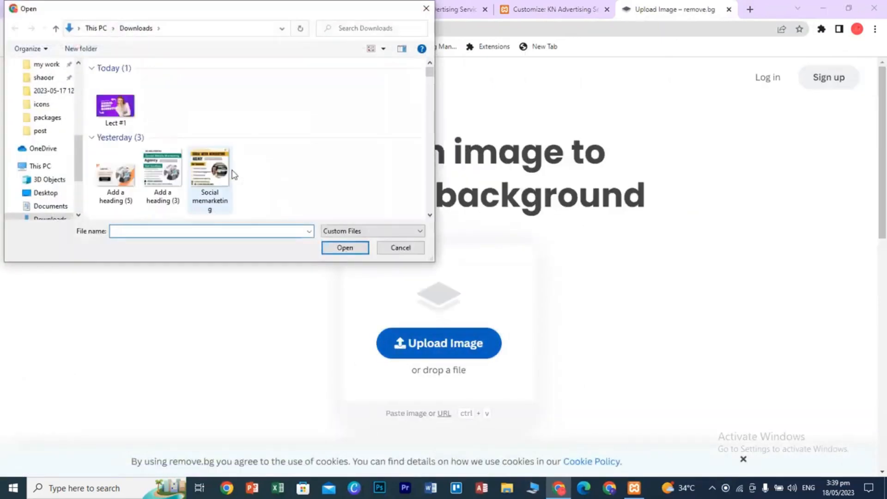
scroll(287, 166, "down", 4)
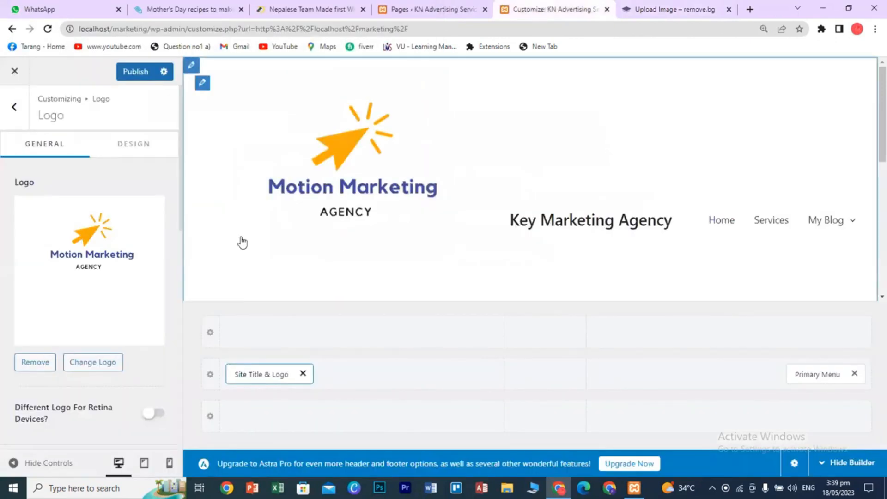
Remove the current logo, upload 2-removebg-preview.png from the Downloads folder, and apply it as the site logo without cropping.
left_click(40, 365)
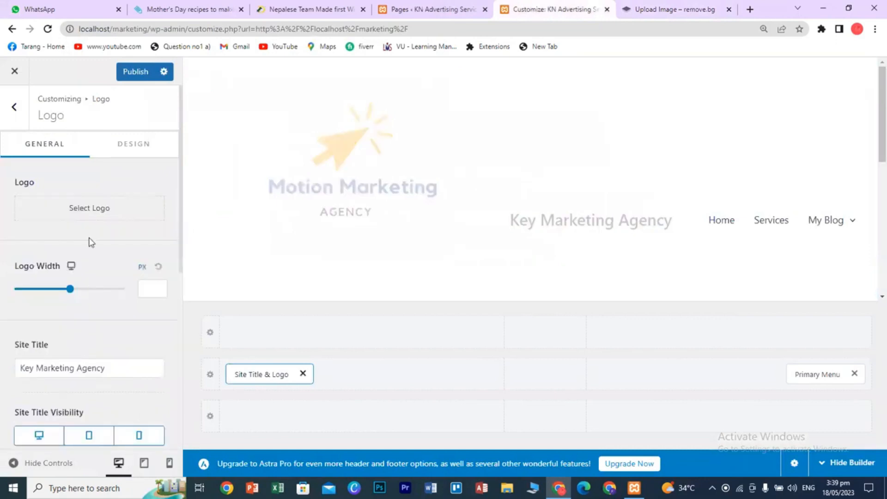
left_click(88, 209)
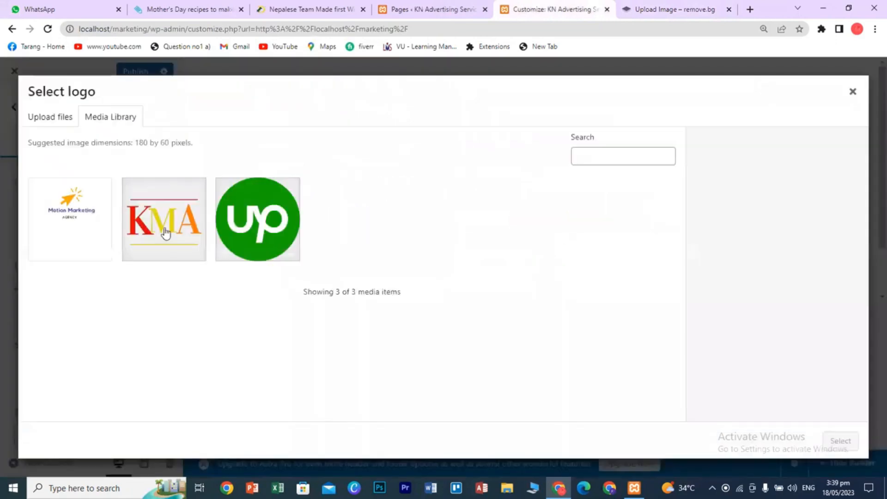
left_click(50, 118)
left_click(425, 276)
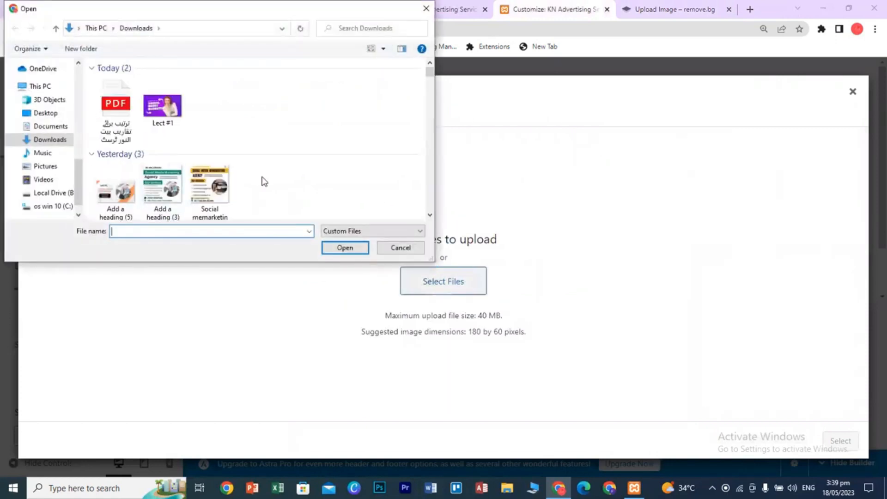
scroll(308, 179, "down", 4)
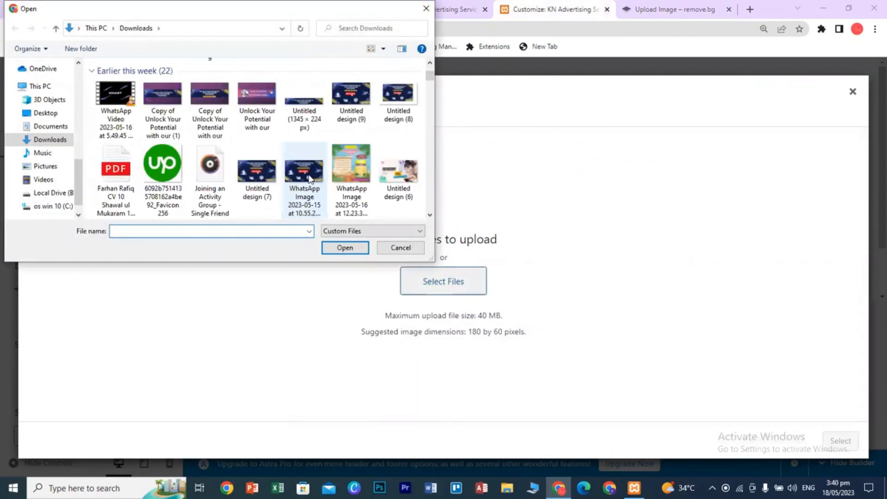
scroll(310, 179, "down", 3)
double_click(162, 175)
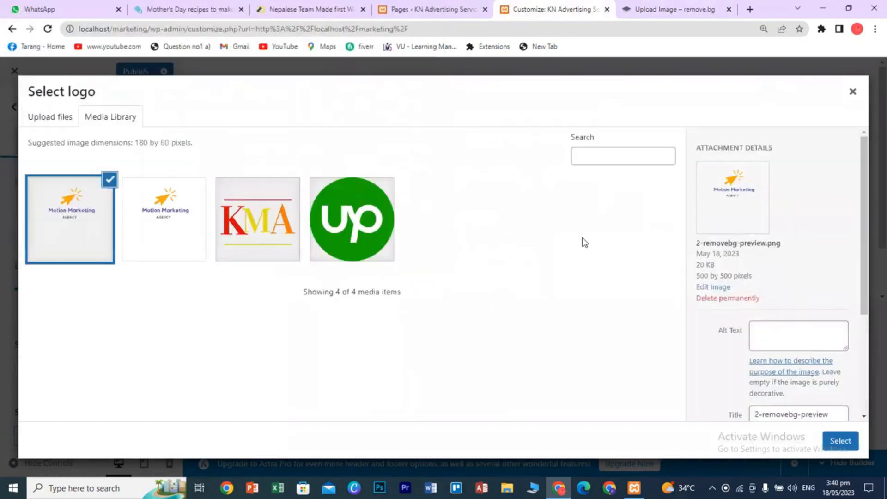
left_click(825, 446)
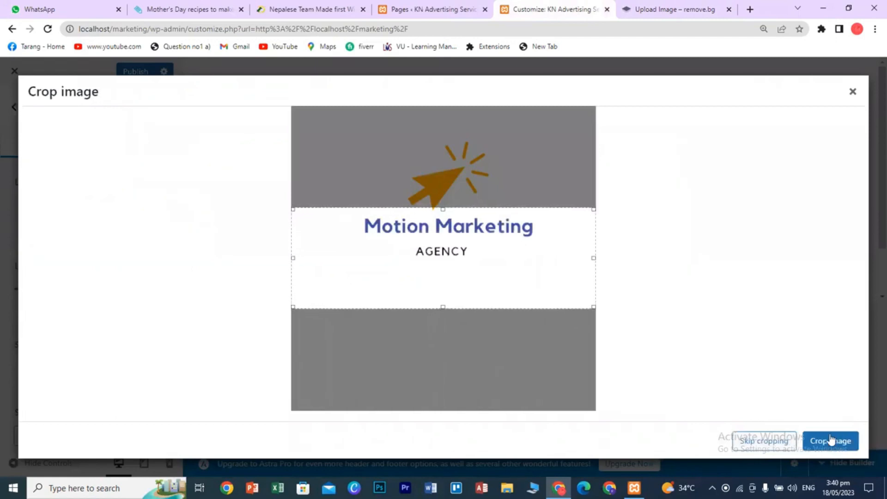
left_click(781, 442)
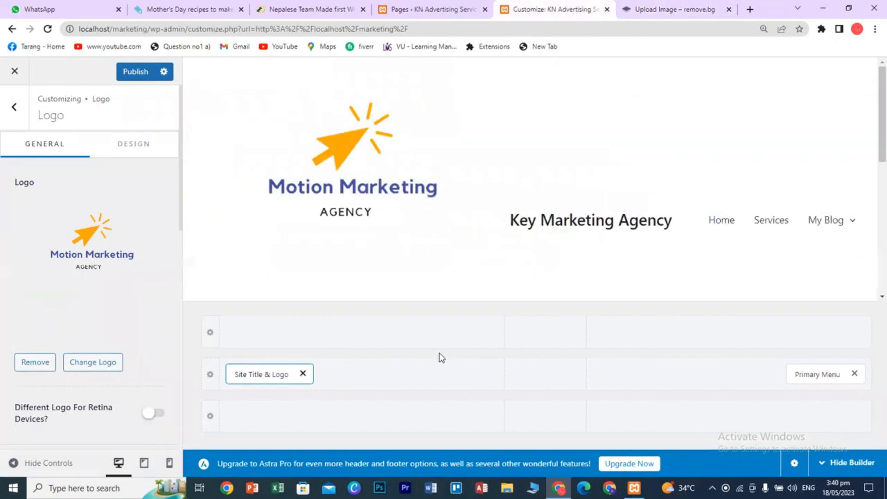
Turn off the site title's visibility on desktop, tablet and mobile.
scroll(114, 304, "down", 3)
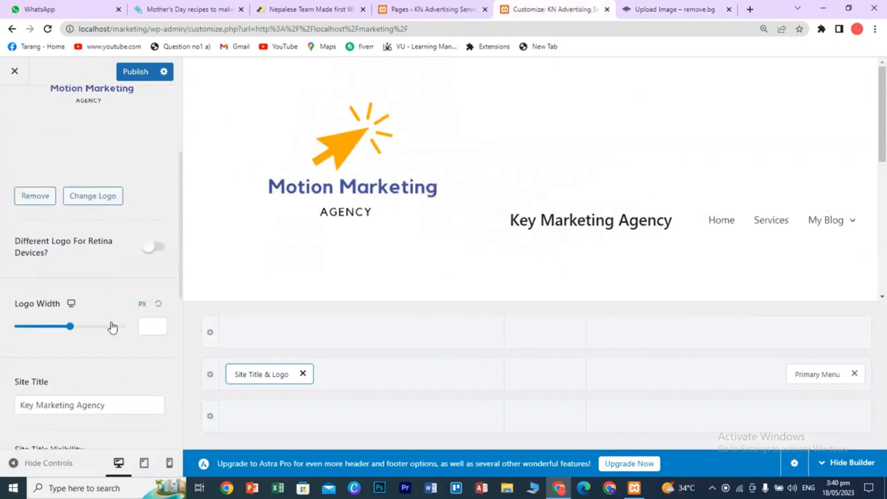
scroll(114, 327, "down", 2)
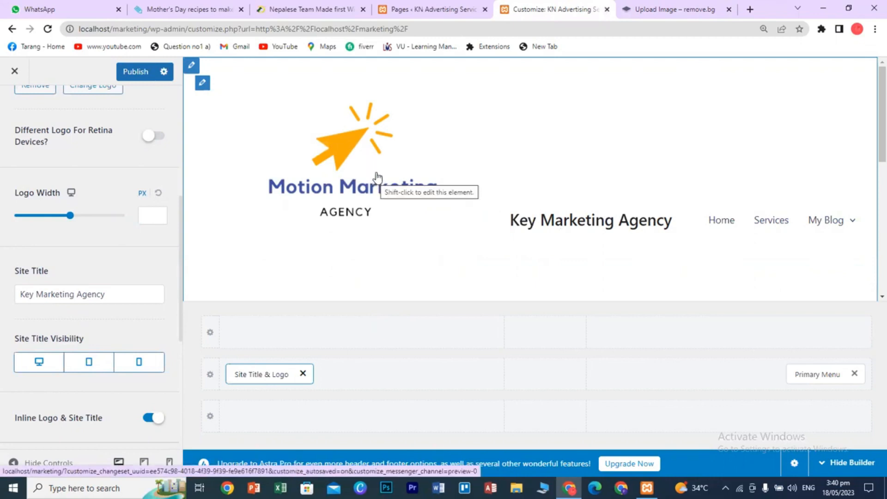
scroll(111, 298, "down", 2)
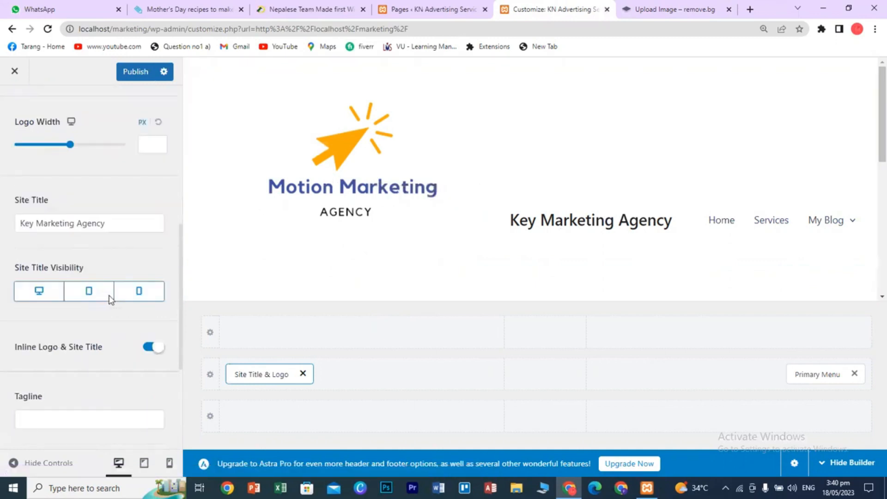
scroll(111, 299, "down", 1)
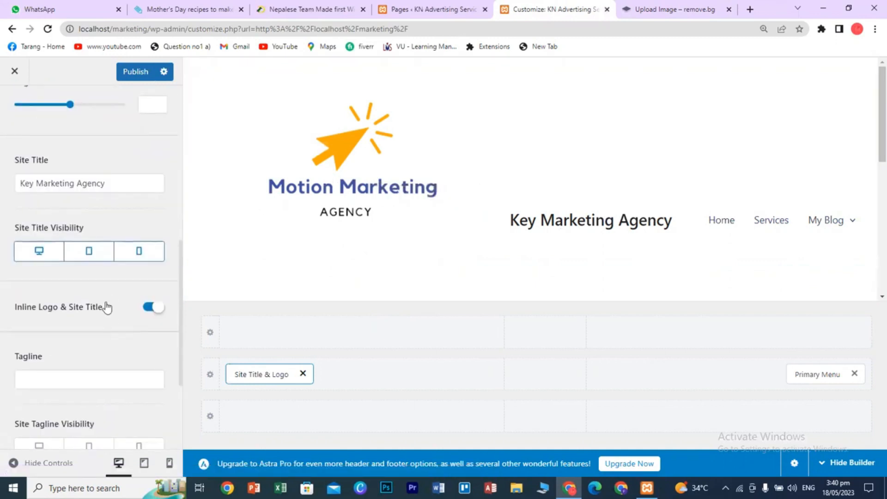
left_click(40, 255)
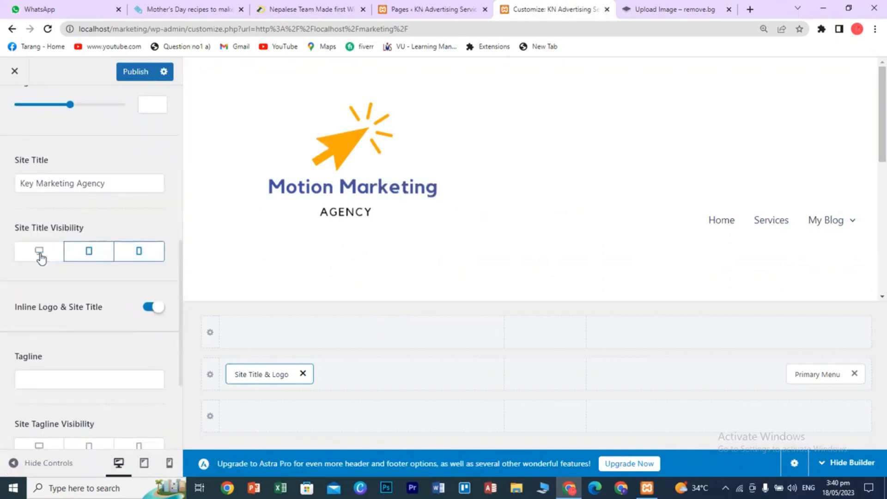
left_click(136, 252)
left_click(87, 252)
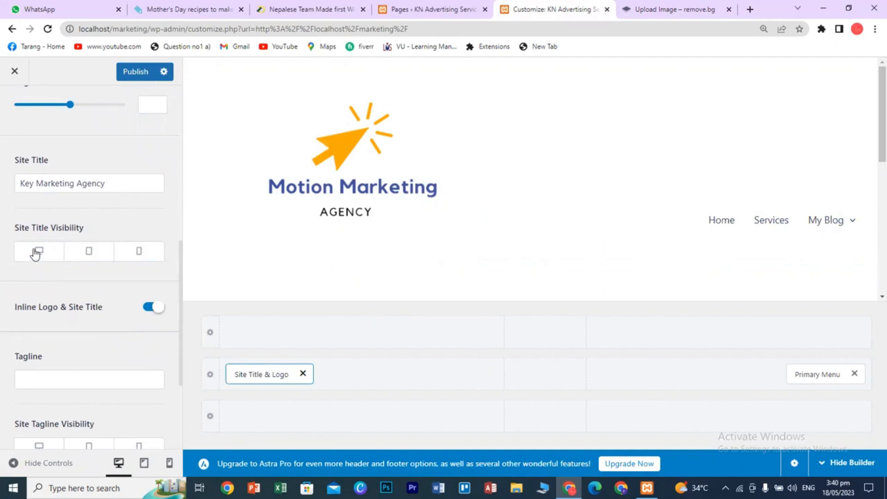
Turn on the site title's visibility for desktop, and toggle Inline Logo & Site Title off and back on to compare layouts.
left_click(36, 253)
scroll(79, 347, "down", 3)
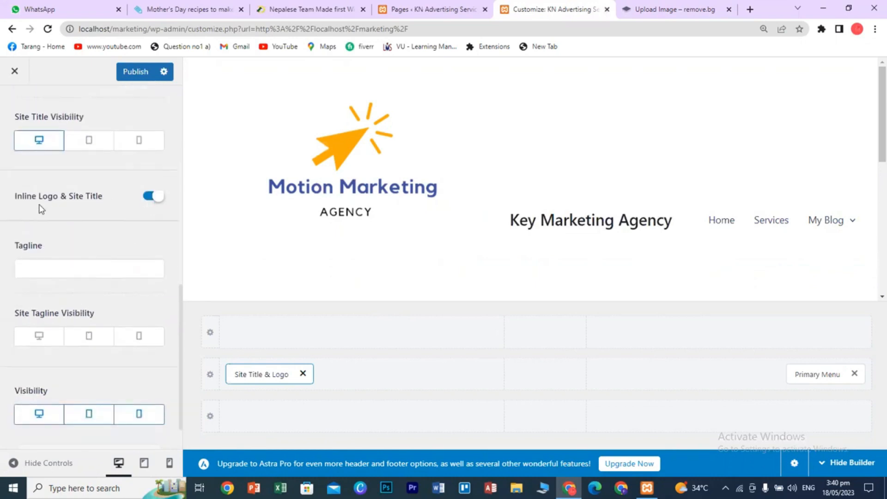
left_click(149, 199)
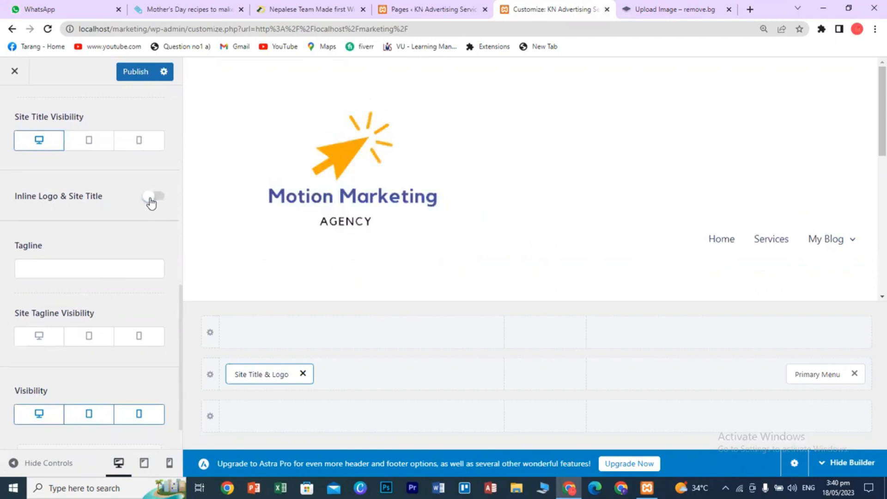
left_click(150, 199)
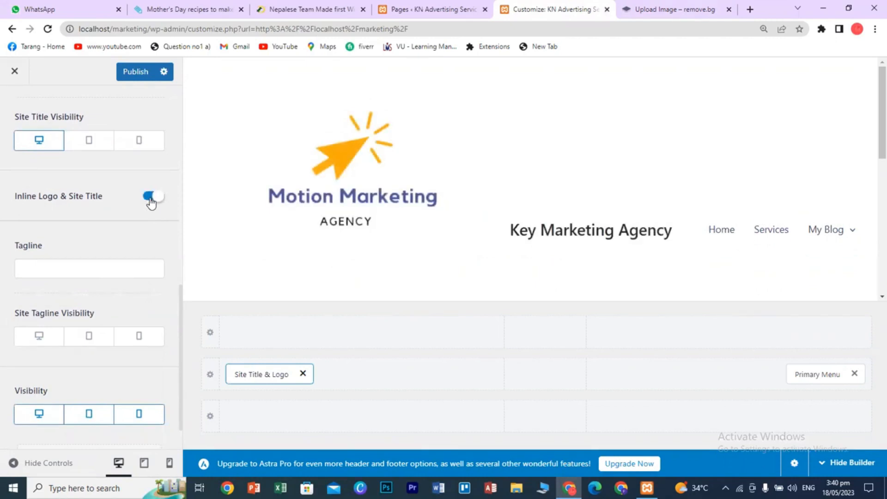
left_click(150, 199)
left_click(151, 198)
Try a site tagline beginning with "Digital", and clear the tagline again.
scroll(107, 337, "down", 1)
left_click(86, 226)
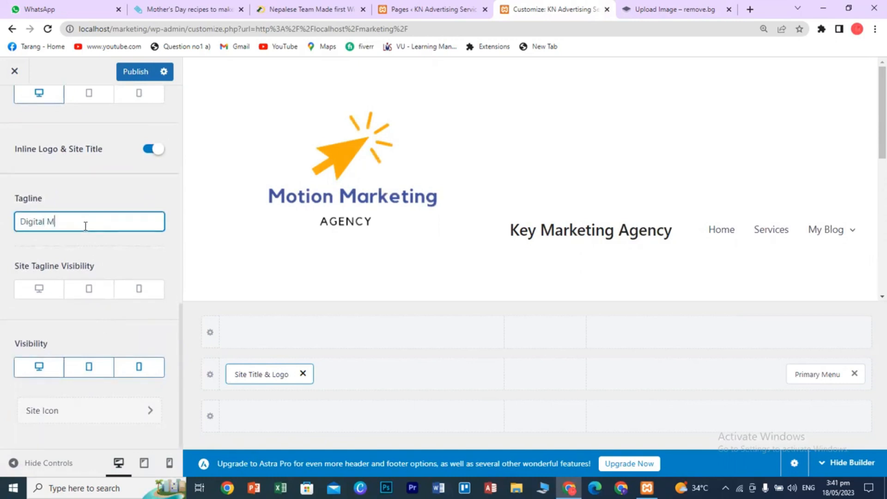
type("Digital Markeint s")
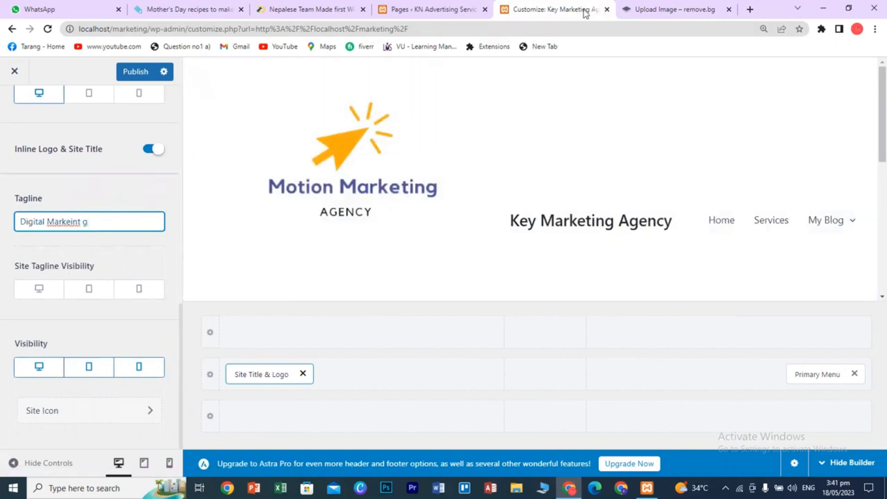
triple_click(69, 224)
key("BackSpace")
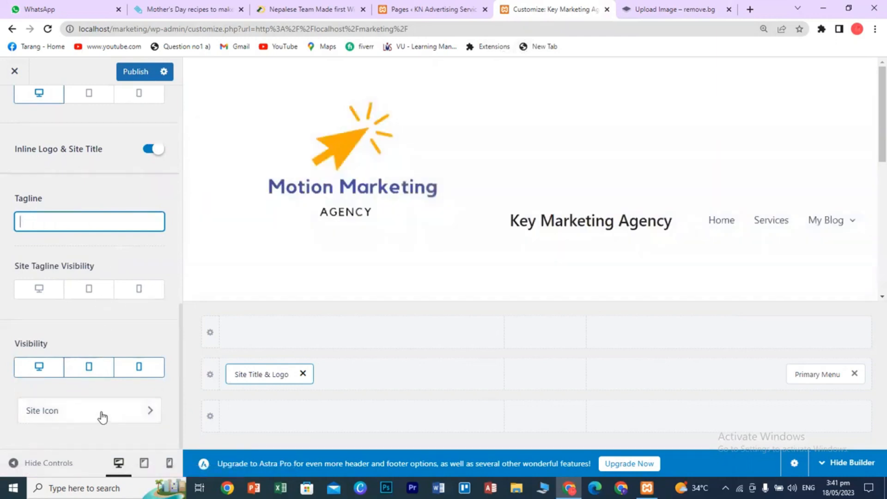
Set the green "up" image from the Media Library as the site icon without cropping it.
left_click(153, 416)
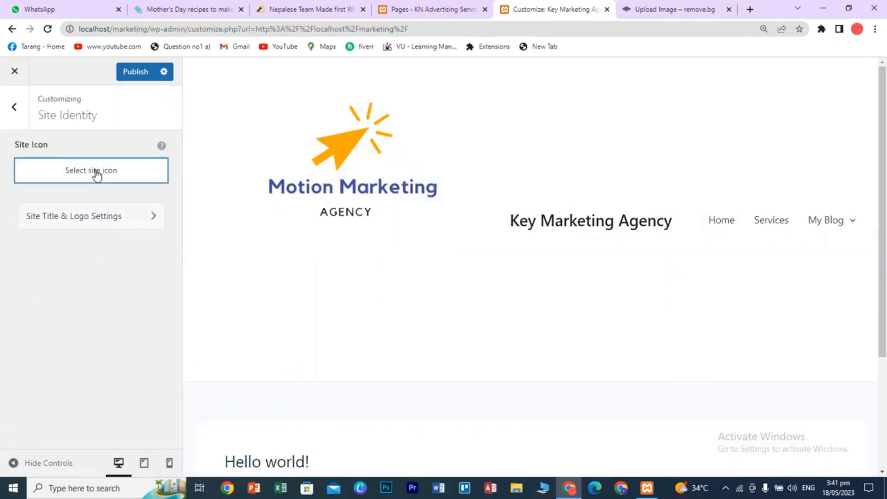
left_click(97, 175)
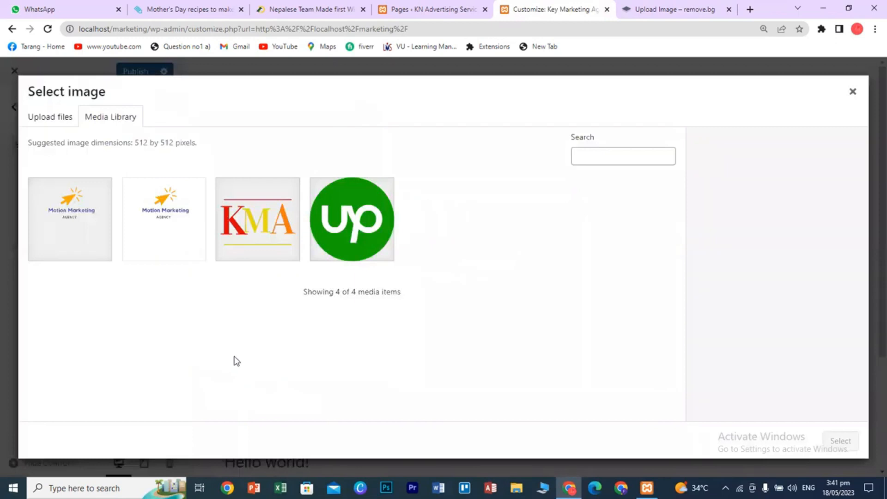
left_click(344, 253)
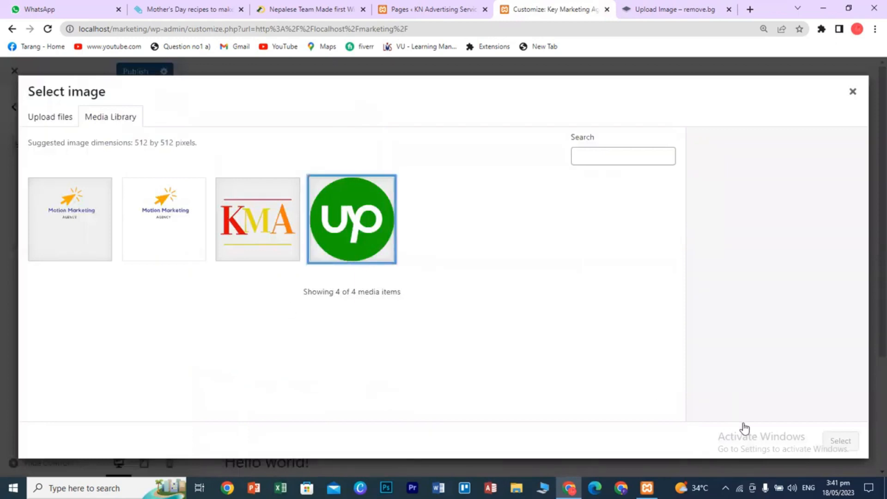
left_click(841, 442)
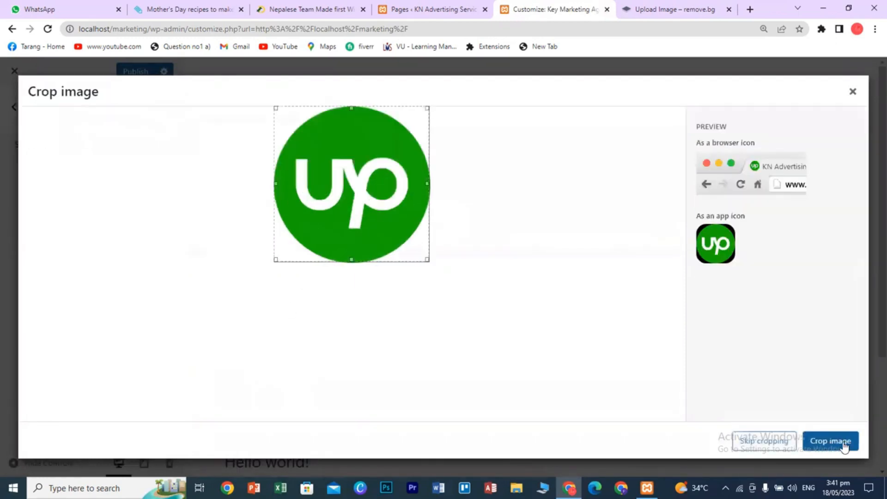
left_click(757, 441)
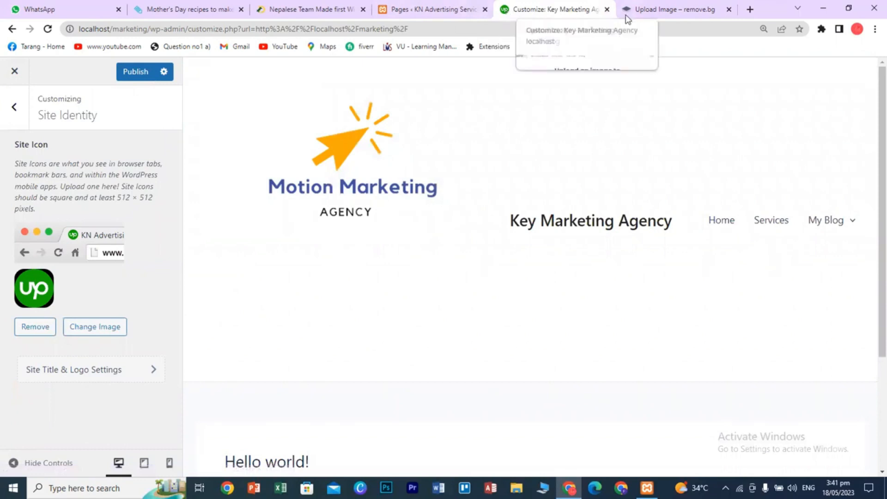
Open knadvertisingagency.com in a new browser tab to examine its site icon, and return to the customizer.
left_click(750, 11)
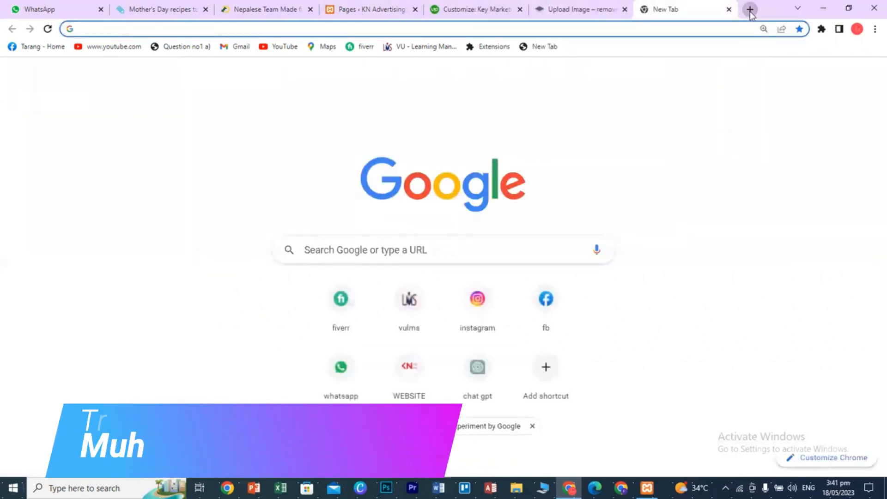
type("k")
key("Return")
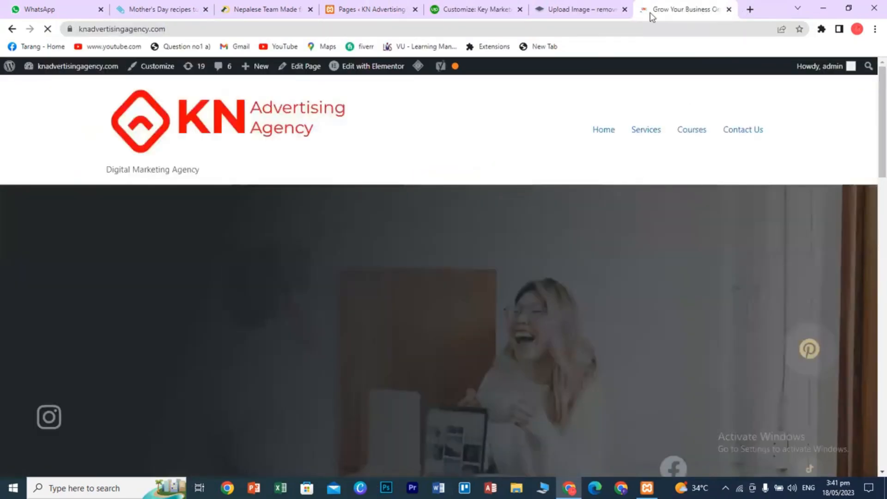
left_click(490, 18)
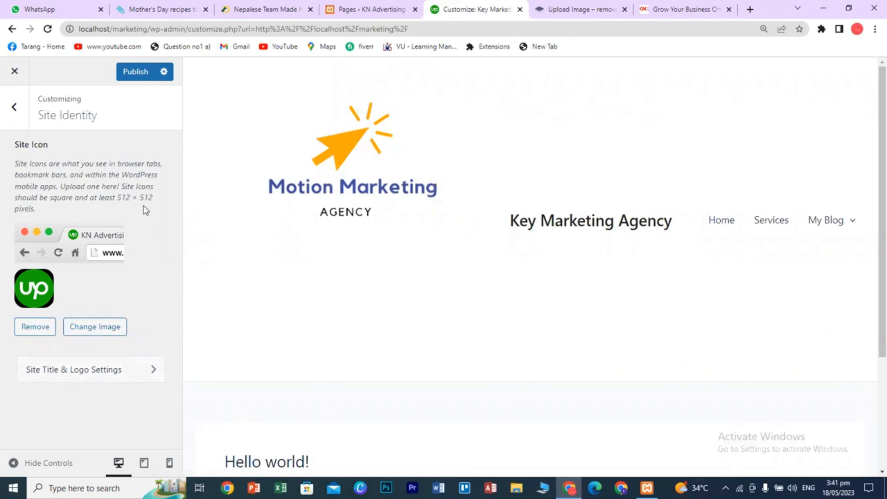
Set the height of the Above Header row to 30 px in the Header Builder.
left_click(19, 111)
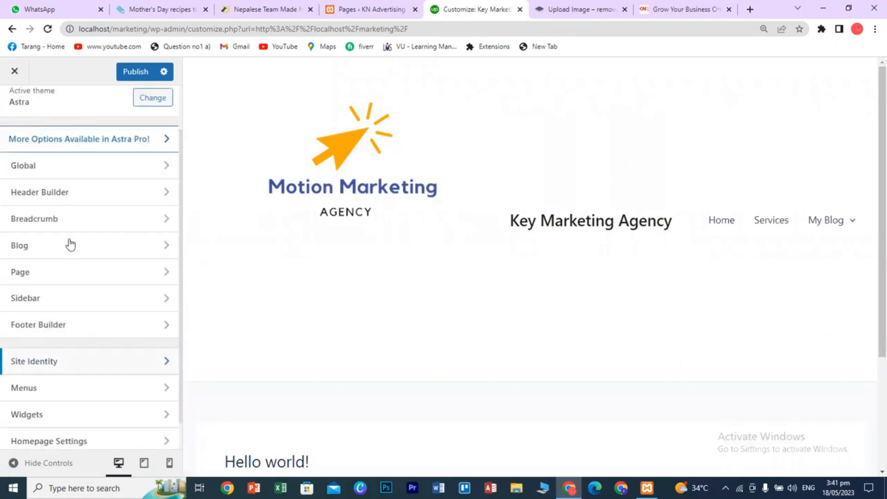
scroll(94, 341, "up", 2)
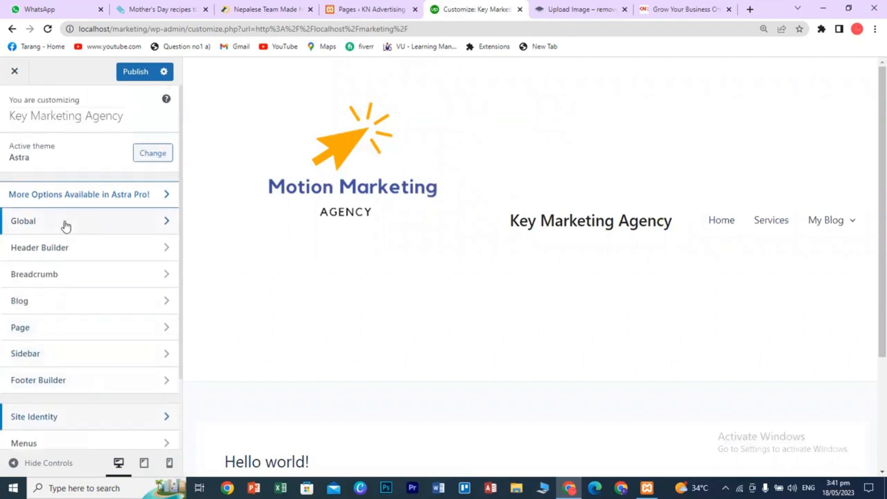
left_click(65, 258)
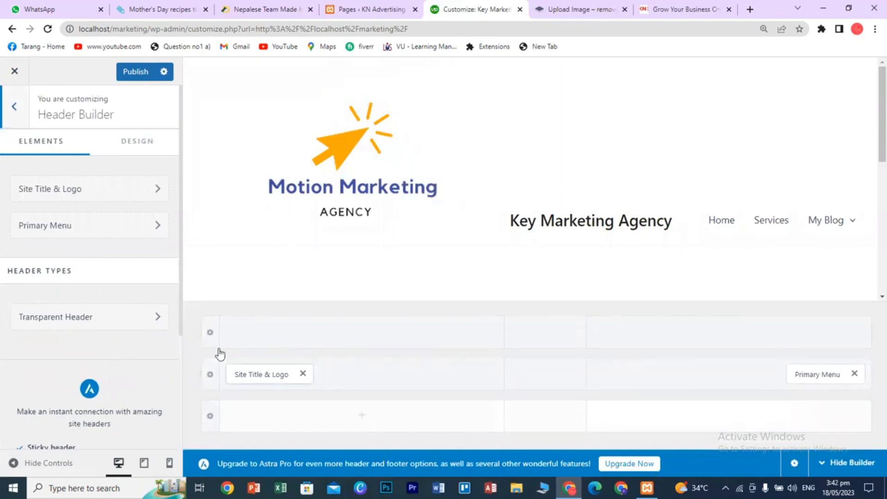
left_click(210, 332)
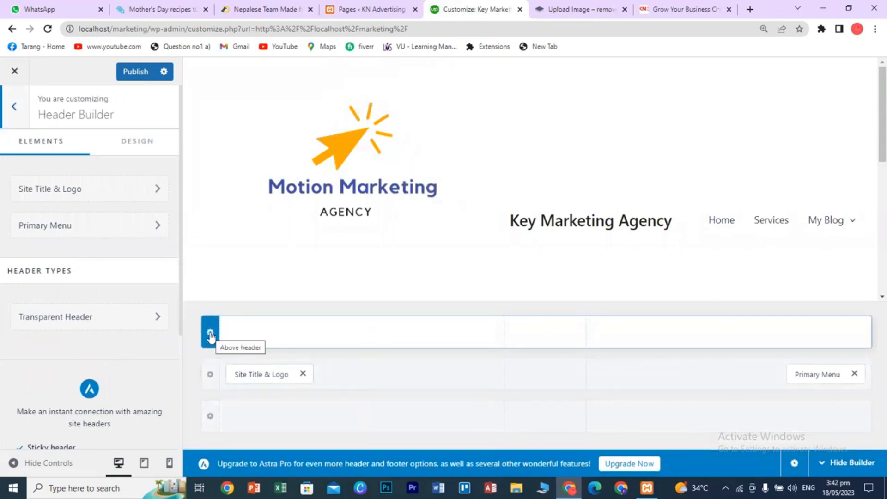
left_click(211, 334)
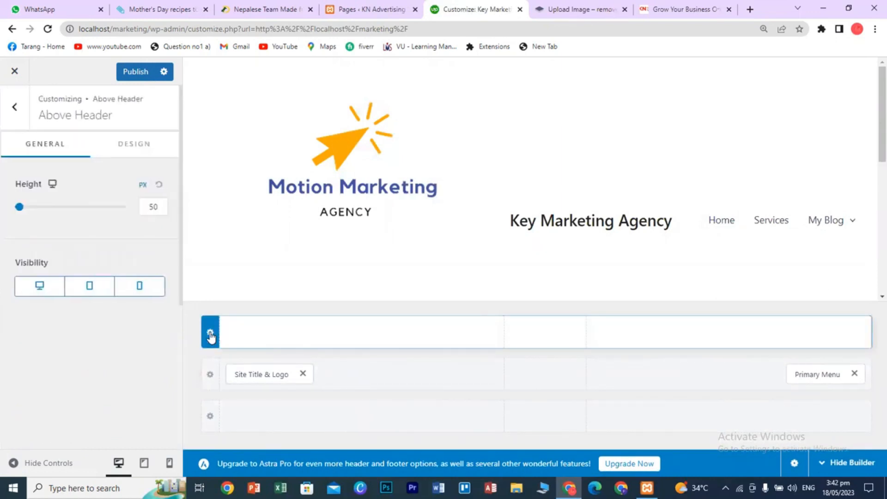
mouse_move(19, 206)
left_mouse_down()
mouse_move(50, 208)
mouse_move(14, 208)
left_mouse_up()
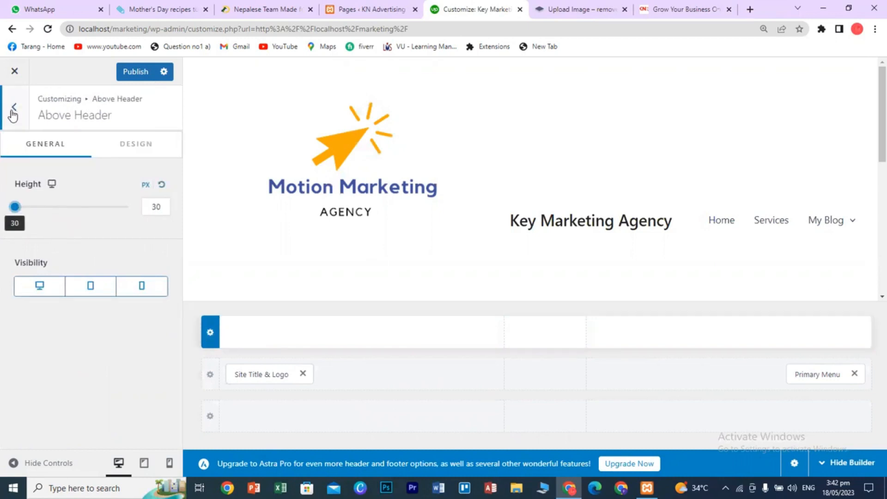
left_click(13, 114)
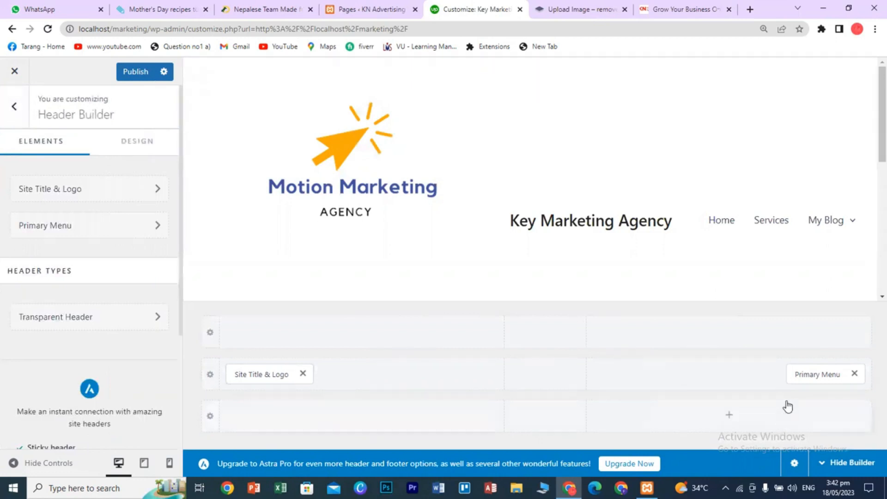
Open the Primary Menu settings, and visit the live marketing site to compare its header with the customizer preview.
left_click(809, 372)
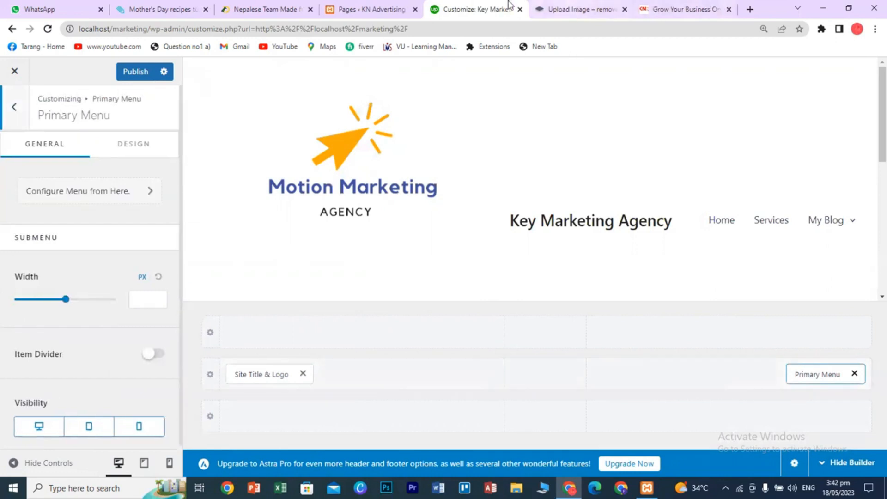
left_click(364, 7)
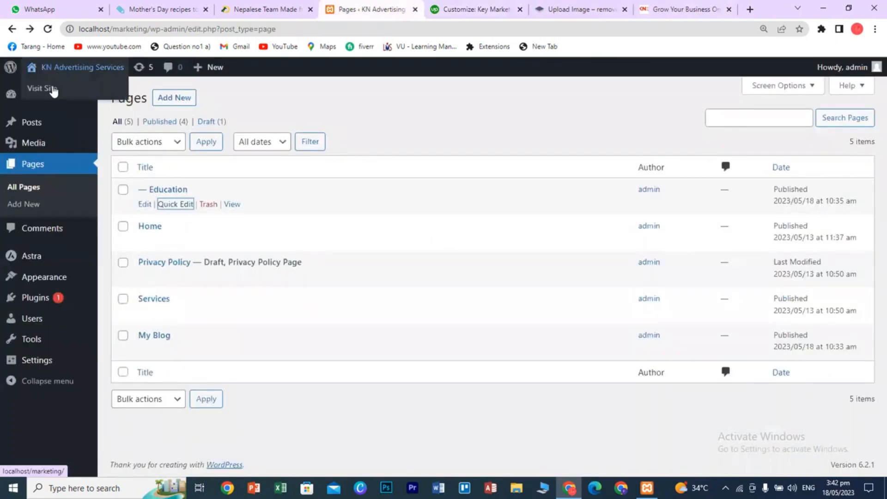
left_click(51, 90)
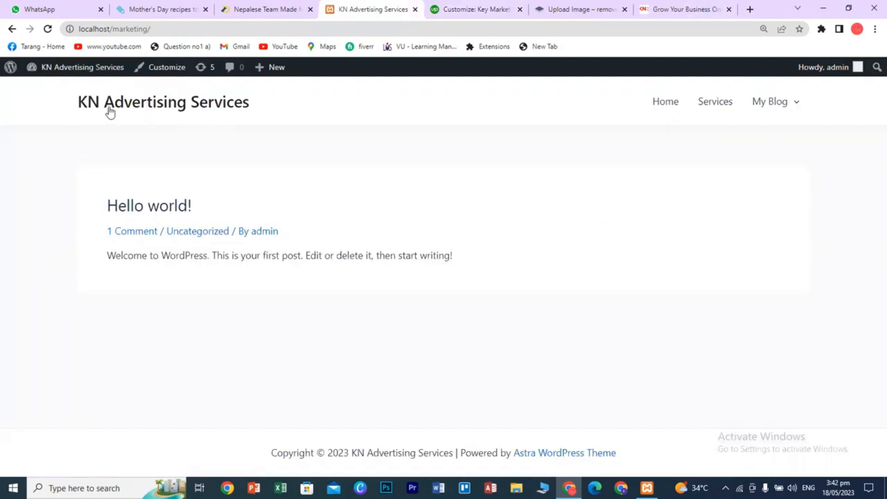
left_click(464, 9)
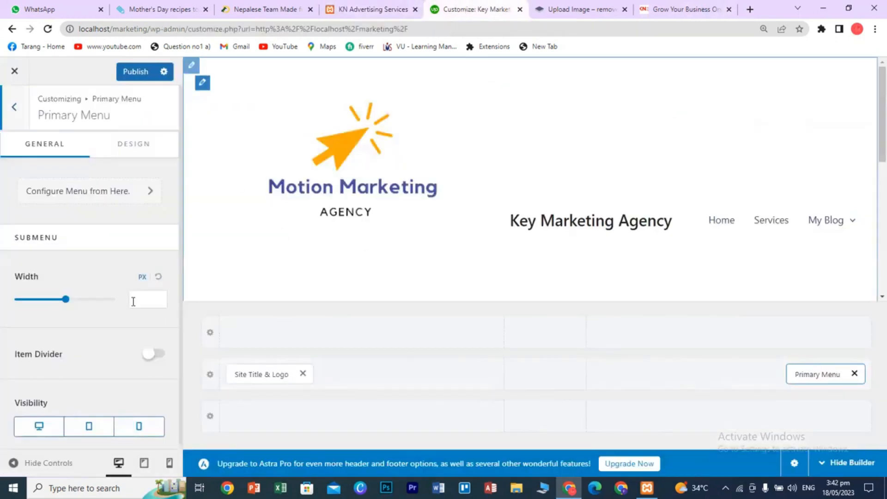
Publish the customizer changes, and reload the live marketing site to review its header and page content.
left_click(140, 74)
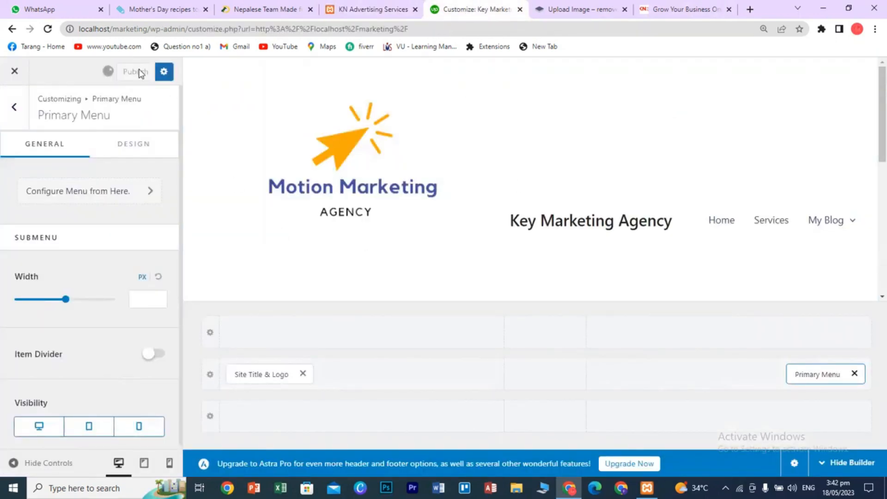
left_click(346, 11)
left_click(47, 29)
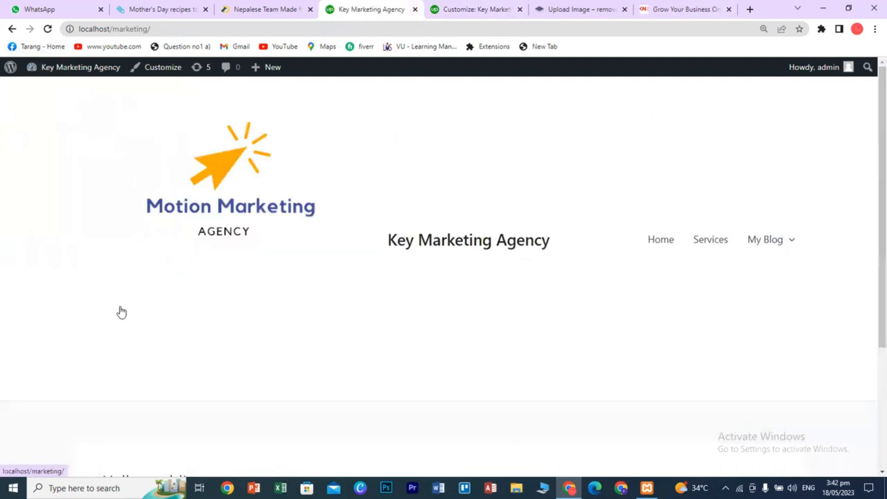
scroll(129, 325, "down", 4)
scroll(134, 339, "up", 4)
scroll(242, 295, "down", 2)
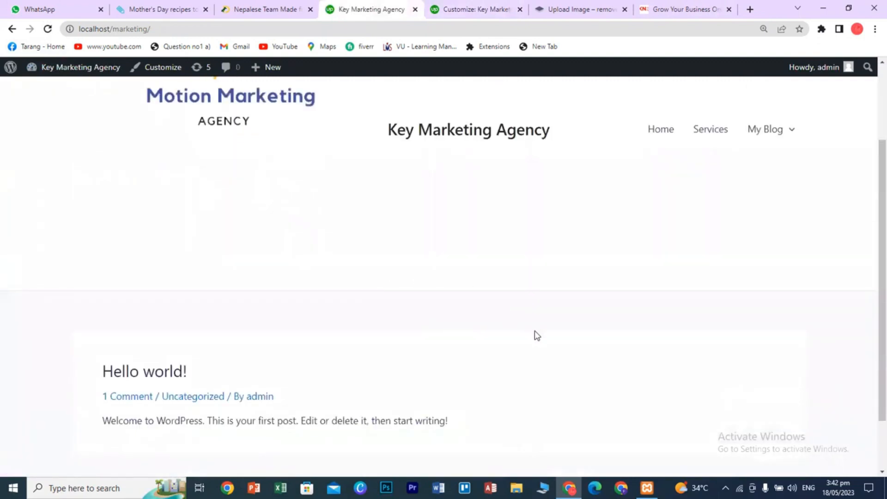
scroll(317, 382, "up", 2)
scroll(340, 290, "down", 3)
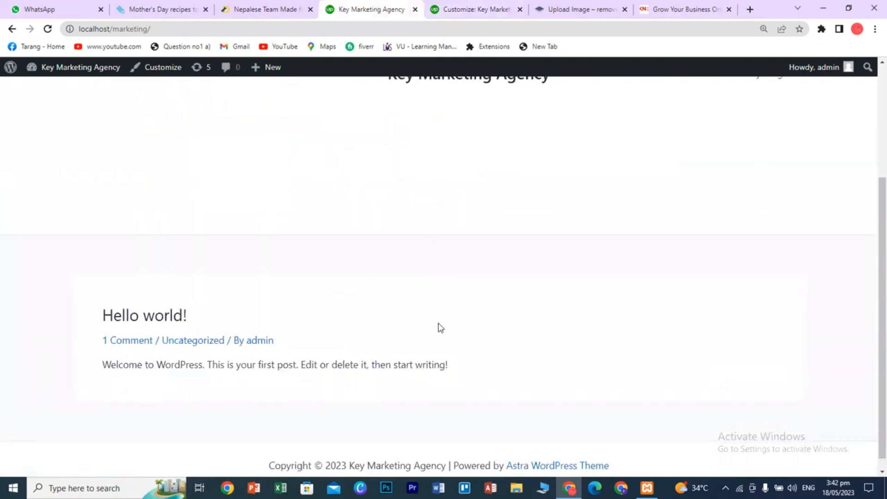
scroll(440, 327, "up", 4)
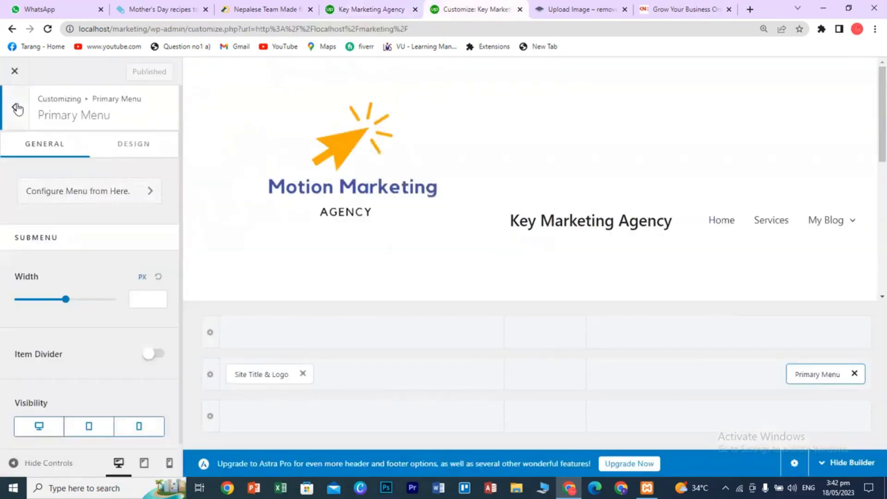
Remove the site logo from the header's Site Title & Logo element, and publish the change.
left_click(16, 108)
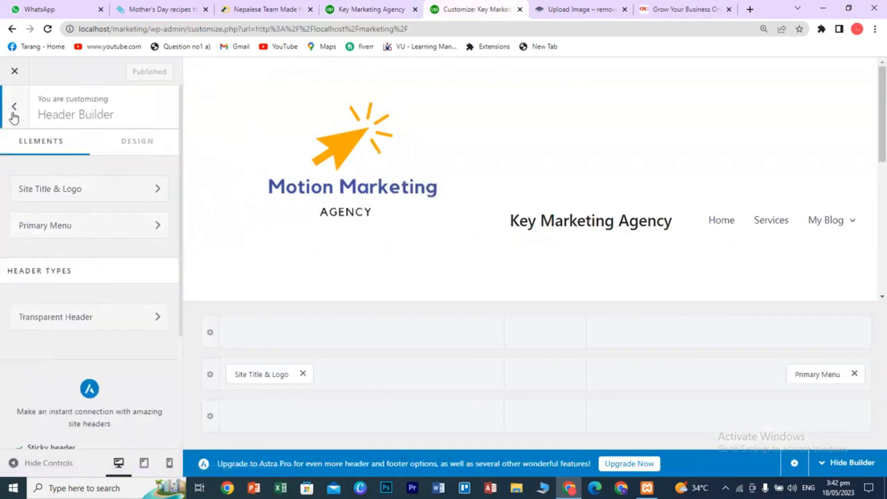
left_click(56, 188)
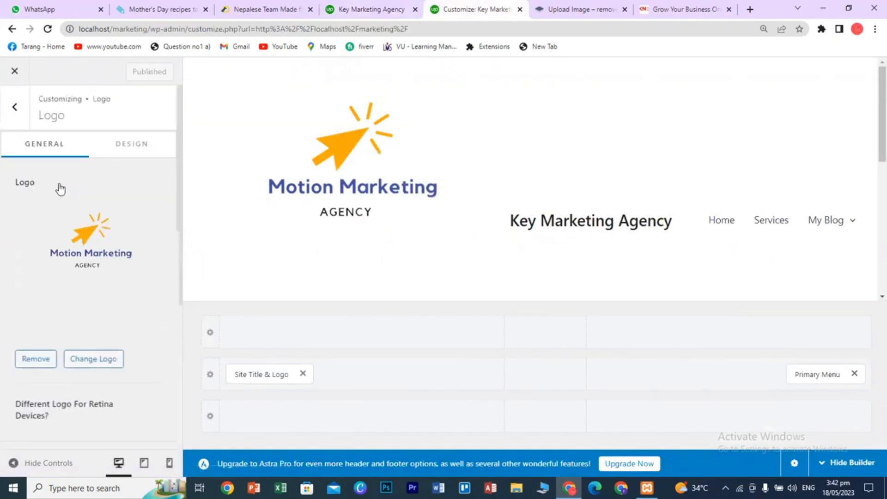
left_click(30, 363)
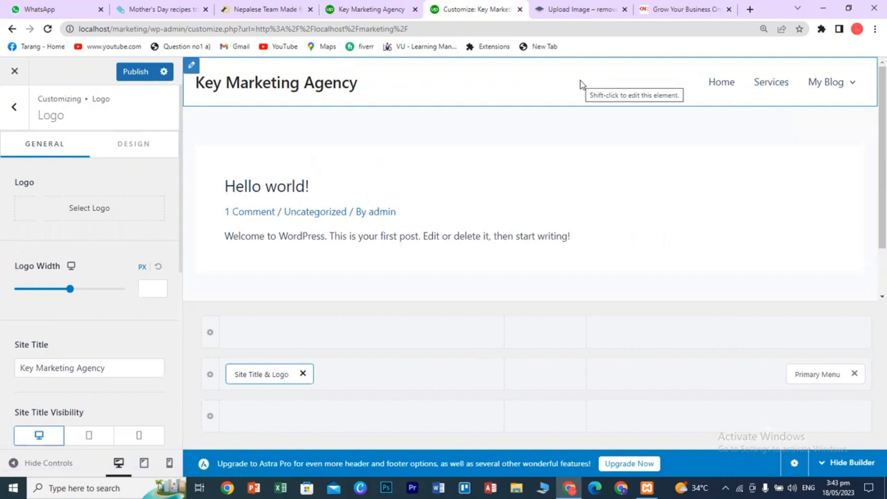
left_click(138, 73)
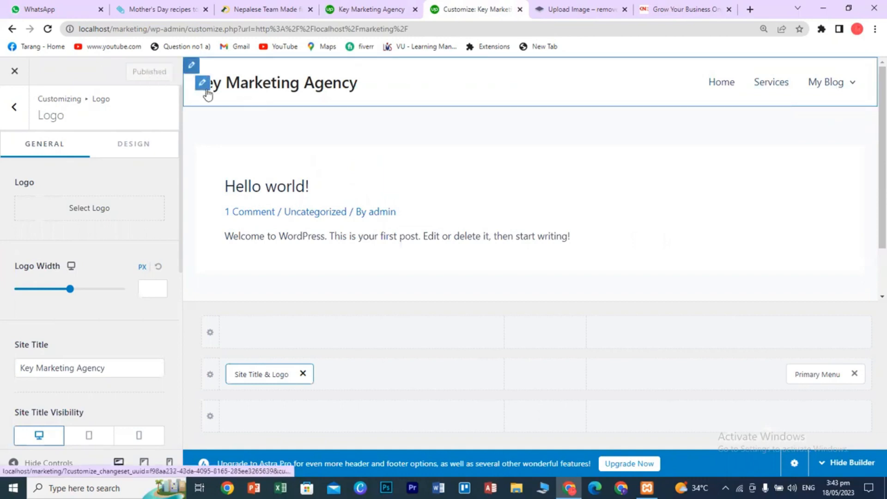